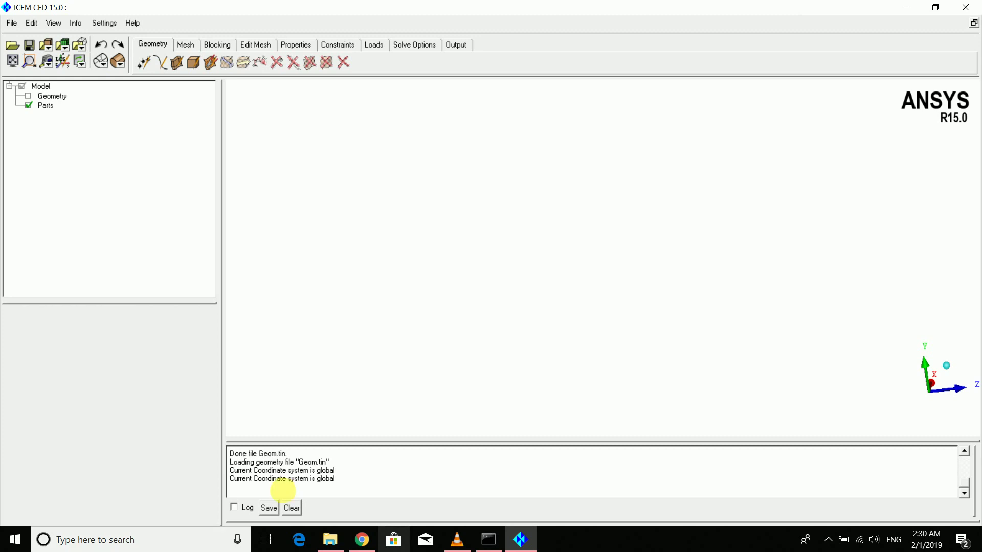
pyautogui.click(170, 540)
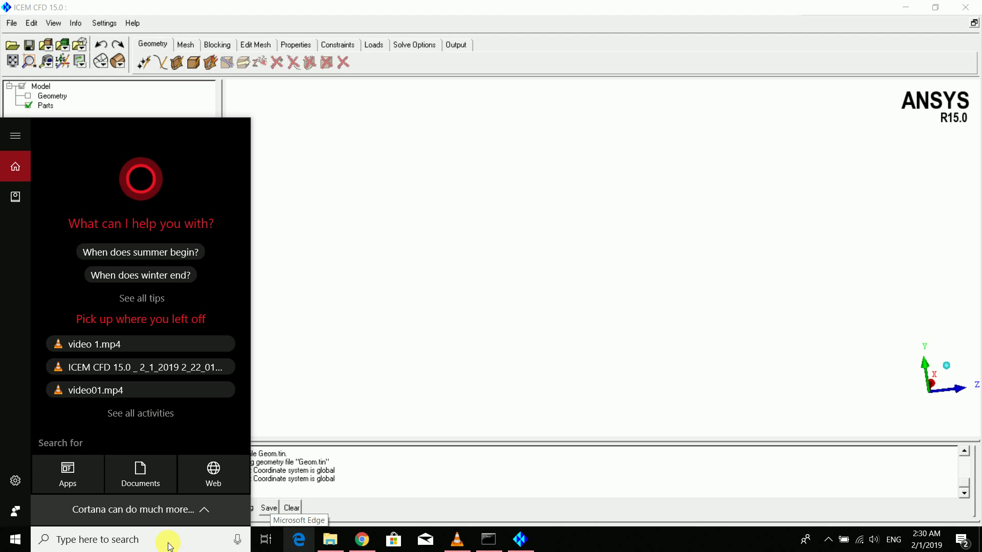
pyautogui.write('icem')
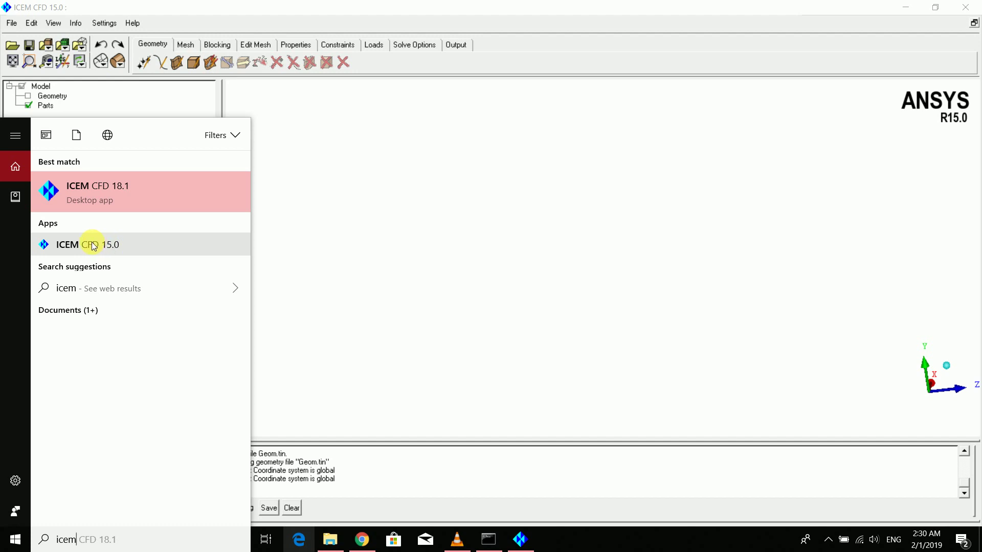
pyautogui.click(450, 217)
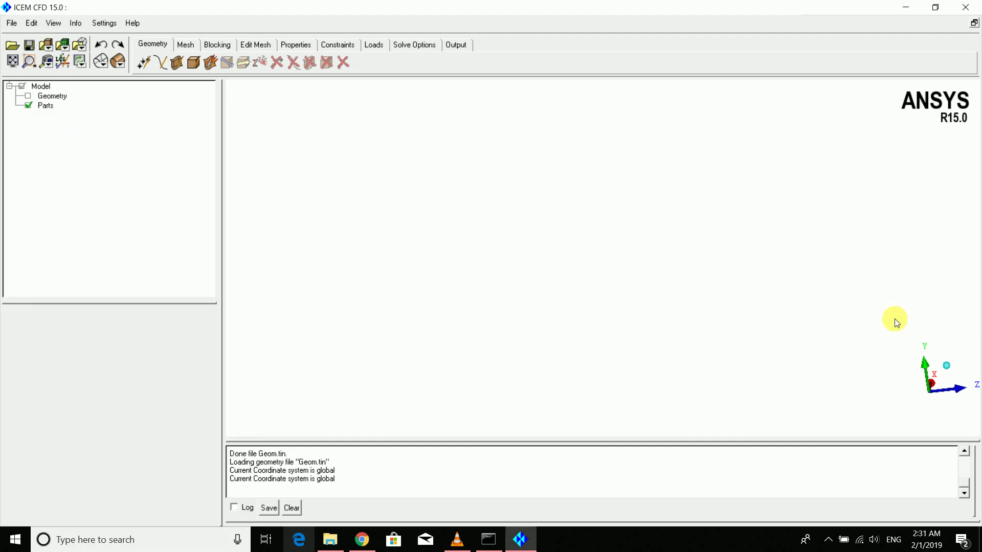
# Start a legacy STEP/IGES geometry import and browse to the New Volume (D:) drive
pyautogui.click(12, 23)
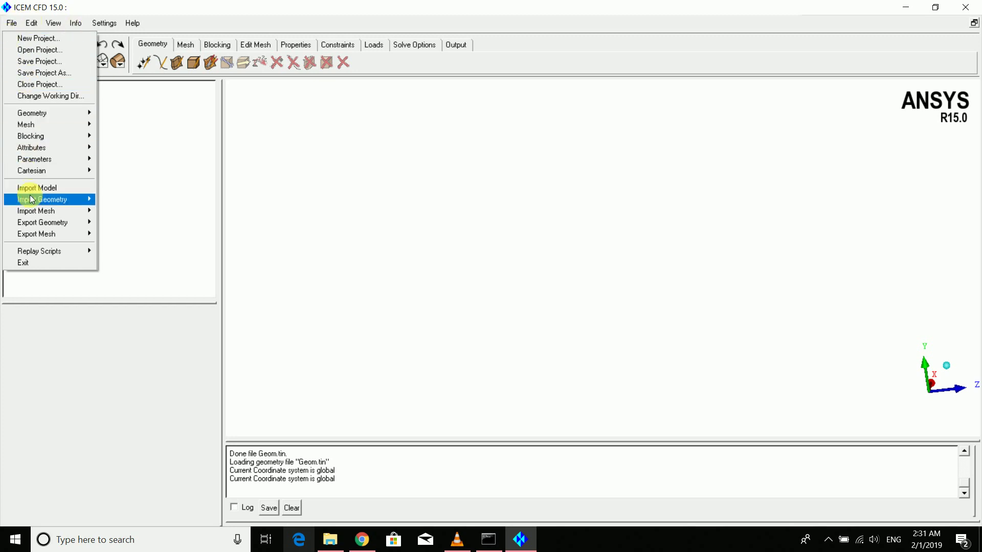
pyautogui.moveTo(53, 199)
pyautogui.moveTo(176, 211)
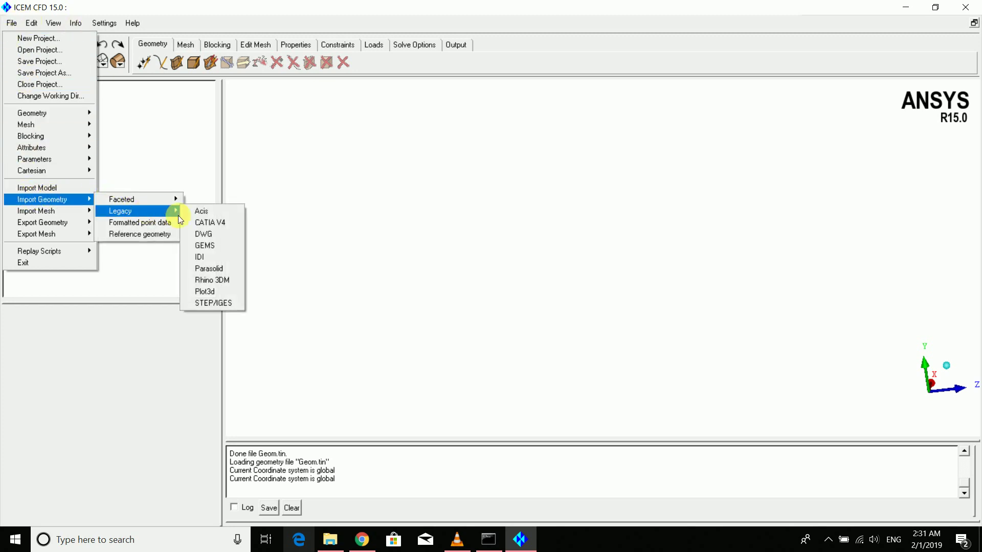
pyautogui.click(213, 303)
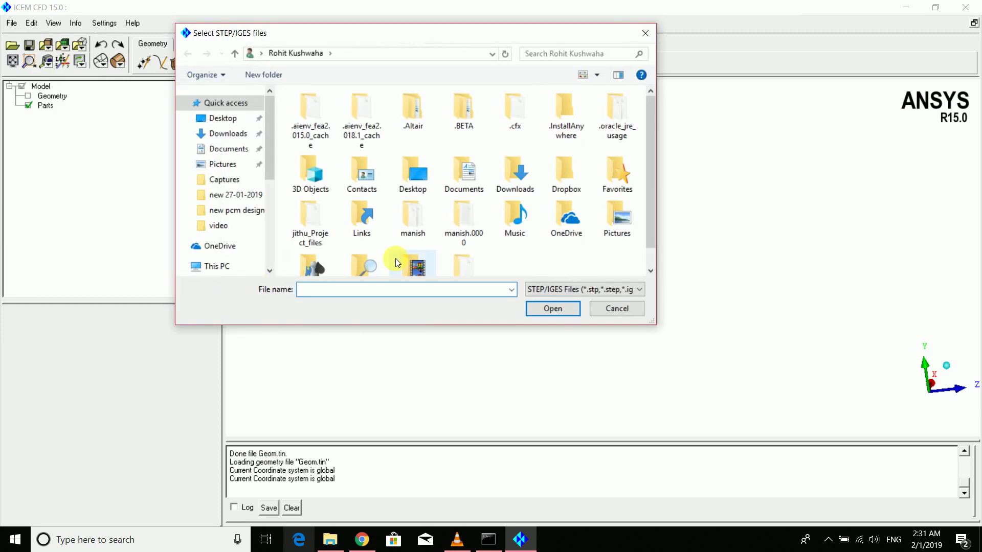
pyautogui.scroll(-5, 263, 194)
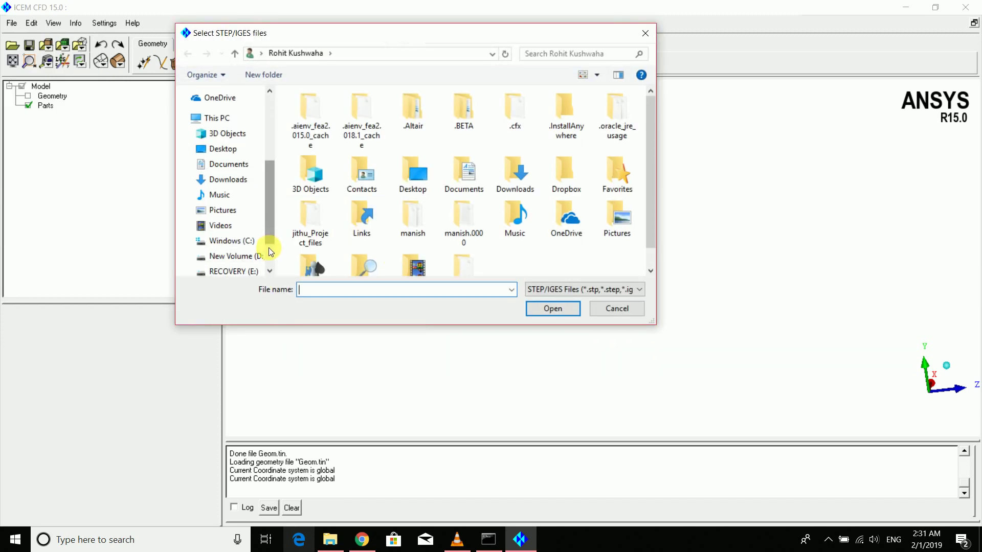
pyautogui.click(254, 200)
pyautogui.scroll(-5, 381, 189)
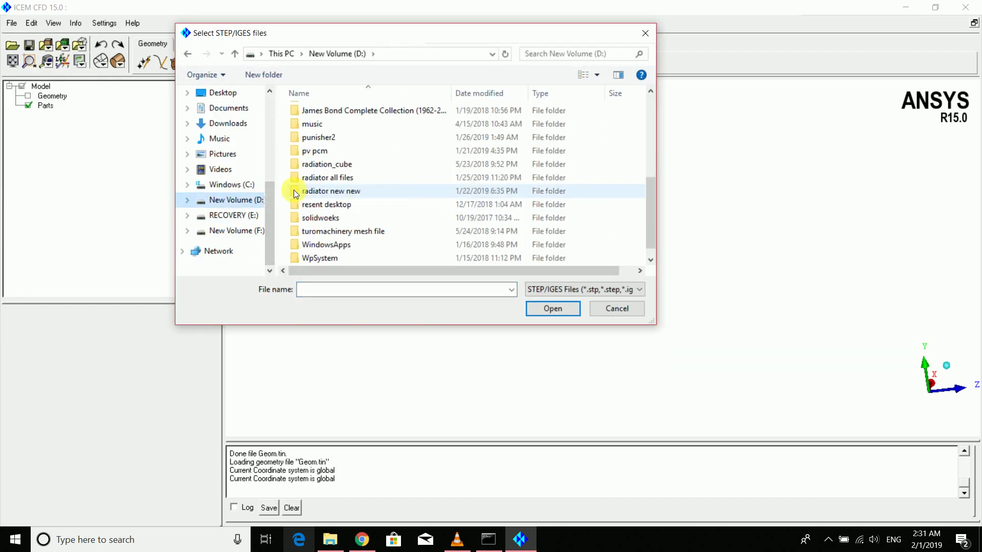
# Import Geom.stp from pv pcm > test > new pcm design change > video, overwriting the existing Geom.tin file
pyautogui.doubleClick(315, 151)
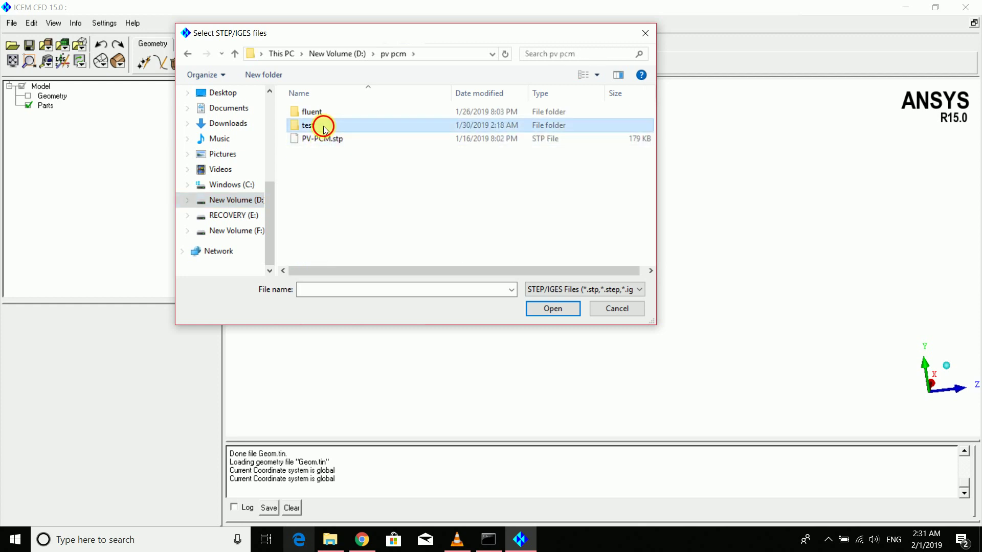
pyautogui.doubleClick(324, 124)
pyautogui.doubleClick(328, 136)
pyautogui.doubleClick(340, 114)
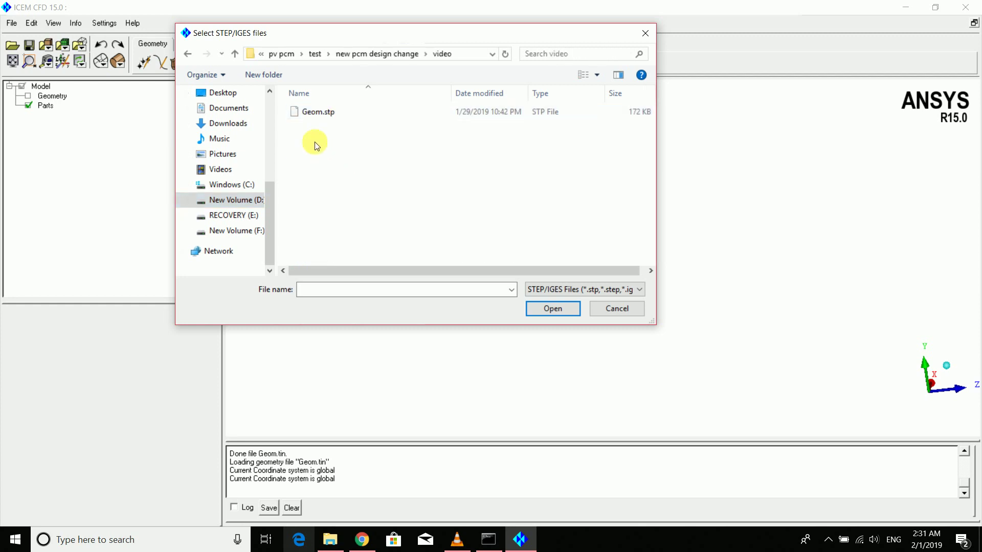
pyautogui.click(320, 117)
pyautogui.doubleClick(320, 118)
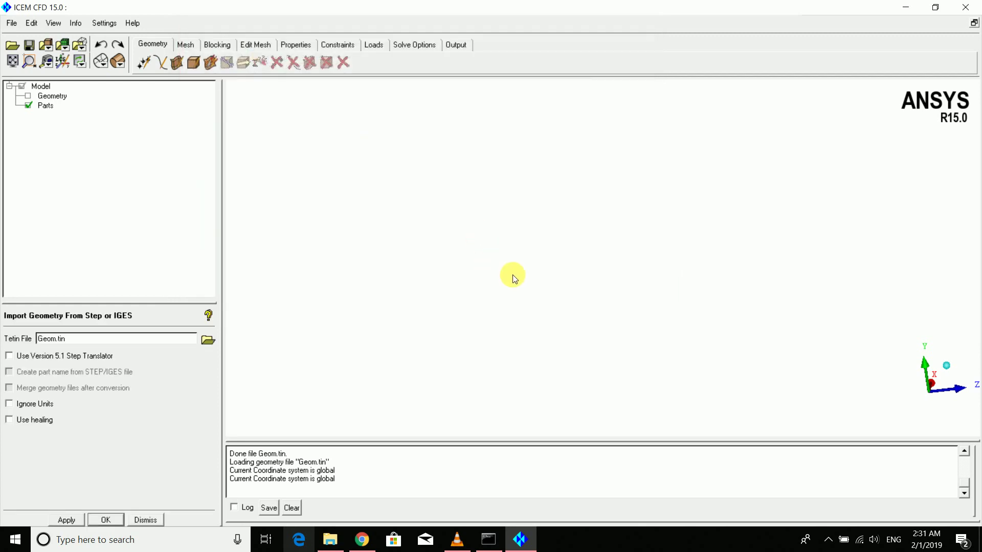
pyautogui.click(84, 517)
pyautogui.click(471, 321)
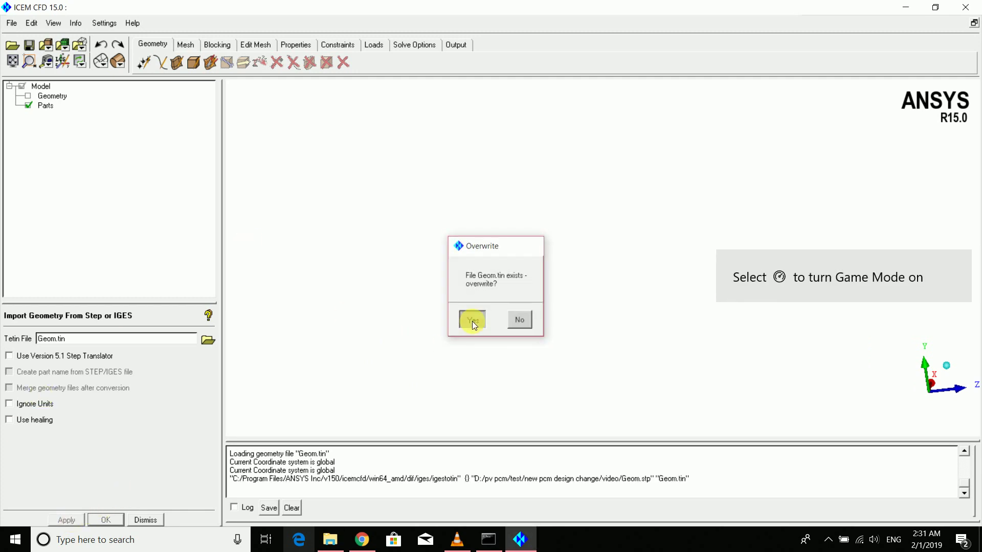
# Display the geometry's points and surfaces in addition to its curves, with the surfaces shown as shaded solids
pyautogui.scroll(-4, 637, 257)
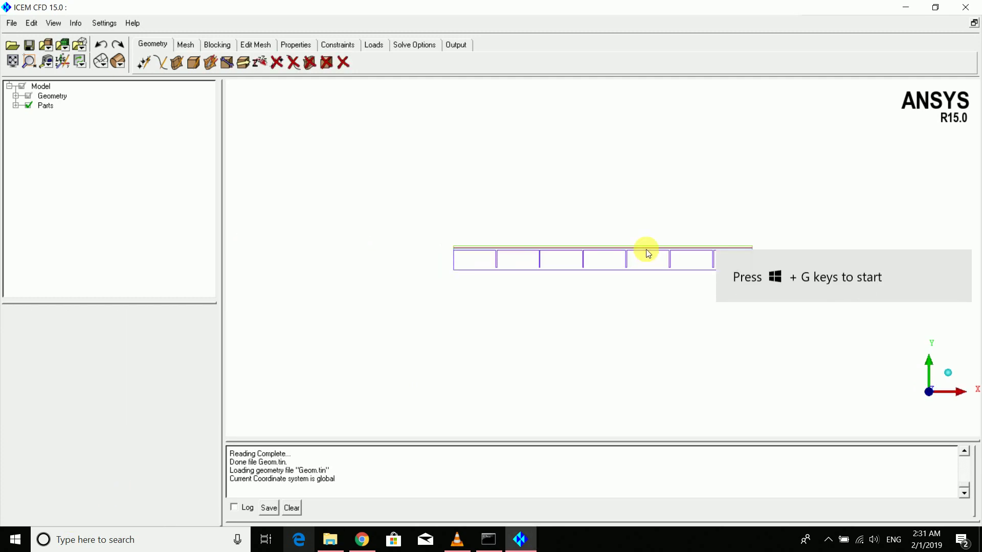
pyautogui.moveTo(646, 251); pyautogui.dragTo(552, 225)
pyautogui.click(15, 95)
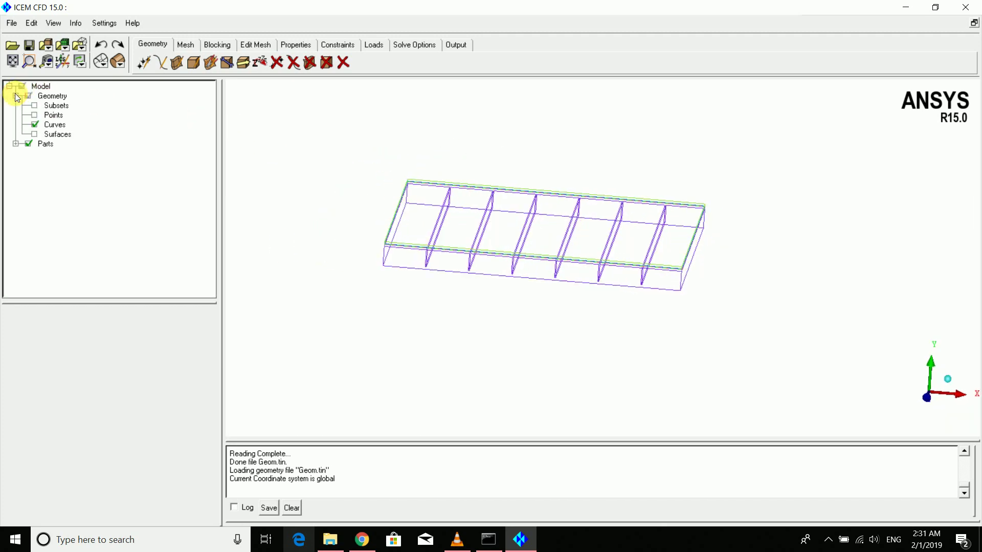
pyautogui.click(34, 114)
pyautogui.click(34, 134)
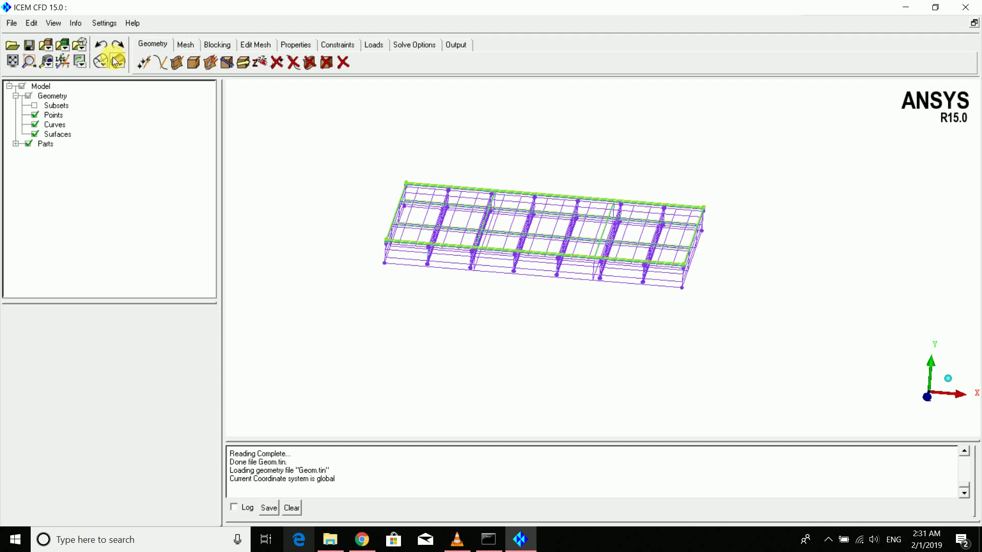
pyautogui.click(117, 62)
# Examine the model's parts by hiding PART_1 through PART_7 one after another, and show all parts again
pyautogui.click(17, 142)
pyautogui.moveTo(358, 171); pyautogui.dragTo(572, 241)
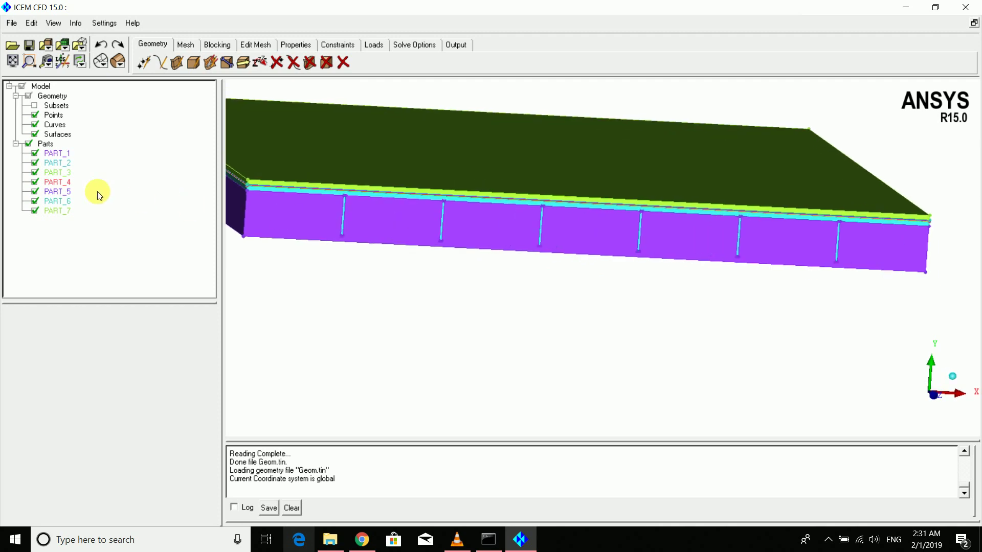
pyautogui.click(38, 154)
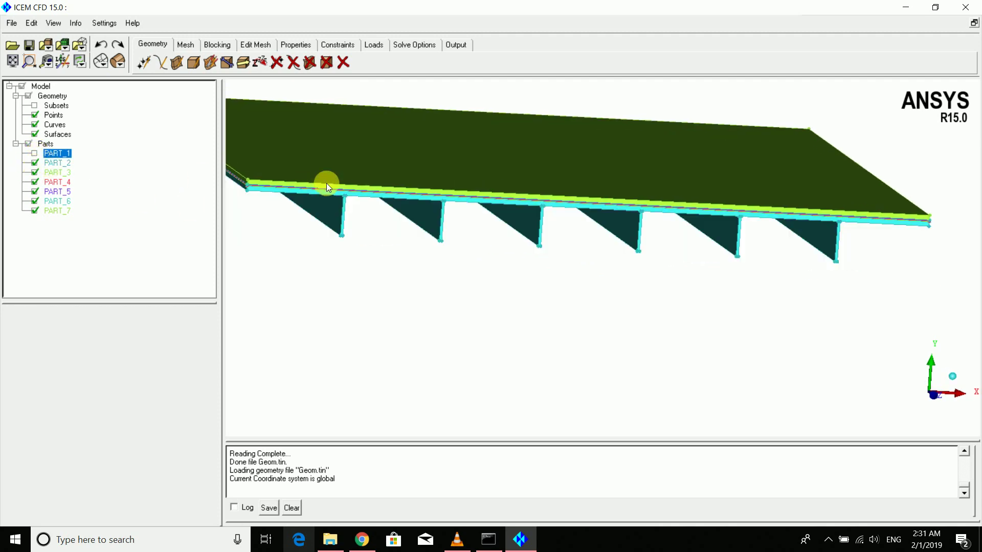
pyautogui.moveTo(326, 183); pyautogui.dragTo(428, 137, button='middle')
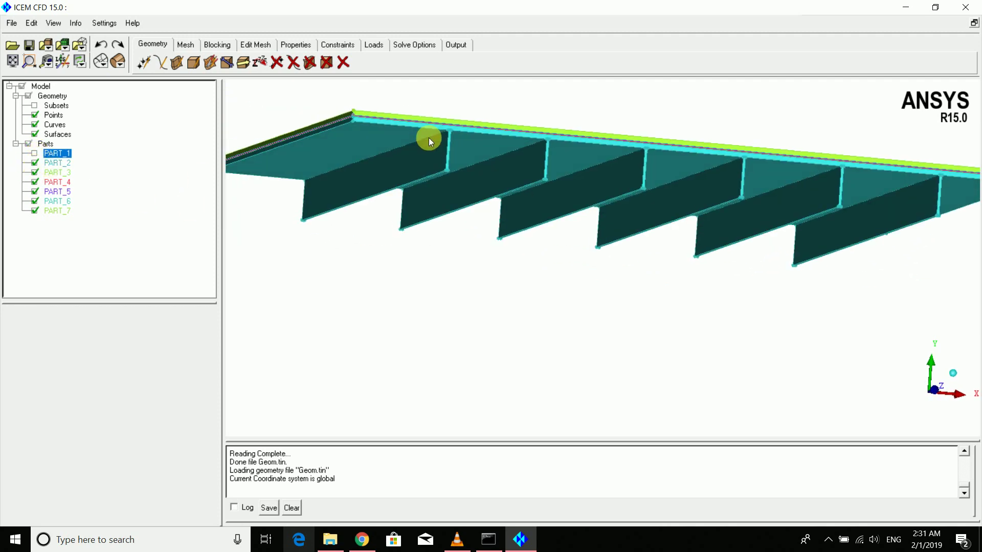
pyautogui.click(34, 163)
pyautogui.click(34, 172)
pyautogui.click(33, 182)
pyautogui.click(33, 192)
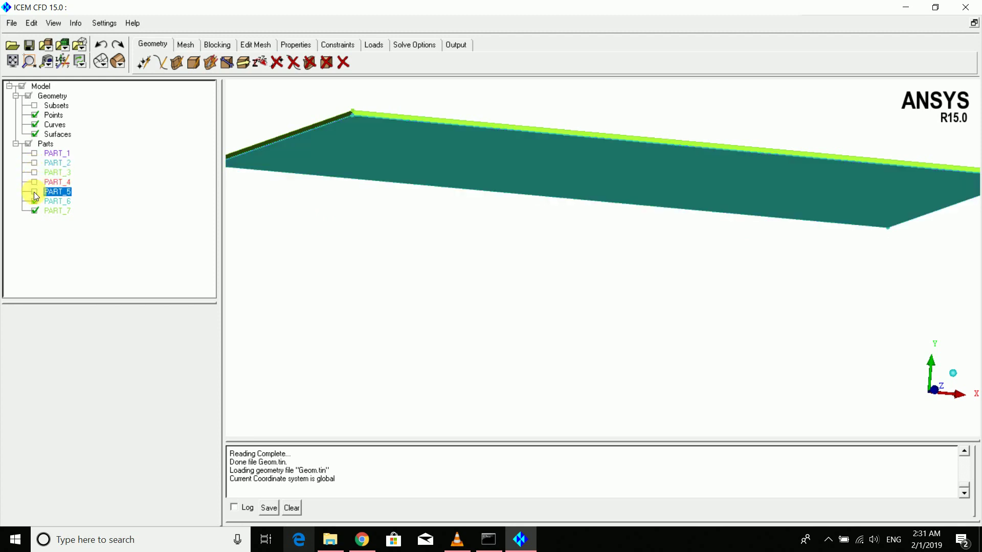
pyautogui.click(34, 202)
pyautogui.click(34, 211)
pyautogui.click(29, 144)
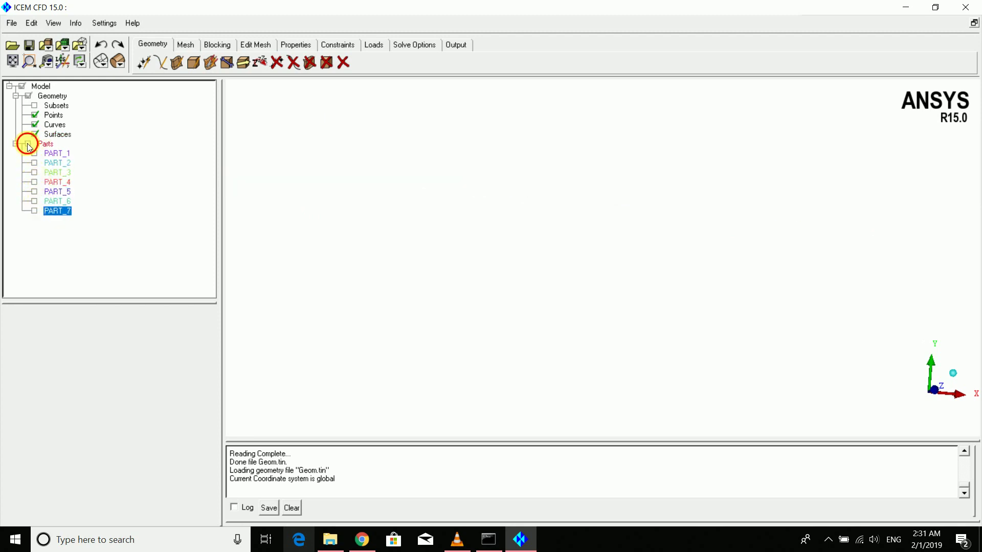
# Create a part named glass_top_wall from the large top surface of the panel
pyautogui.moveTo(380, 170); pyautogui.dragTo(539, 283)
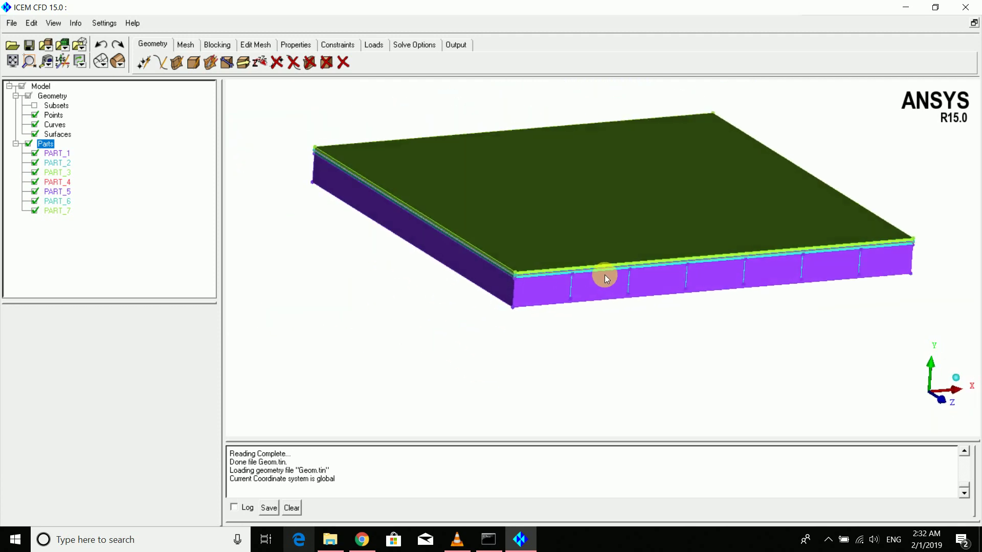
pyautogui.rightClick(46, 144)
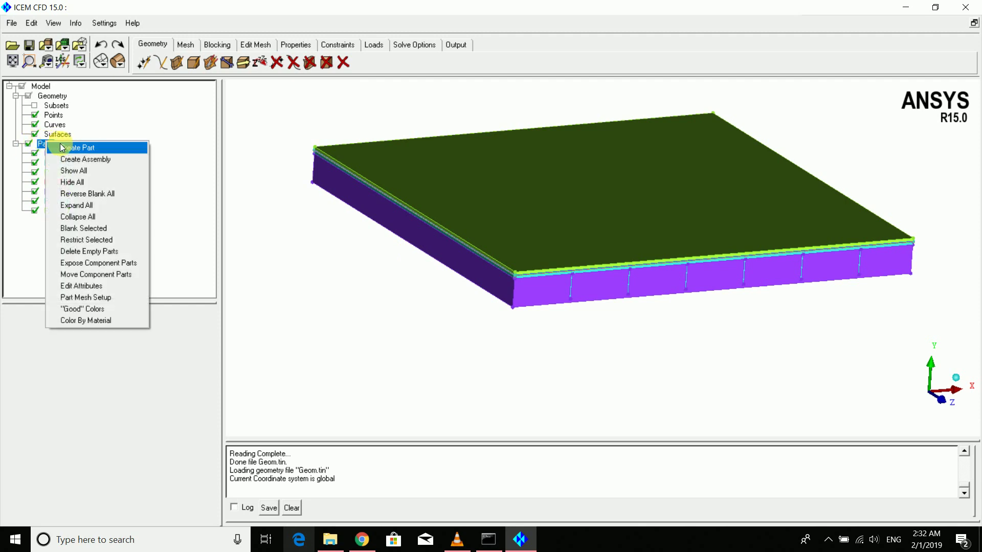
pyautogui.click(66, 148)
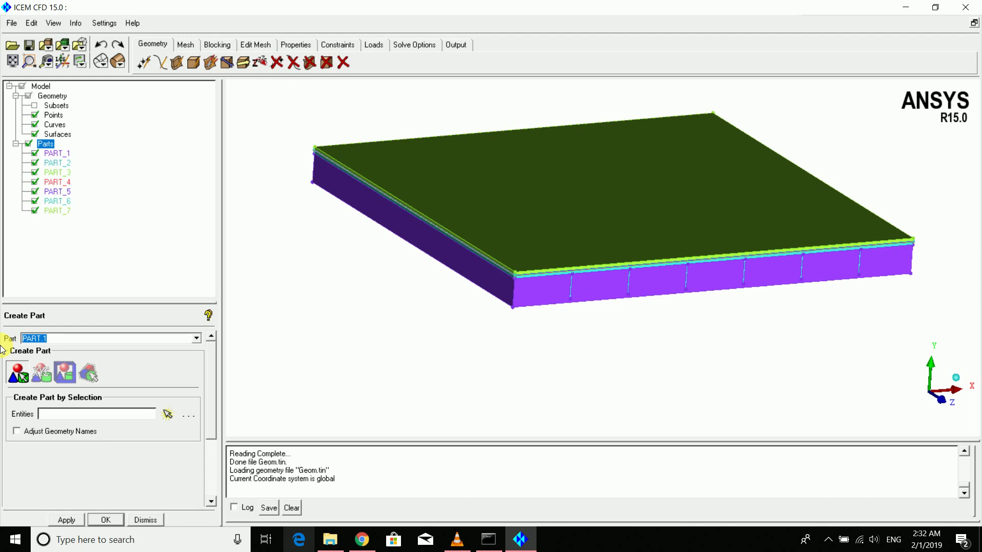
pyautogui.write('glass_top_wall')
pyautogui.click(27, 382)
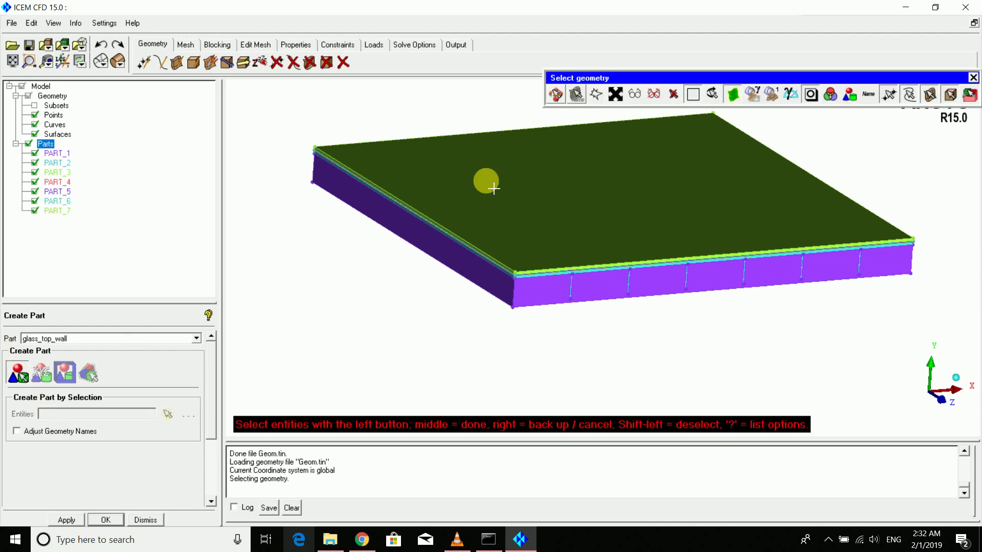
pyautogui.click(510, 202)
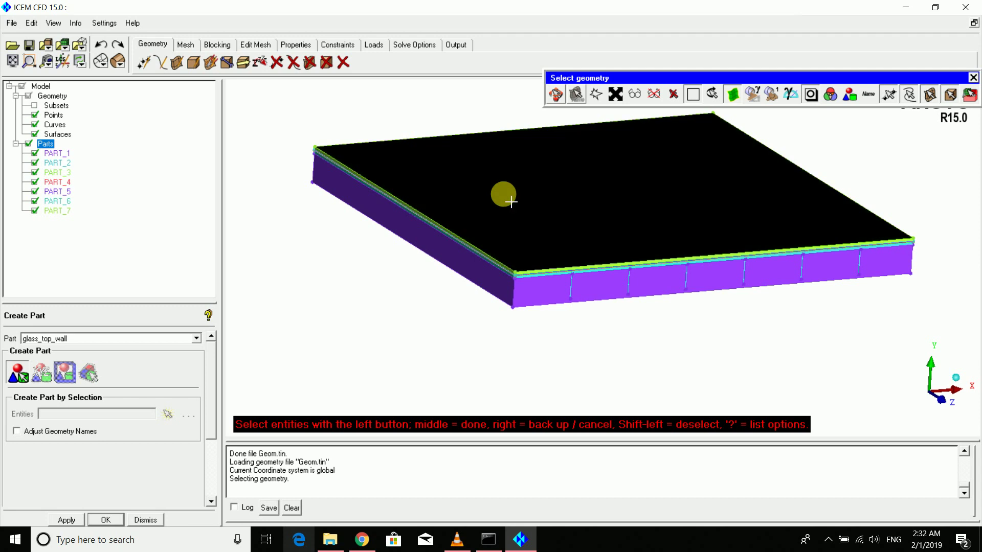
pyautogui.middleClick(552, 220)
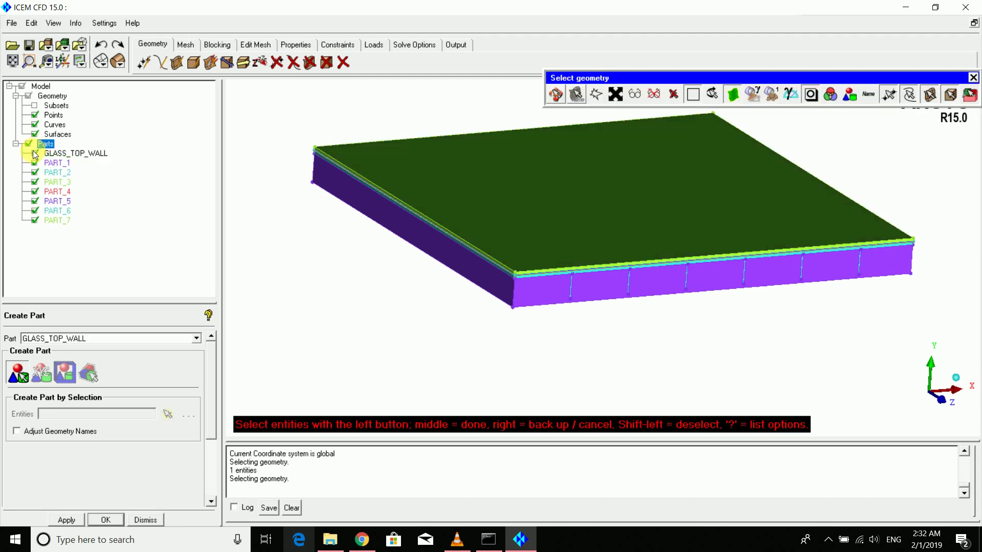
pyautogui.middleClick(281, 162)
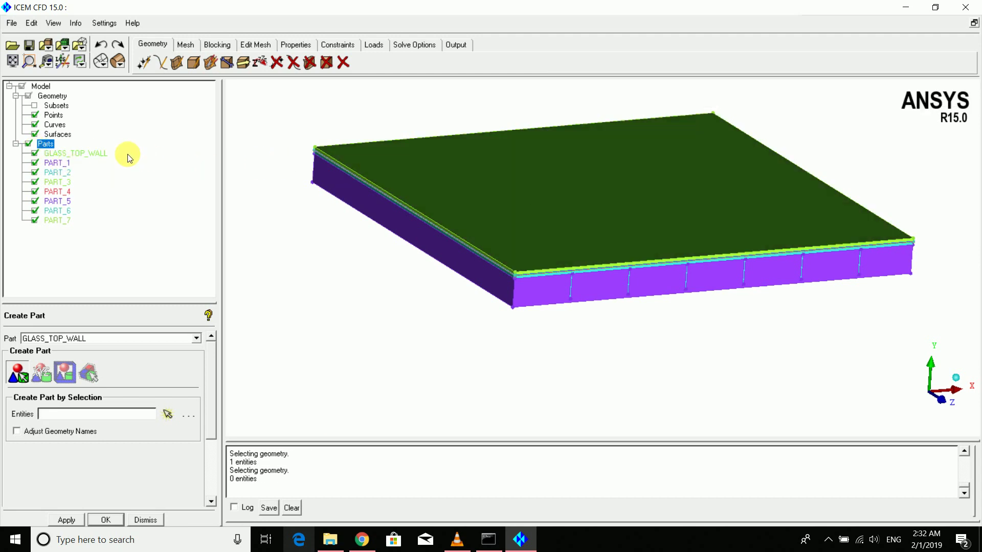
# Hide GLASS_TOP_WALL and start creating a new part by selection named GLASS_side_WALL
pyautogui.click(35, 154)
pyautogui.moveTo(489, 162); pyautogui.dragTo(520, 231)
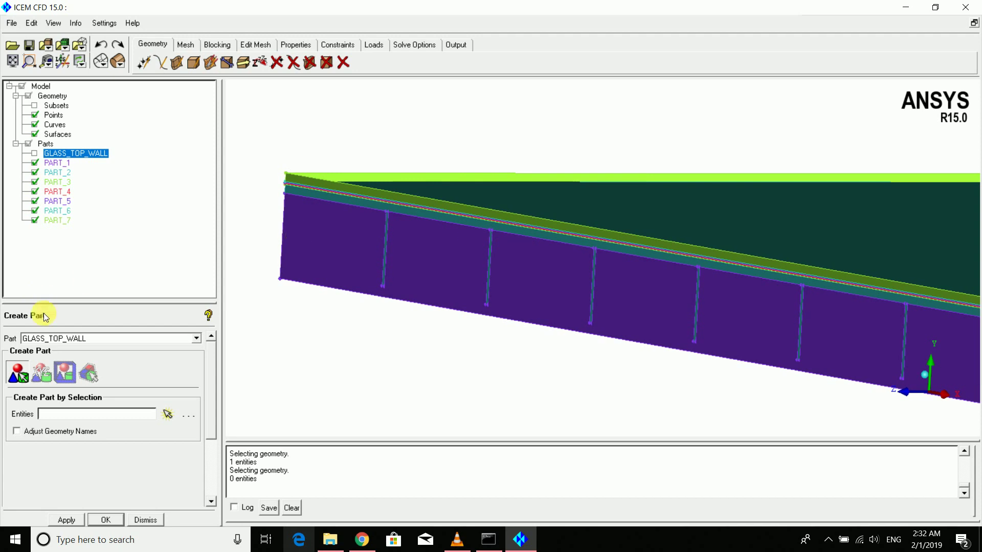
pyautogui.doubleClick(66, 342)
pyautogui.click(66, 341)
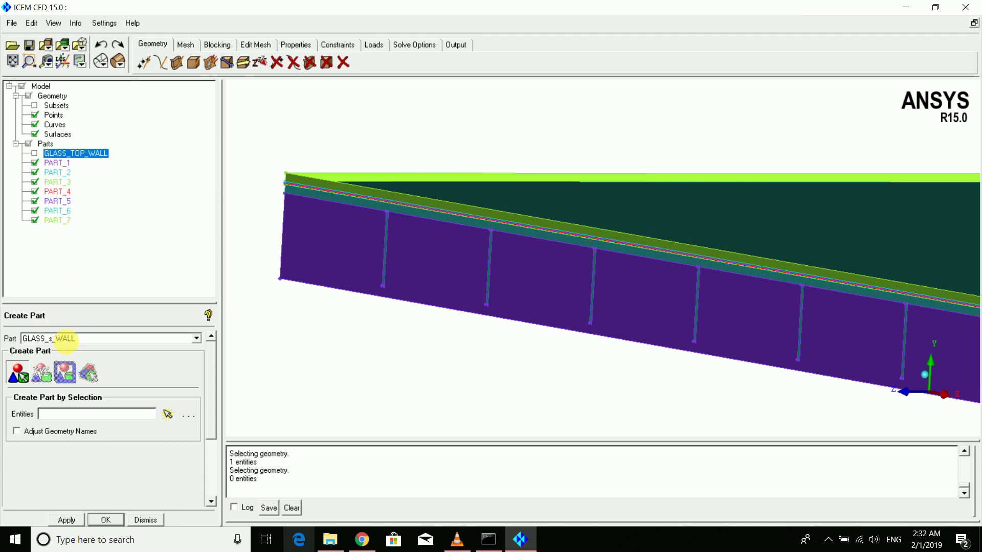
pyautogui.write('side')
pyautogui.click(16, 378)
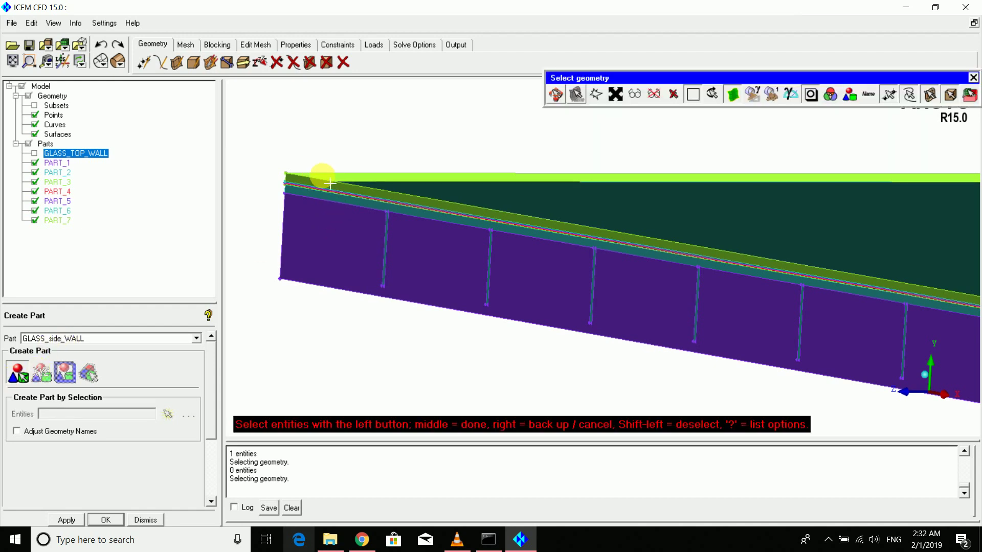
# Clear the wrongly picked surface and exclude curves and points from the geometry selection for the glass side wall part
pyautogui.scroll(6, 319, 188)
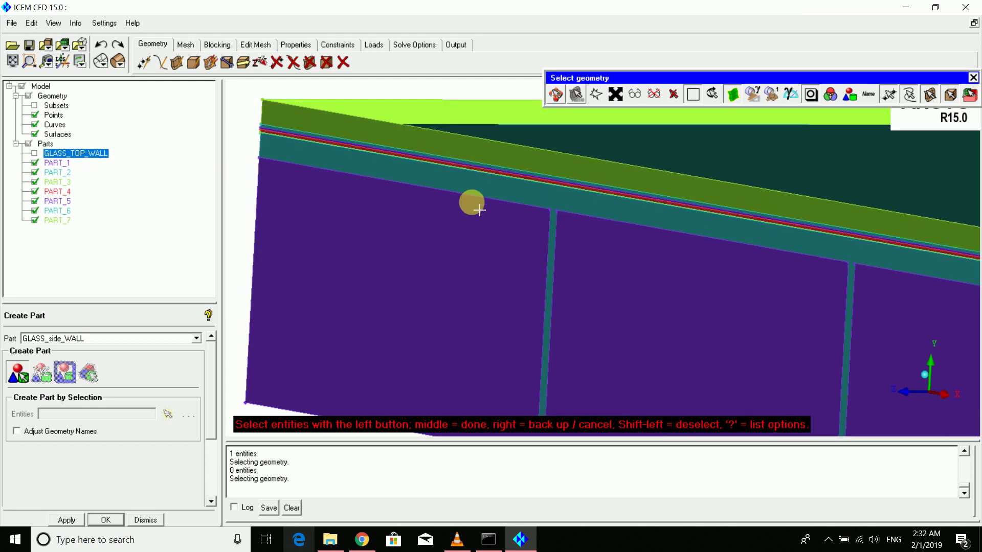
pyautogui.keyDown('ctrl'); pyautogui.moveTo(464, 246); pyautogui.dragTo(458, 241, button='middle'); pyautogui.keyUp('ctrl')
pyautogui.keyDown('ctrl'); pyautogui.moveTo(458, 242); pyautogui.dragTo(471, 259); pyautogui.keyUp('ctrl')
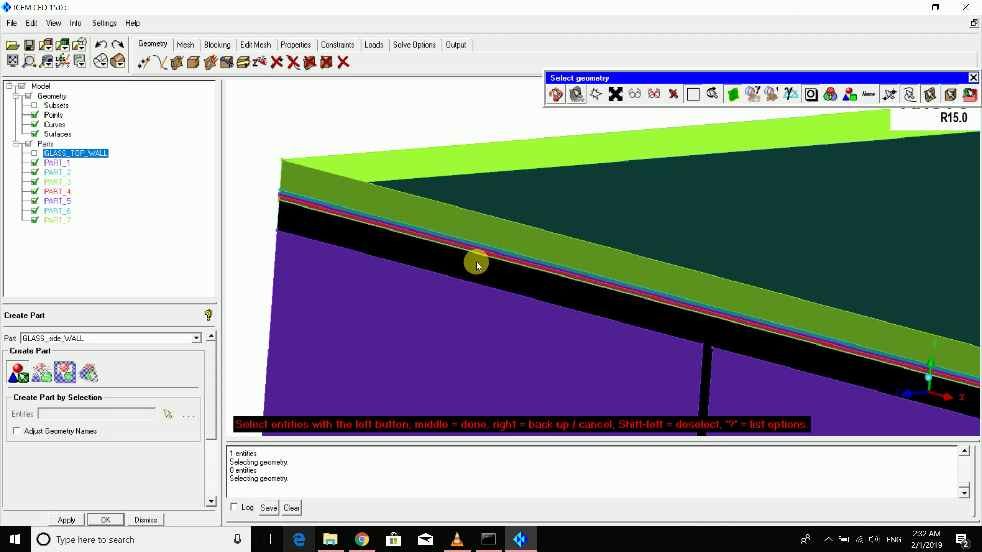
pyautogui.rightClick(477, 262)
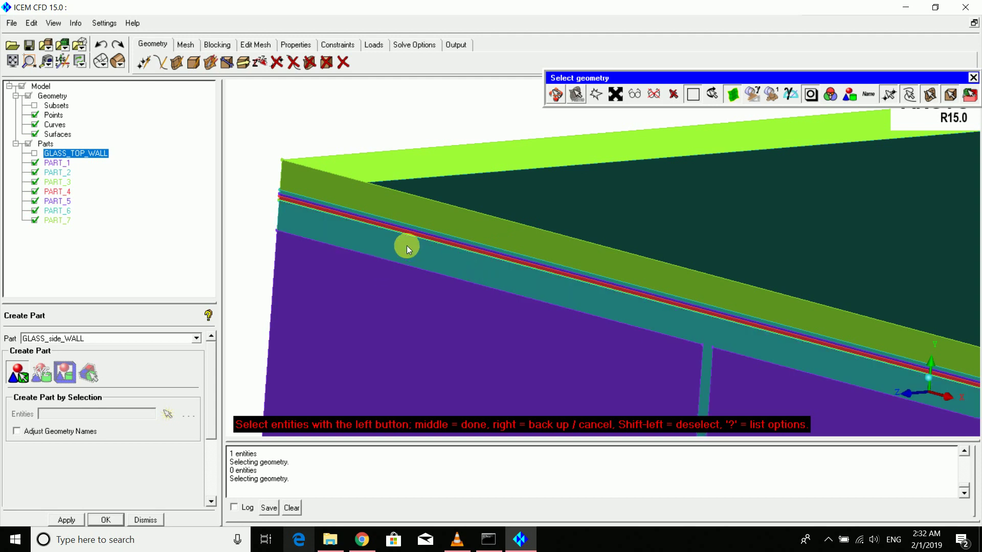
pyautogui.click(910, 95)
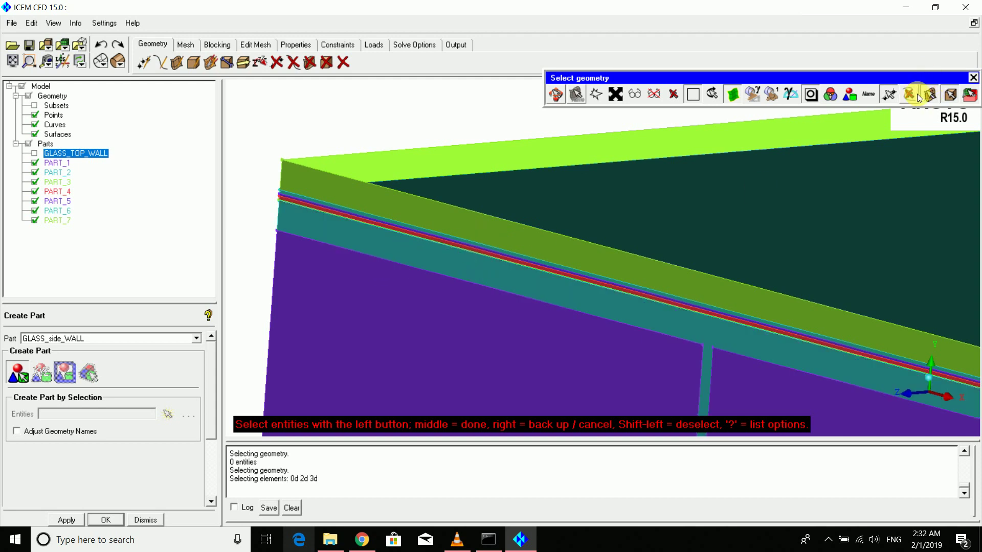
pyautogui.click(889, 99)
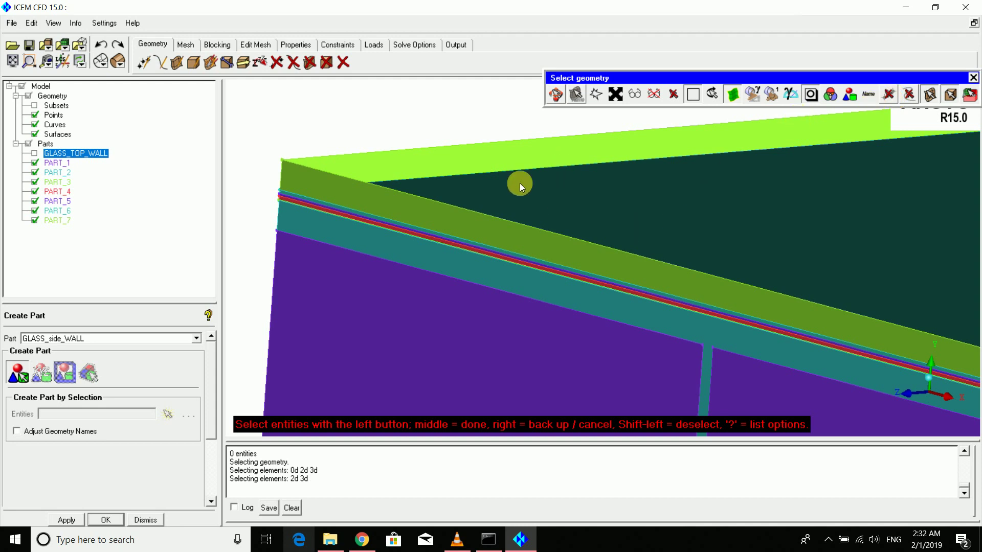
# Assign the four side surfaces of the top glass layer to the part GLASS_SIDE_WALL and hide that part
pyautogui.click(17, 371)
pyautogui.click(333, 188)
pyautogui.click(364, 166)
pyautogui.scroll(-3, 388, 160)
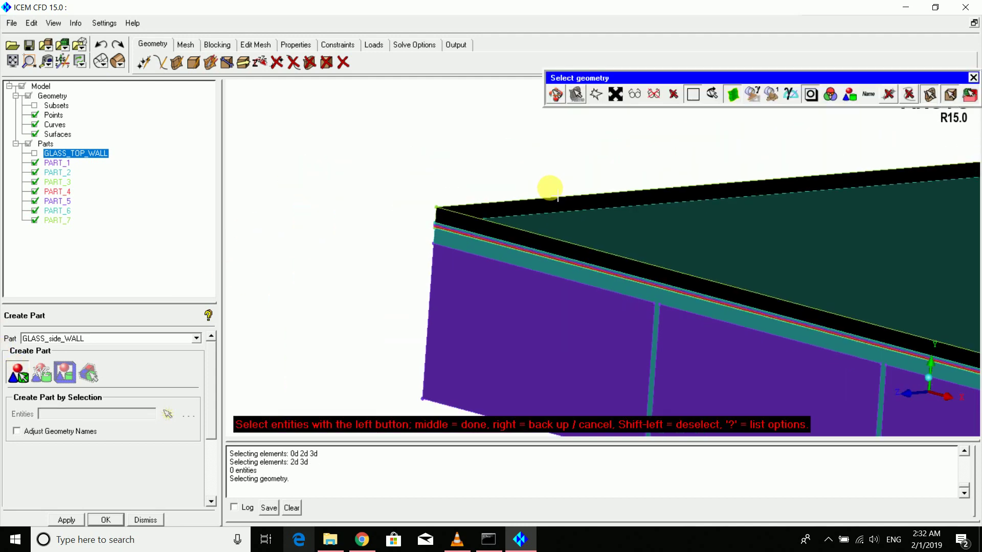
pyautogui.click(18, 58)
pyautogui.press('F9')
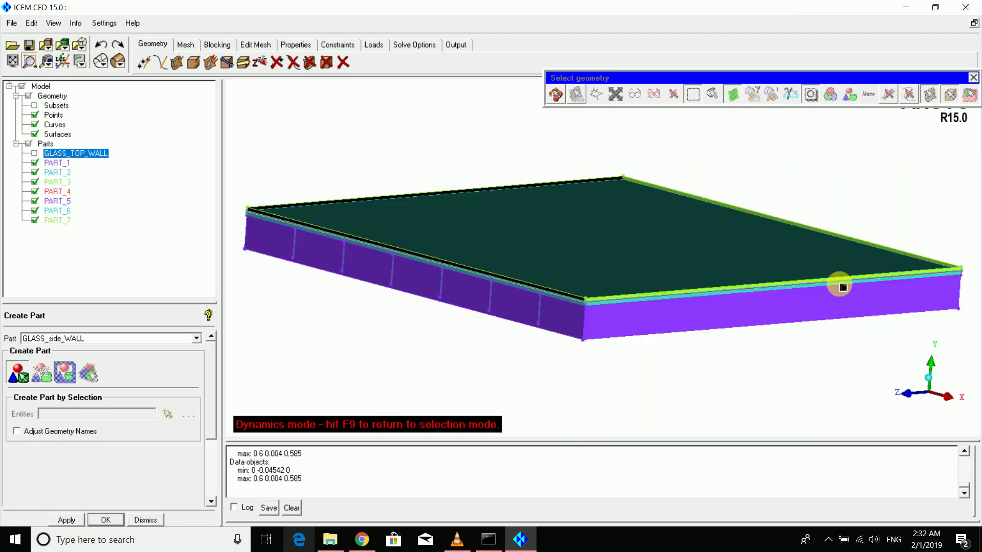
pyautogui.moveTo(953, 258); pyautogui.dragTo(981, 299)
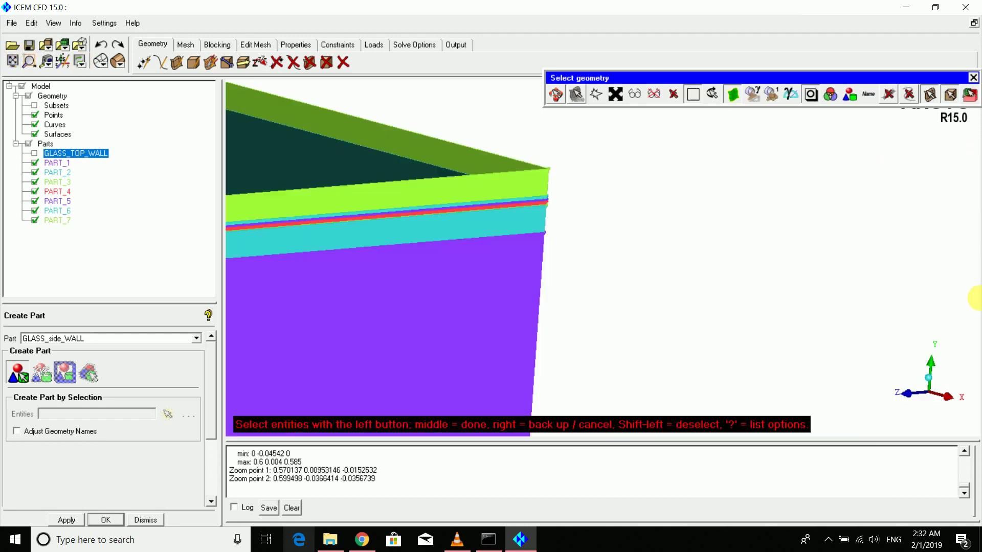
pyautogui.click(503, 184)
pyautogui.click(501, 168)
pyautogui.middleClick(509, 182)
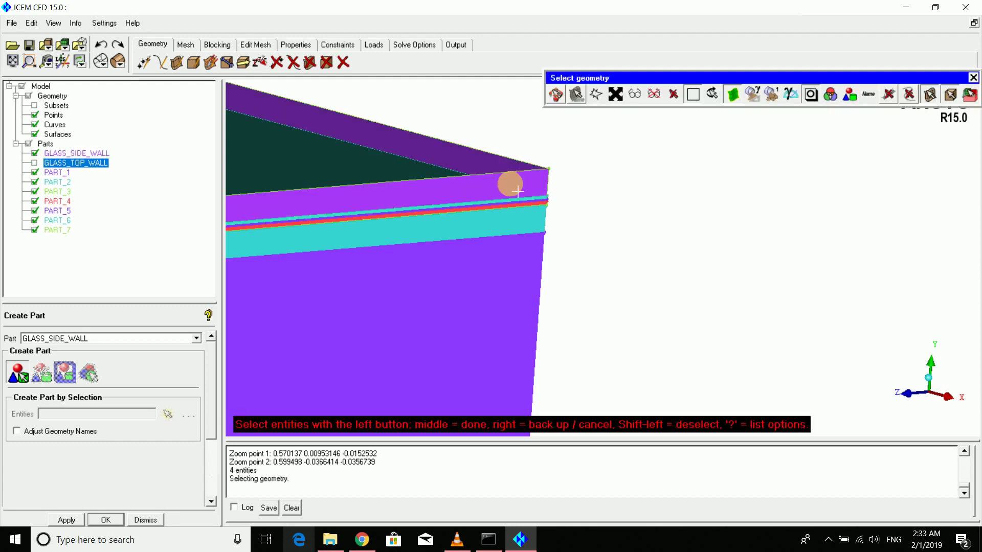
pyautogui.click(33, 151)
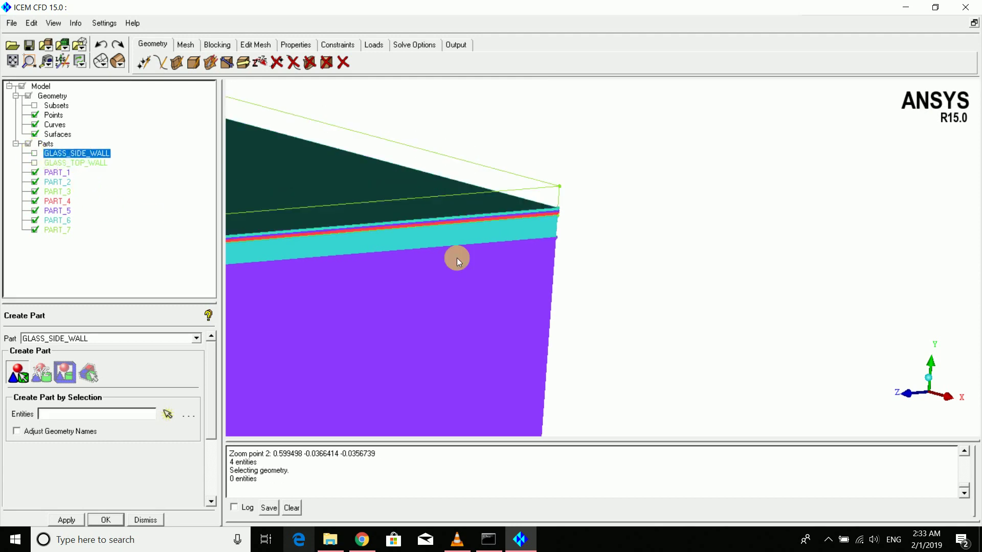
# Delete the overlapping large surface exposed on top of the panel beneath the hidden glass walls
pyautogui.scroll(-2, 763, 262)
pyautogui.moveTo(763, 262); pyautogui.dragTo(383, 109)
pyautogui.click(309, 62)
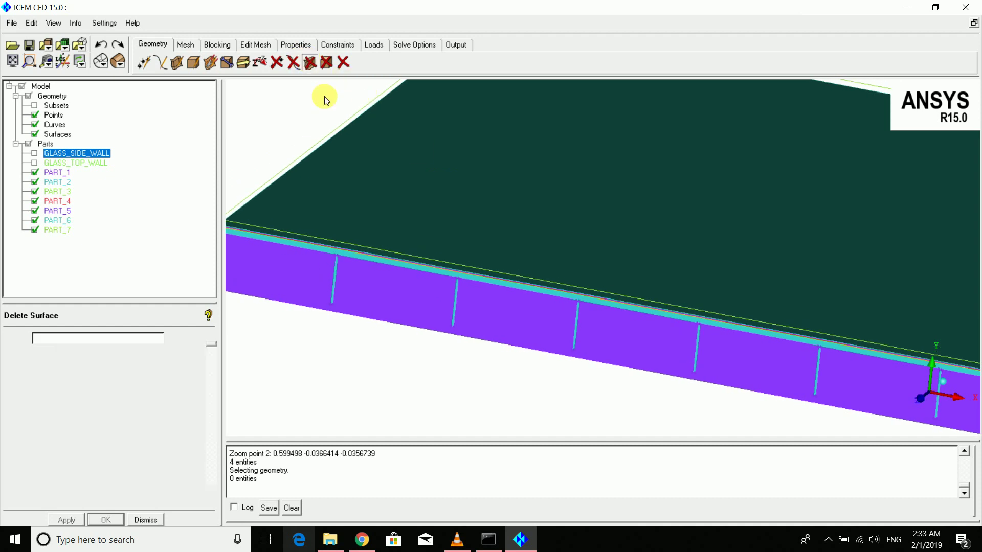
pyautogui.middleClick(362, 197)
pyautogui.moveTo(362, 197); pyautogui.dragTo(551, 204, button='middle')
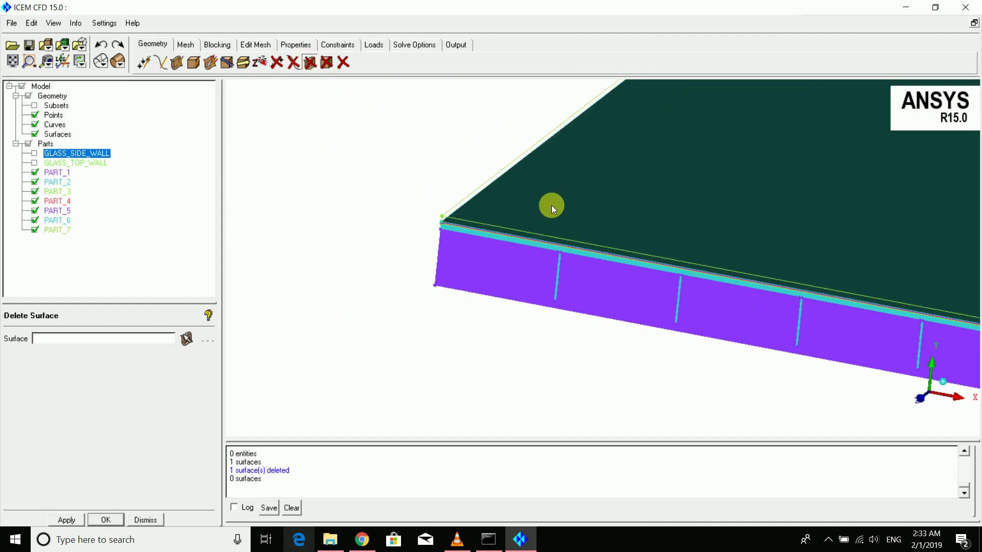
pyautogui.scroll(-2, 590, 192)
pyautogui.moveTo(589, 192); pyautogui.dragTo(548, 245)
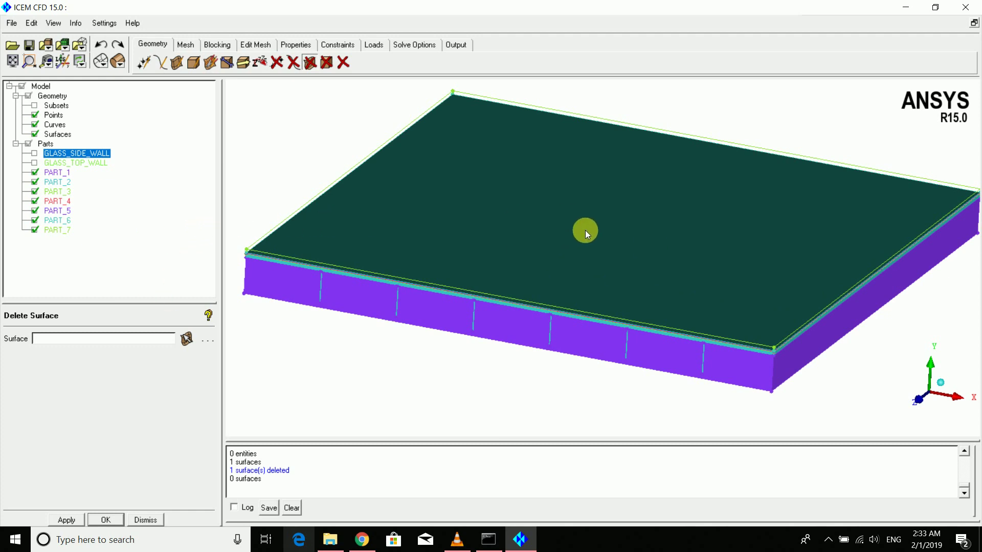
# Create a part named eva_top_wall from the exposed large top surface and hide it
pyautogui.rightClick(62, 147)
pyautogui.click(75, 158)
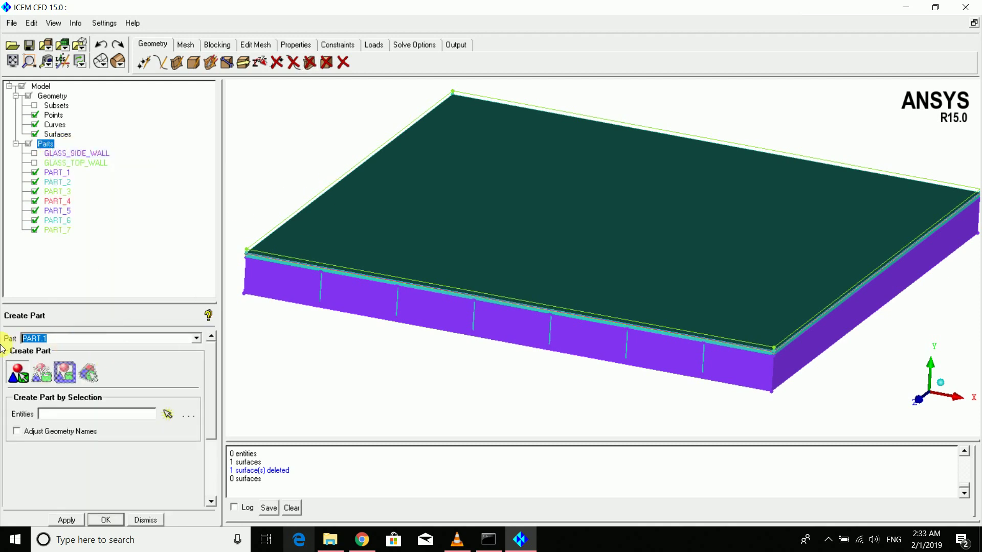
pyautogui.write('eva_top_wall')
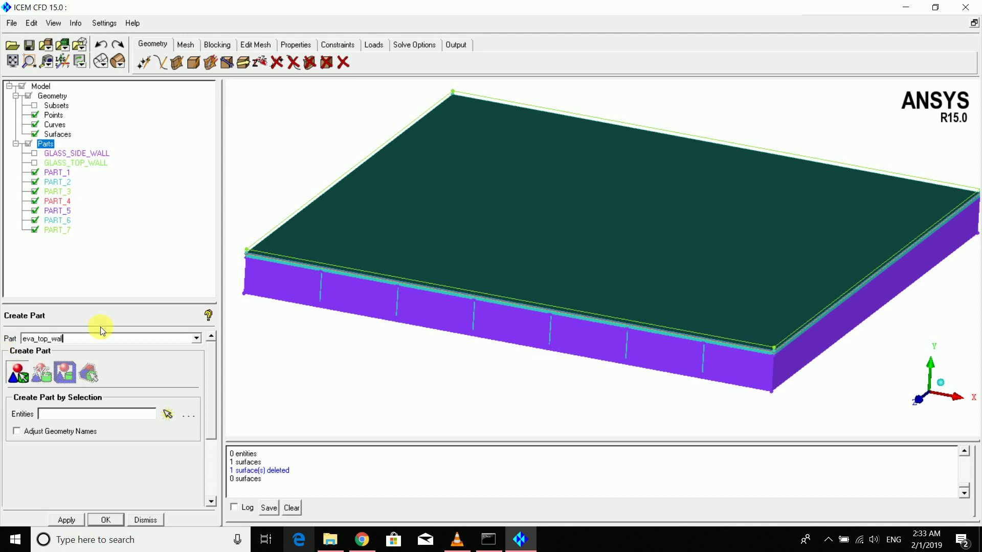
pyautogui.click(397, 213)
pyautogui.middleClick(397, 212)
pyautogui.click(36, 152)
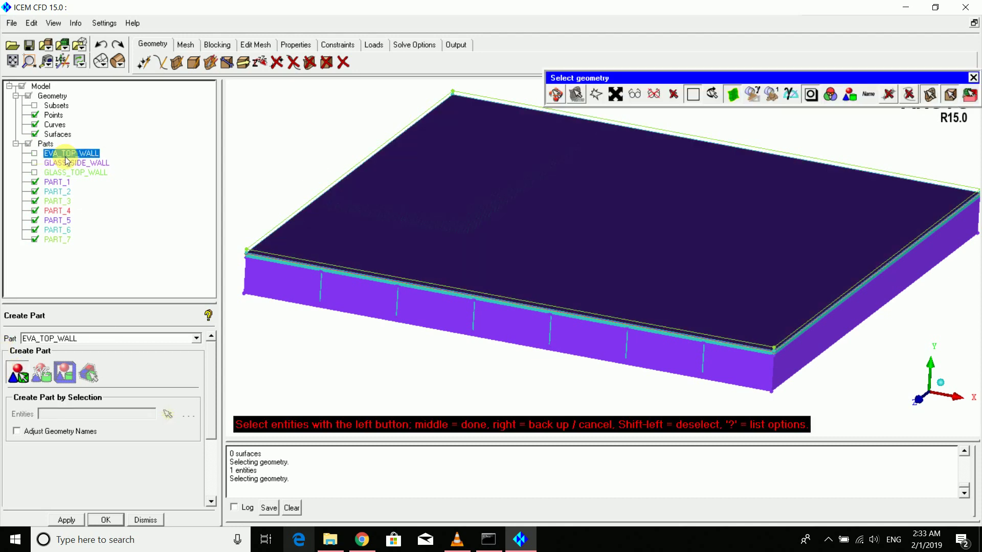
# Start creating a part by selection named EVA_side_WALL for the thin layer edges at the panel's corner
pyautogui.middleClick(277, 209)
pyautogui.moveTo(278, 208); pyautogui.dragTo(466, 194, button='middle')
pyautogui.scroll(4, 462, 201)
pyautogui.moveTo(366, 219); pyautogui.dragTo(412, 282, button='middle')
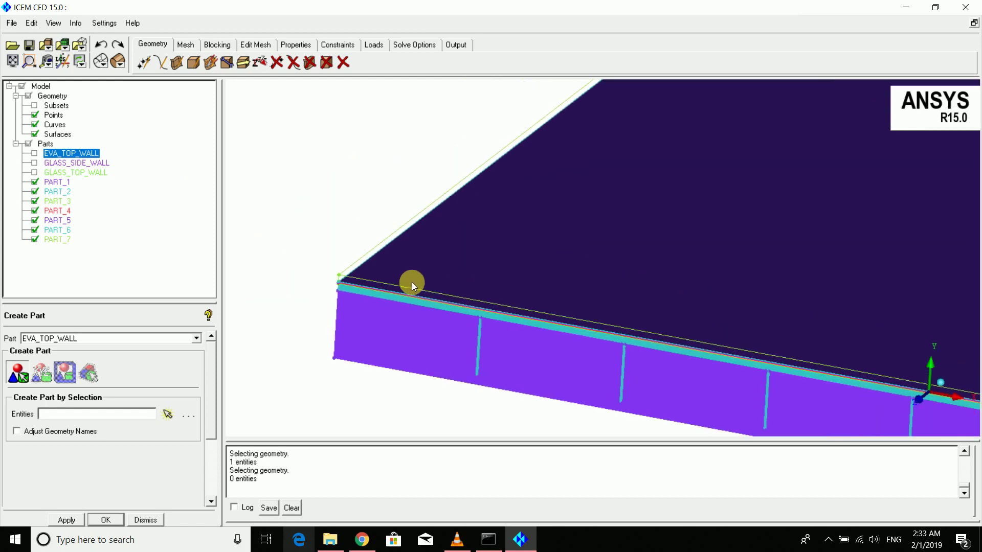
pyautogui.scroll(5, 378, 284)
pyautogui.moveTo(337, 303); pyautogui.dragTo(573, 302, button='middle')
pyautogui.moveTo(574, 301); pyautogui.dragTo(574, 290)
pyautogui.scroll(3, 470, 311)
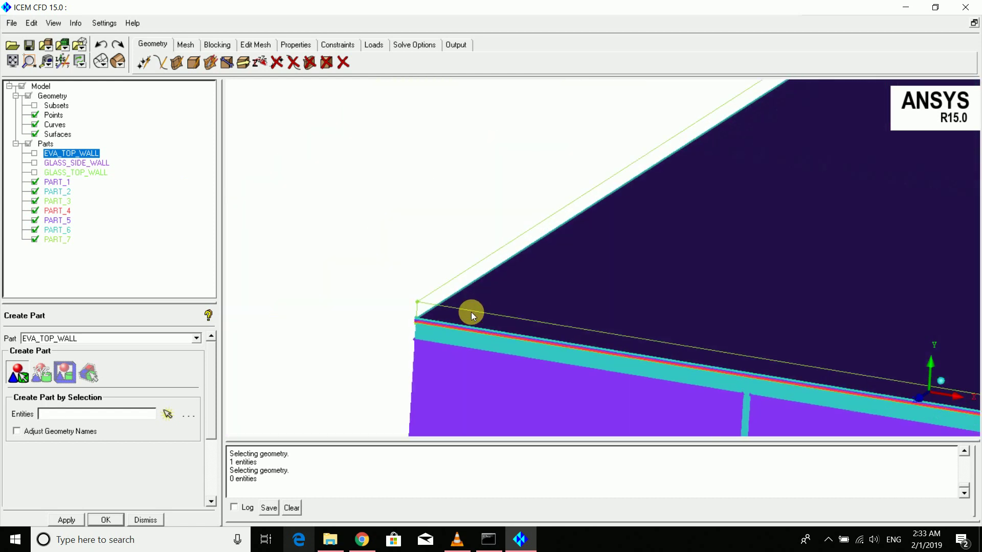
pyautogui.moveTo(365, 307); pyautogui.dragTo(471, 267, button='middle')
pyautogui.scroll(5, 467, 296)
pyautogui.moveTo(415, 305); pyautogui.dragTo(497, 259, button='middle')
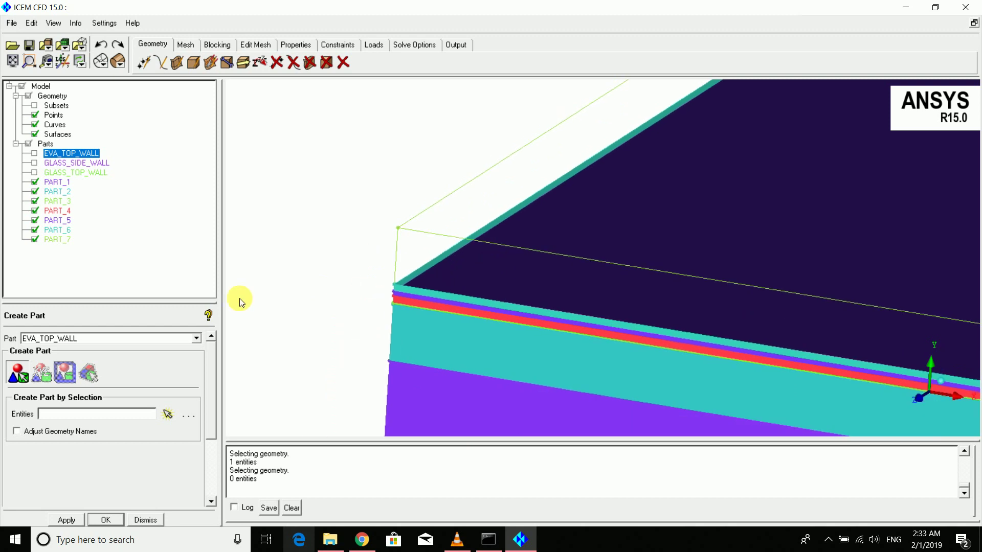
pyautogui.doubleClick(55, 338)
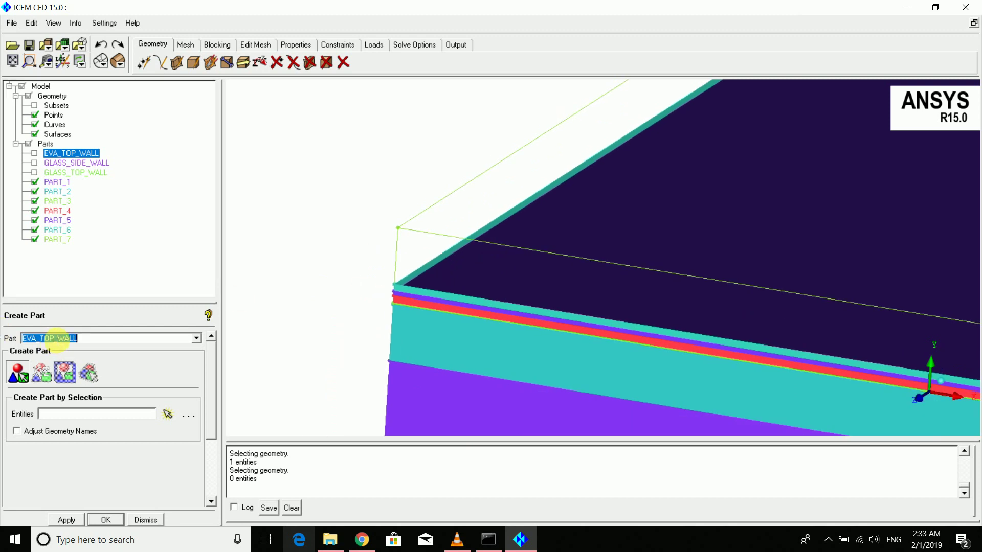
pyautogui.click(55, 338)
pyautogui.click(27, 376)
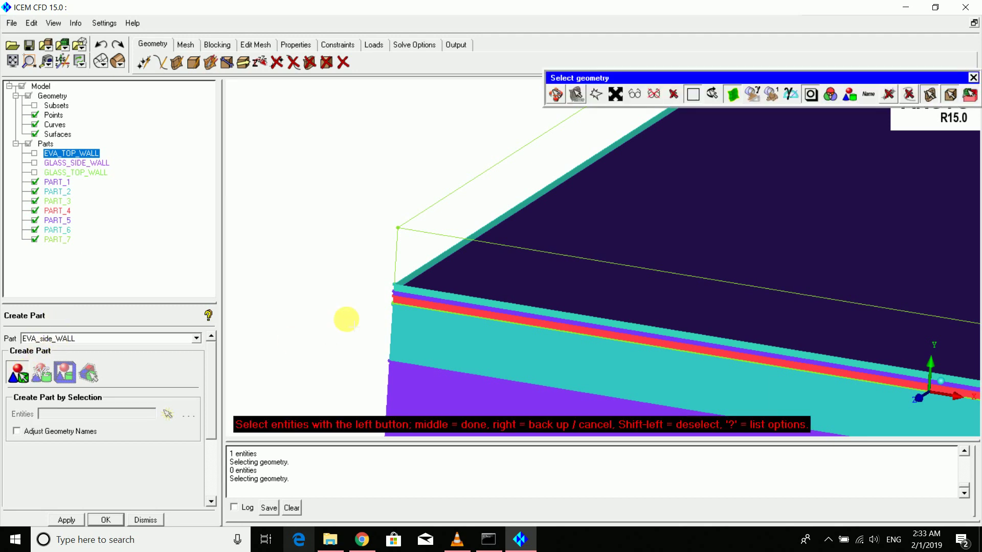
# Assign the four thin side surfaces of the uppermost visible layer to EVA_SIDE_WALL and hide that part
pyautogui.click(412, 292)
pyautogui.click(411, 280)
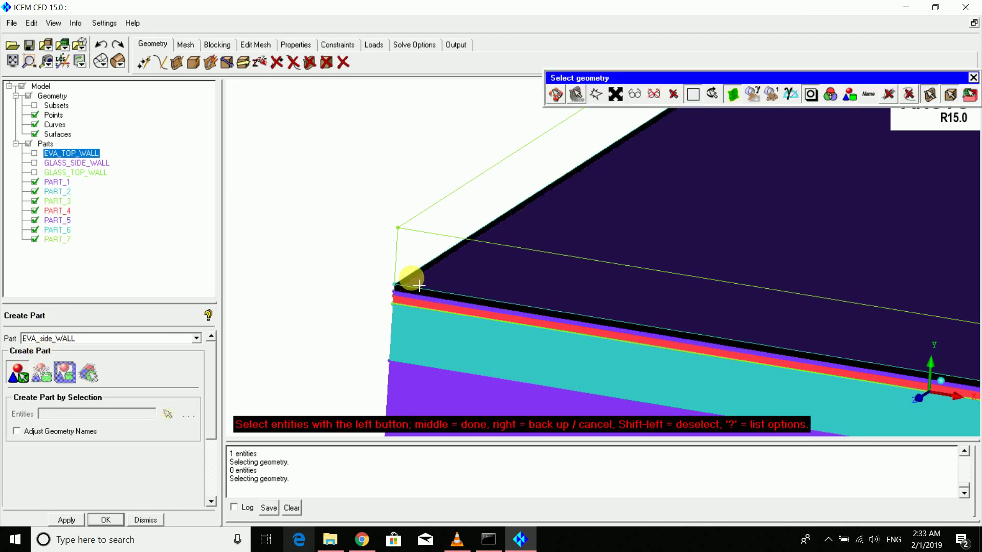
pyautogui.click(12, 61)
pyautogui.click(29, 61)
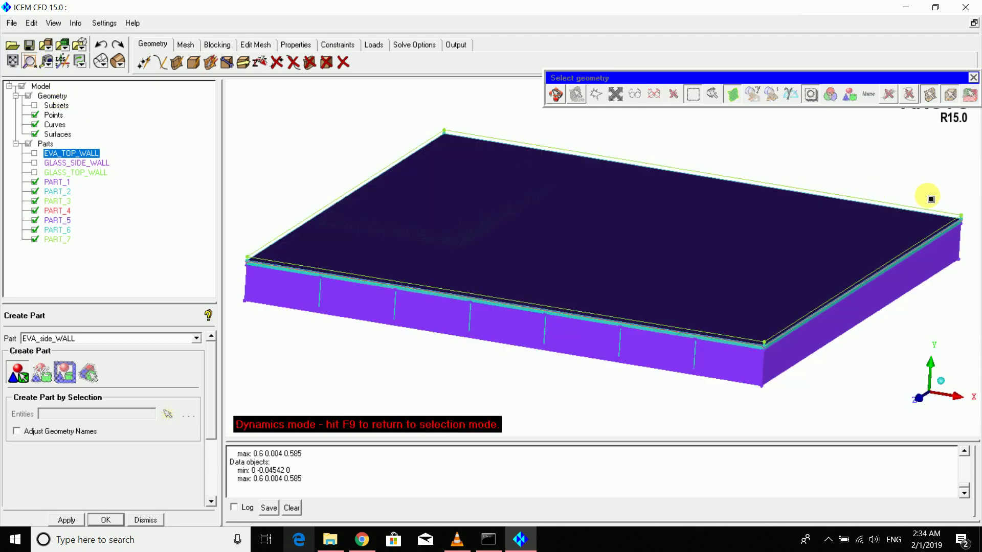
pyautogui.moveTo(927, 196); pyautogui.dragTo(966, 228)
pyautogui.click(782, 368)
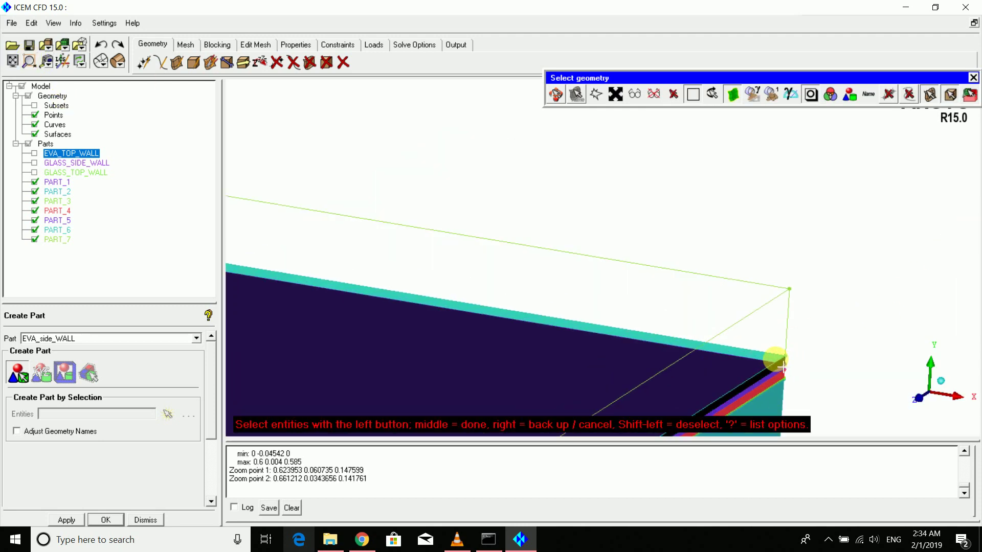
pyautogui.click(773, 360)
pyautogui.middleClick(773, 359)
pyautogui.middleClick(773, 359)
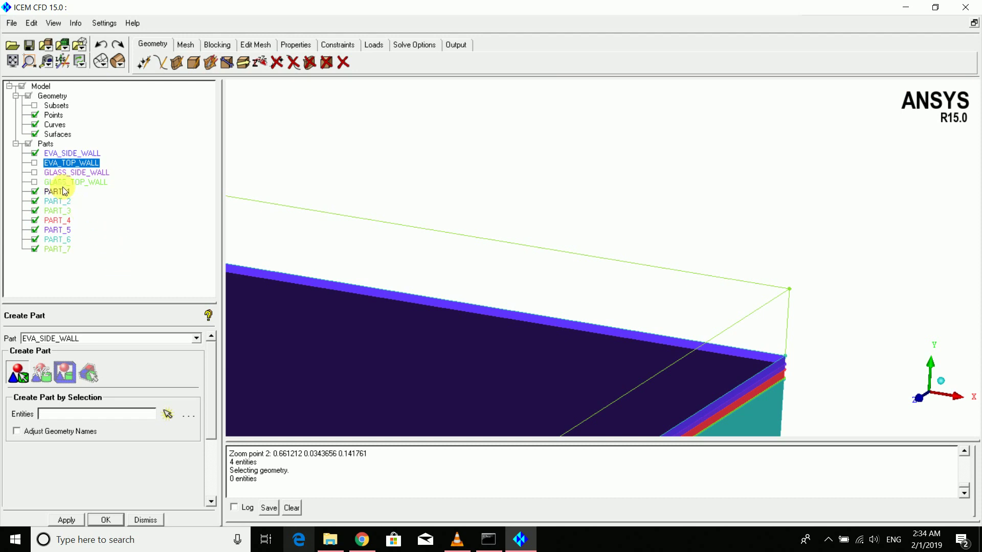
pyautogui.click(34, 154)
# Delete the overlapping large surface on top of the panel beneath the hidden EVA walls
pyautogui.moveTo(558, 302); pyautogui.dragTo(559, 235)
pyautogui.moveTo(691, 253)
pyautogui.mouseDown()
pyautogui.moveTo(692, 224)
pyautogui.moveTo(701, 230)
pyautogui.moveTo(660, 226)
pyautogui.moveTo(683, 241)
pyautogui.moveTo(682, 221)
pyautogui.moveTo(694, 225)
pyautogui.moveTo(677, 214)
pyautogui.moveTo(620, 221)
pyautogui.moveTo(667, 287)
pyautogui.mouseUp()
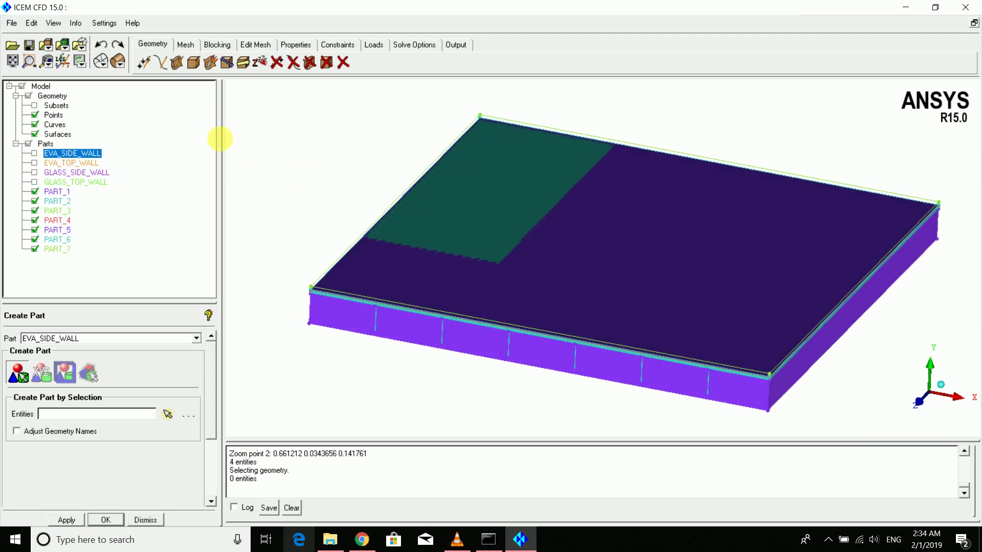
pyautogui.click(308, 63)
pyautogui.click(465, 212)
pyautogui.middleClick(467, 217)
pyautogui.middleClick(480, 230)
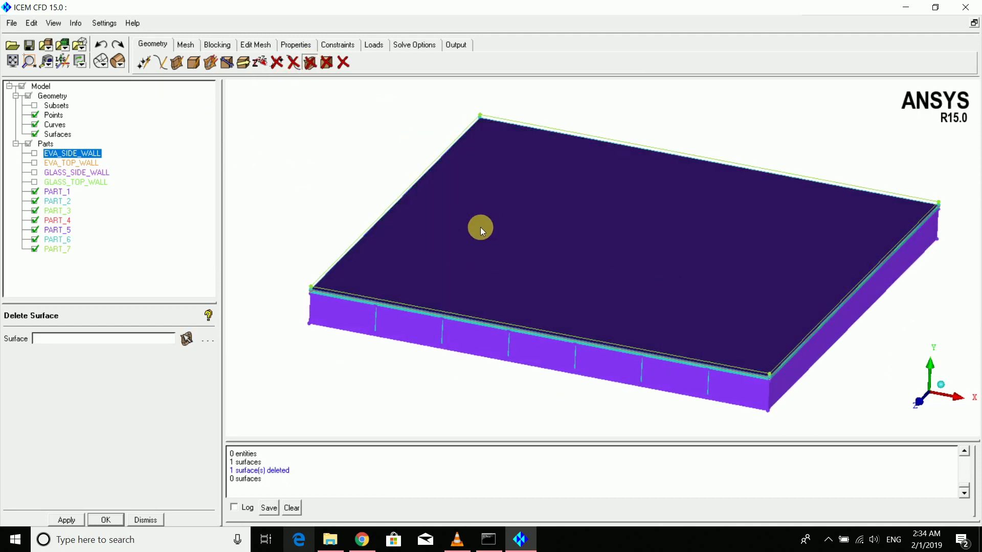
# Create a part named silicon_top_wall from the exposed large top surface and hide it
pyautogui.moveTo(480, 230); pyautogui.dragTo(71, 163)
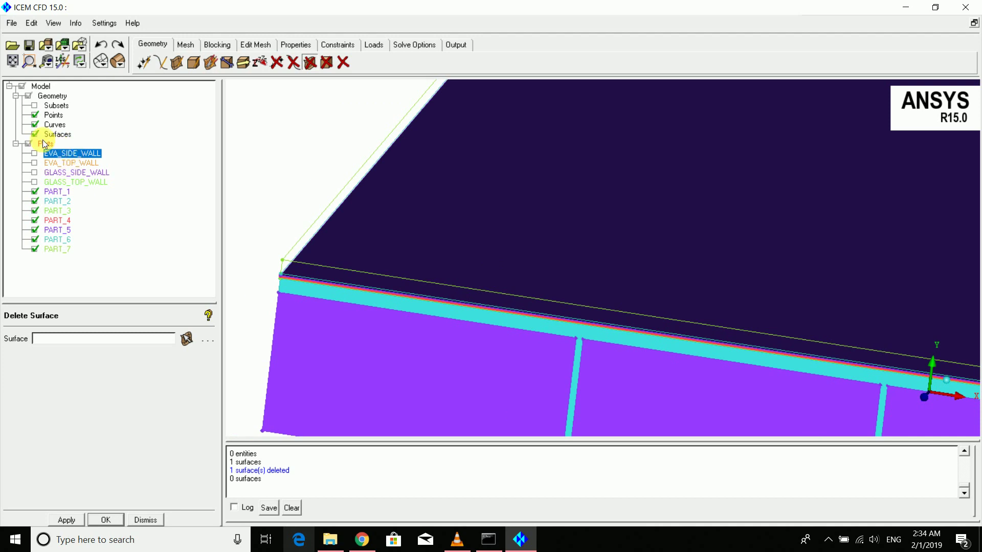
pyautogui.rightClick(43, 141)
pyautogui.click(66, 143)
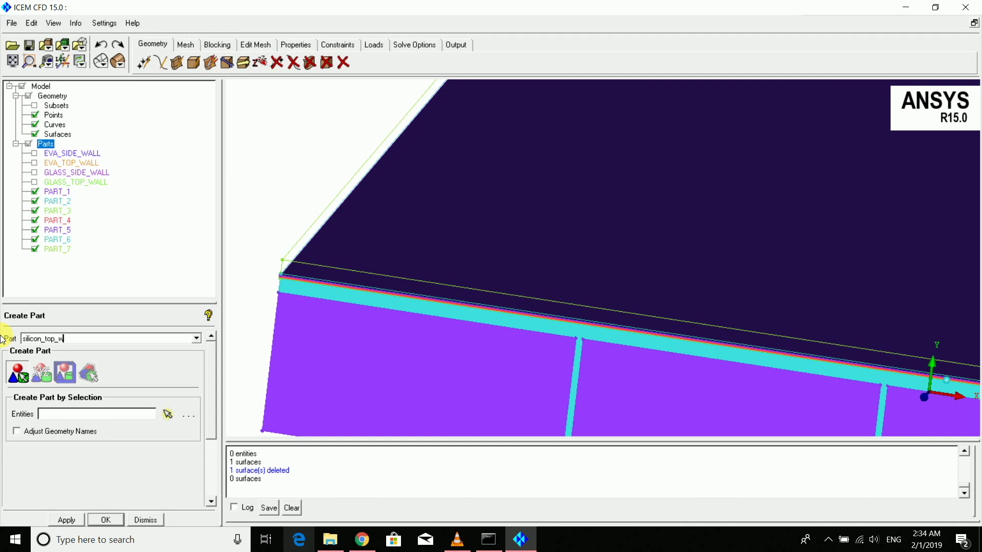
pyautogui.click(13, 372)
pyautogui.click(397, 234)
pyautogui.middleClick(396, 235)
pyautogui.moveTo(397, 237); pyautogui.dragTo(461, 217, button='middle')
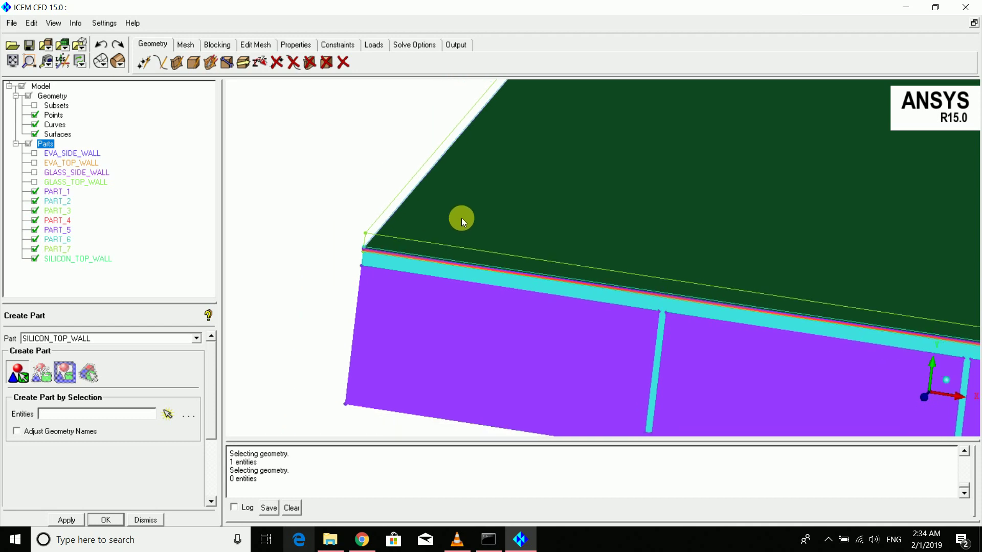
pyautogui.scroll(6, 461, 218)
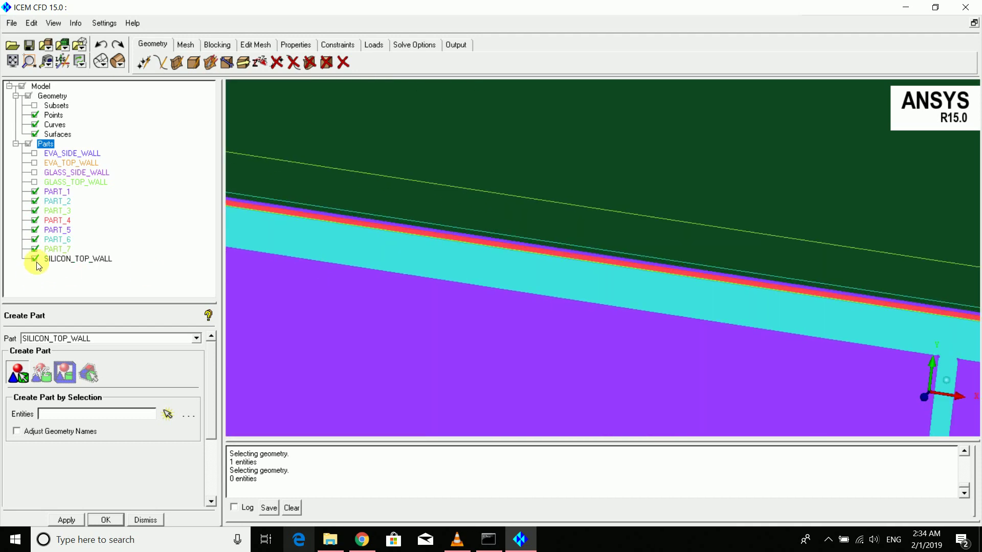
pyautogui.click(35, 258)
# Create a part named SILICON_side_WALL from the four thin side surfaces of the uppermost visible layer
pyautogui.moveTo(660, 250); pyautogui.dragTo(349, 279)
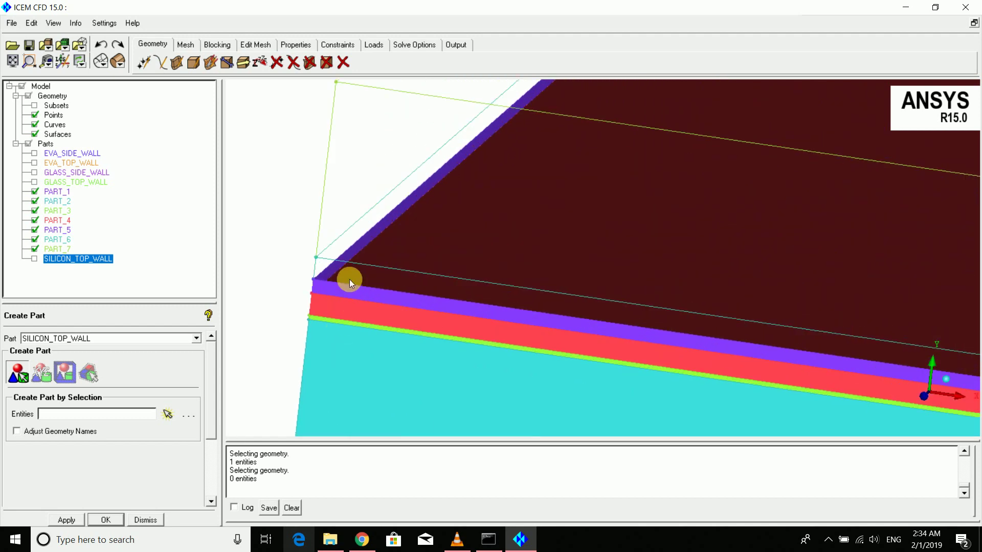
pyautogui.doubleClick(69, 339)
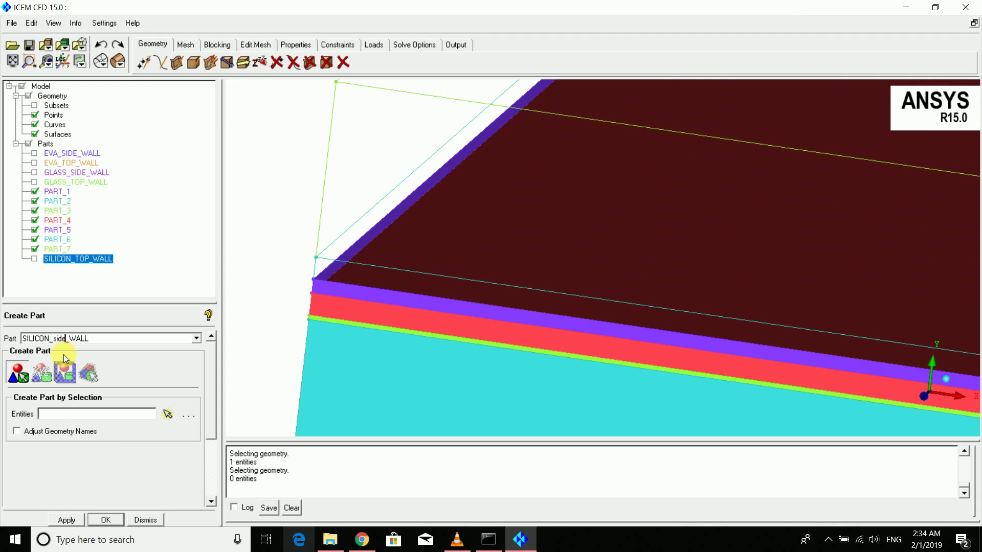
pyautogui.click(18, 372)
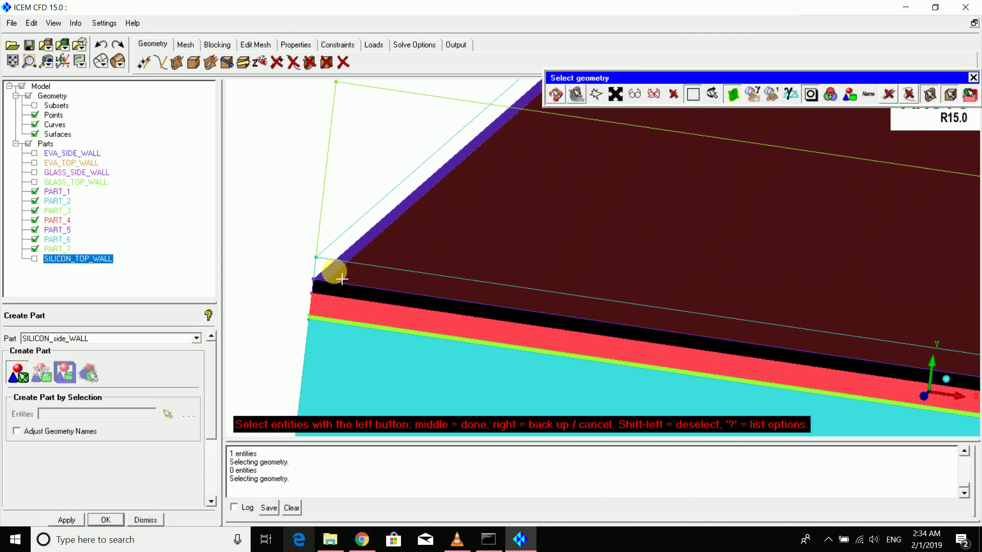
pyautogui.click(12, 61)
pyautogui.press('F9')
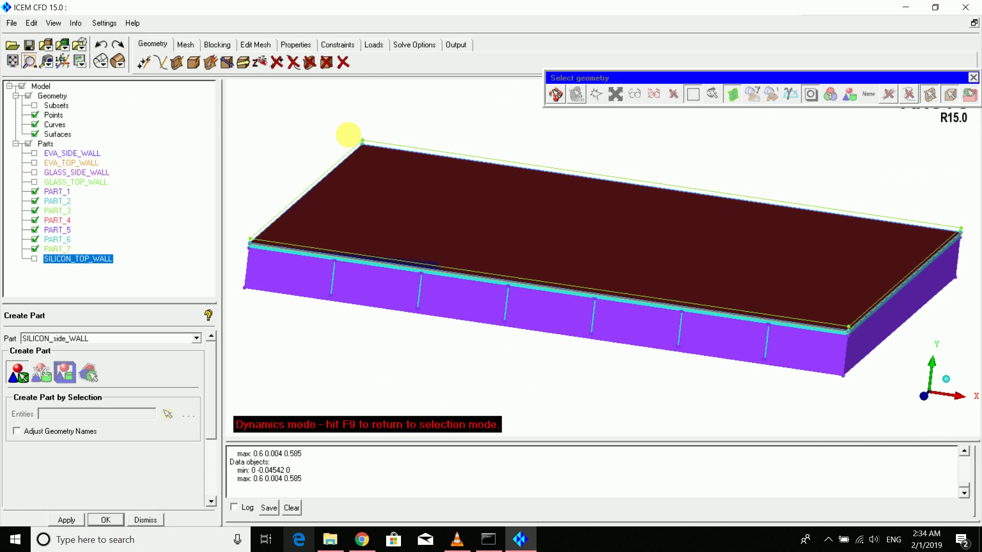
pyautogui.moveTo(965, 237); pyautogui.dragTo(964, 238)
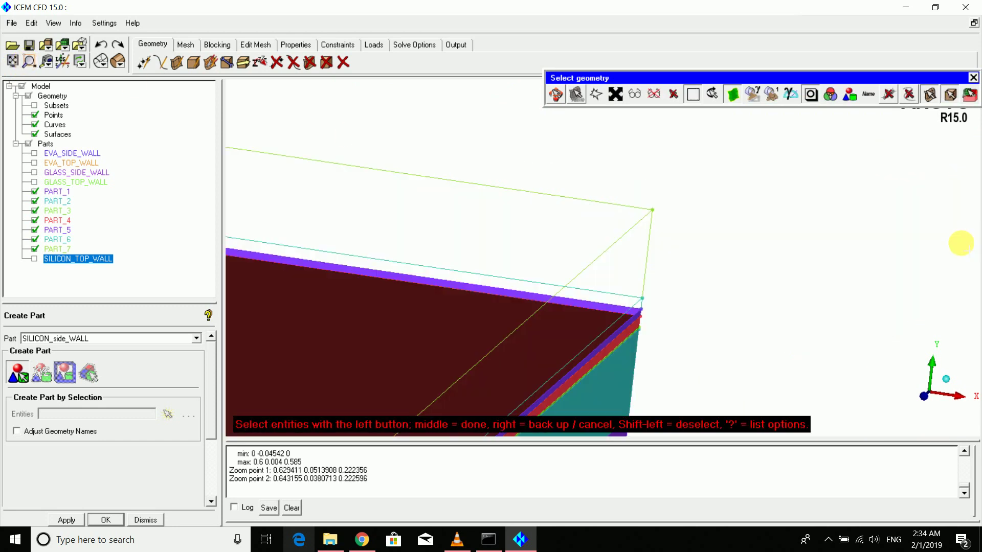
pyautogui.scroll(3, 660, 338)
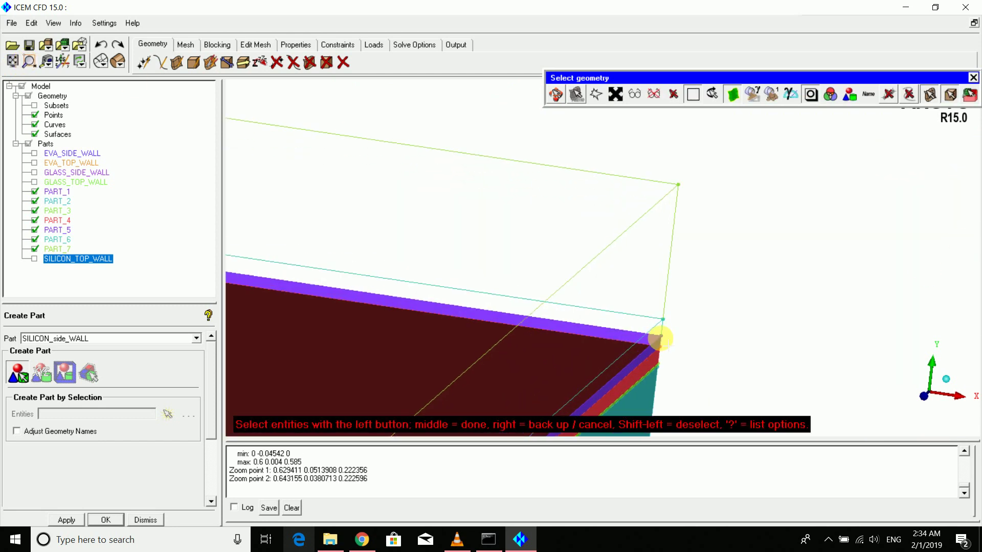
pyautogui.middleClick(630, 340)
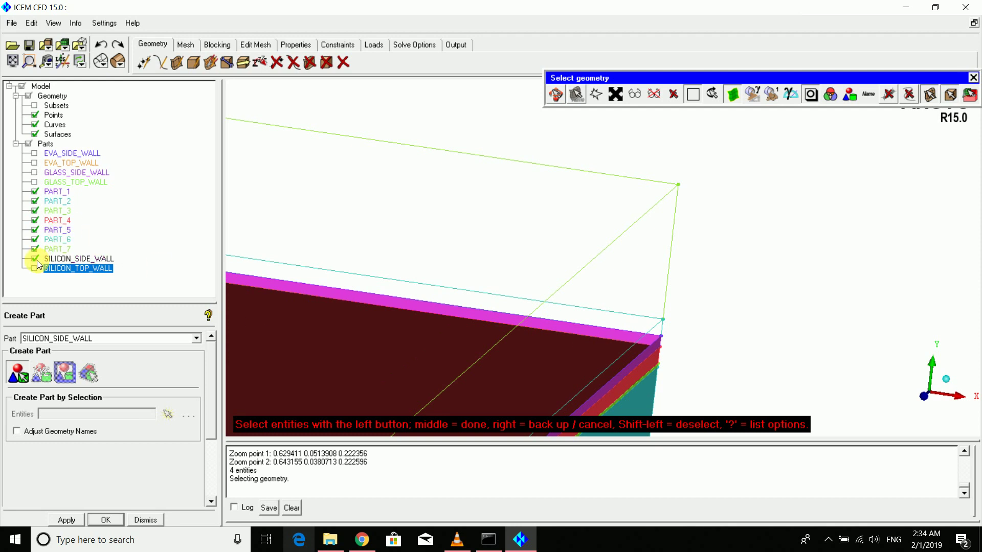
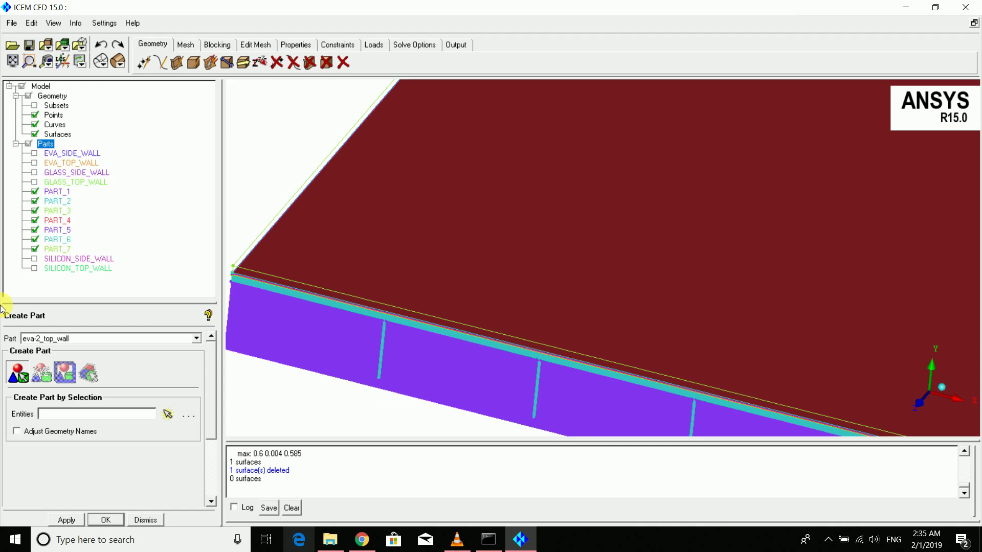
# Create a part named eva-2_top_wall from the exposed large top surface of the panel and hide it
pyautogui.click(20, 378)
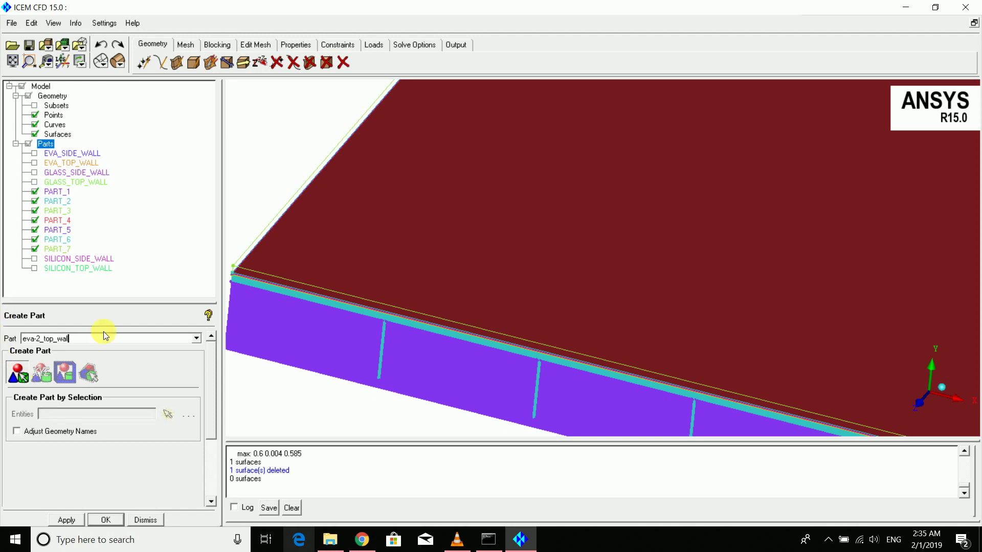
pyautogui.click(273, 246)
pyautogui.middleClick(272, 246)
pyautogui.middleClick(274, 246)
pyautogui.moveTo(414, 280); pyautogui.dragTo(376, 225)
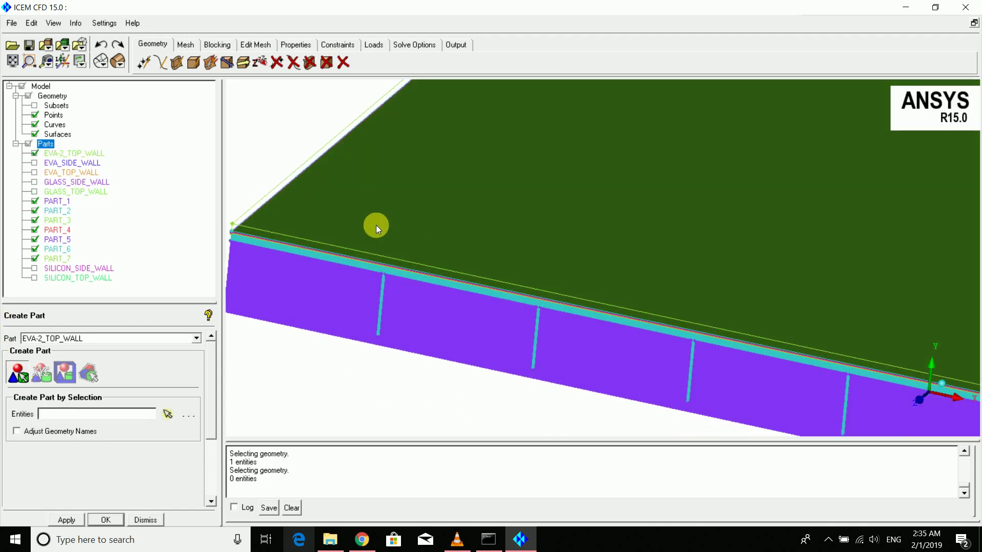
pyautogui.scroll(4, 641, 219)
pyautogui.moveTo(376, 225); pyautogui.dragTo(591, 243, button='middle')
pyautogui.scroll(5, 588, 243)
pyautogui.moveTo(452, 238); pyautogui.dragTo(470, 252, button='middle')
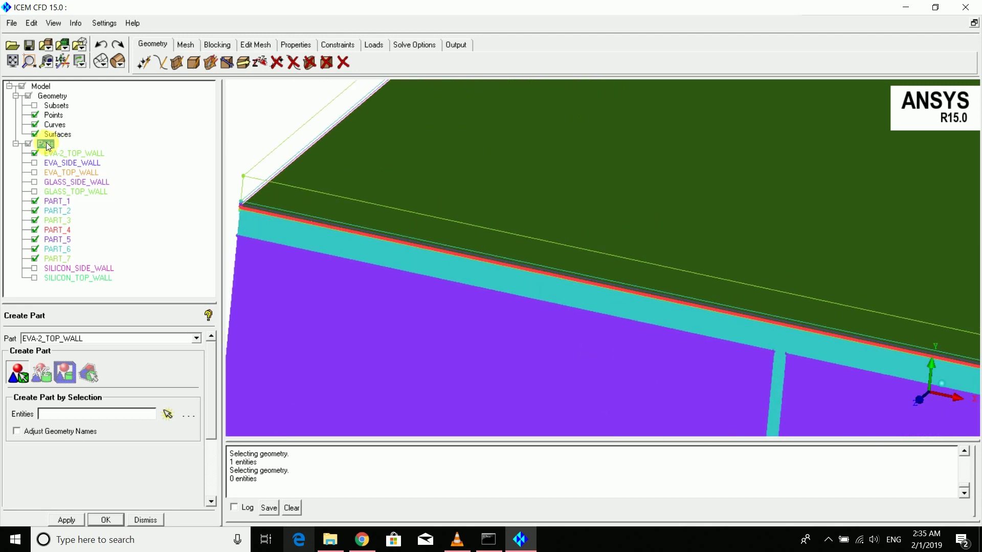
pyautogui.click(36, 152)
# Create a part named EVA-2_side_WALL from the four thin side surfaces of the uppermost visible layer and hide it
pyautogui.scroll(2, 355, 199)
pyautogui.moveTo(355, 199); pyautogui.dragTo(639, 210, button='middle')
pyautogui.scroll(5, 609, 210)
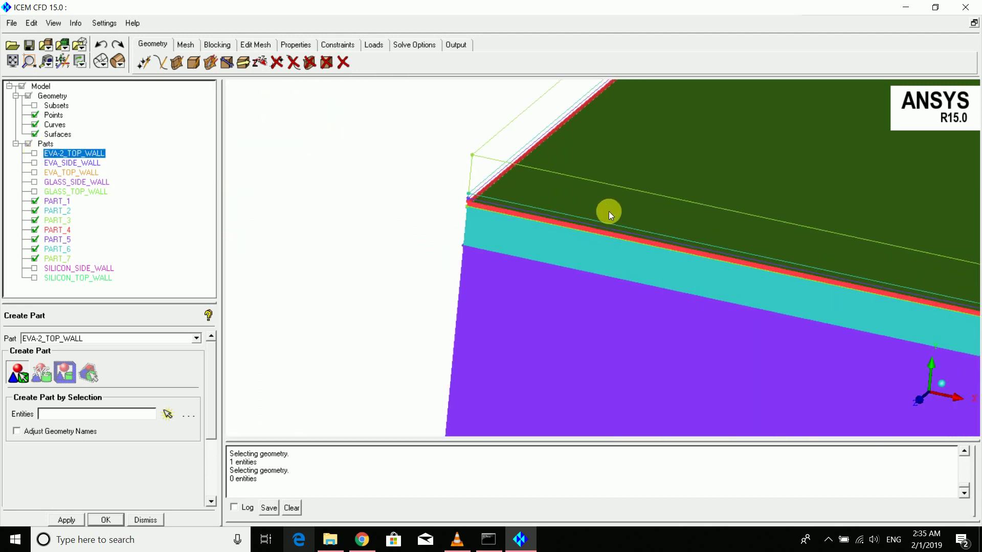
pyautogui.moveTo(425, 229); pyautogui.dragTo(582, 336, button='middle')
pyautogui.scroll(4, 582, 336)
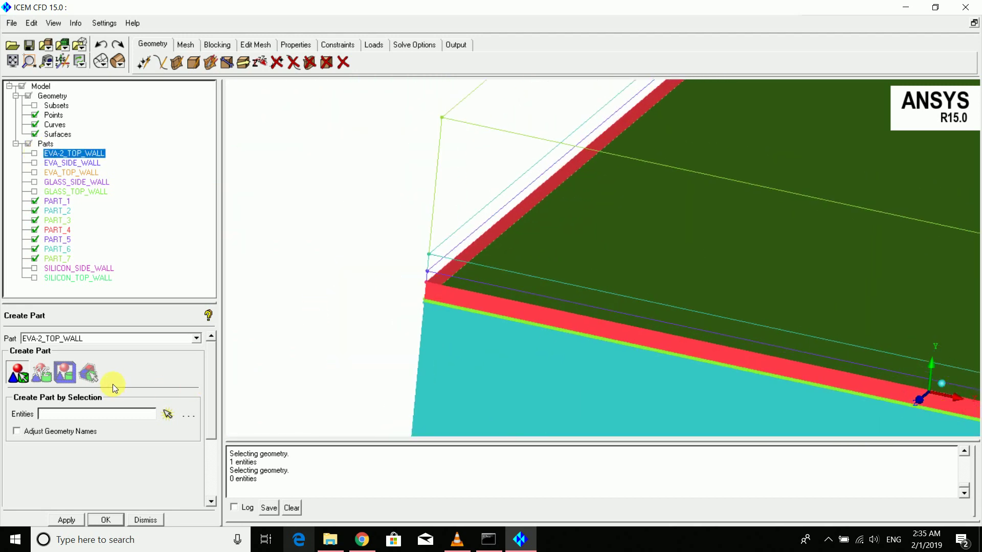
pyautogui.click(65, 342)
pyautogui.click(64, 342)
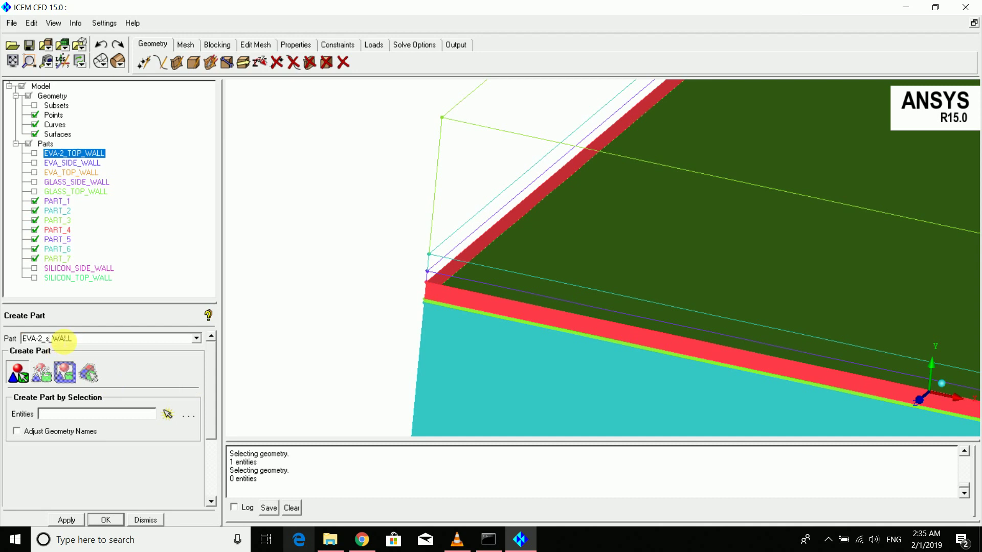
pyautogui.click(17, 373)
pyautogui.click(432, 291)
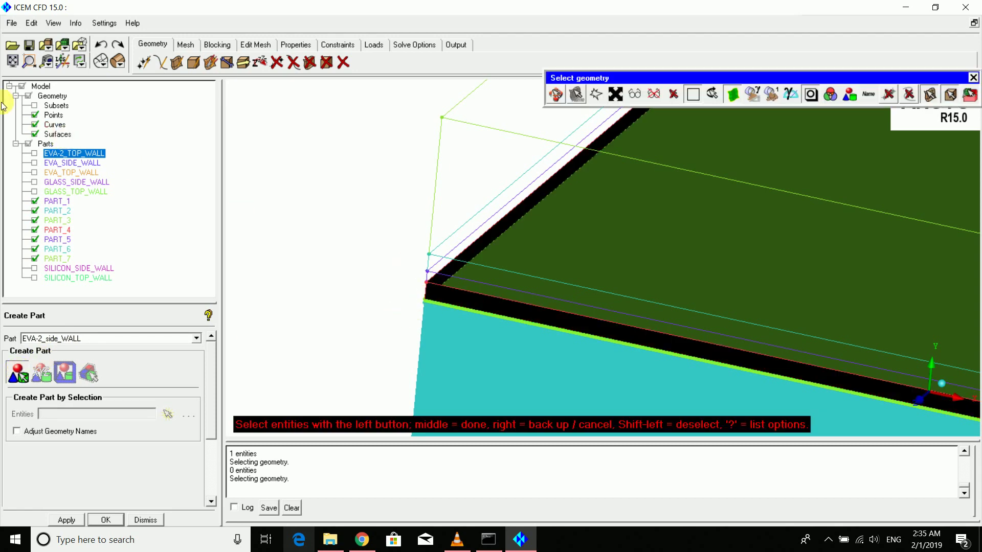
pyautogui.click(13, 63)
pyautogui.click(29, 62)
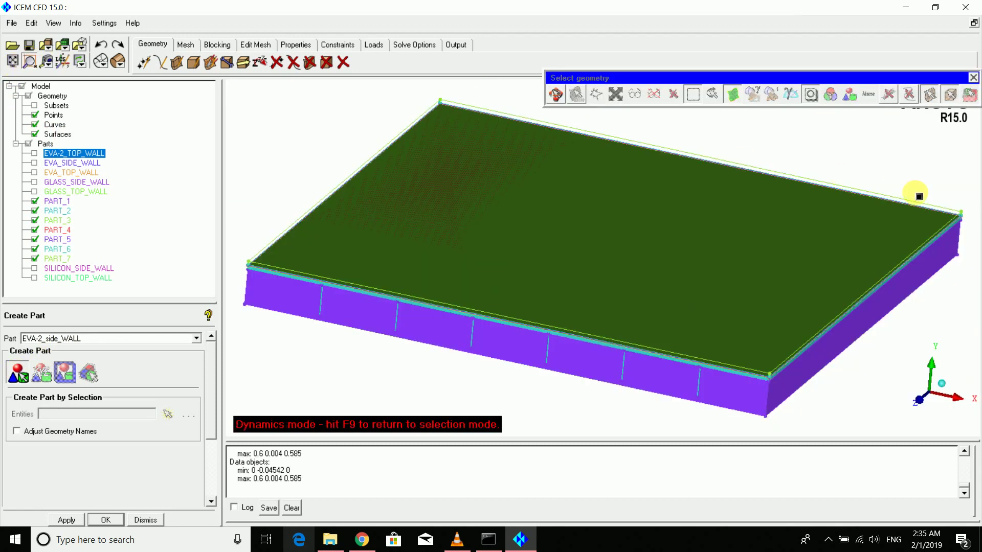
pyautogui.moveTo(918, 192); pyautogui.dragTo(956, 231)
pyautogui.click(944, 231)
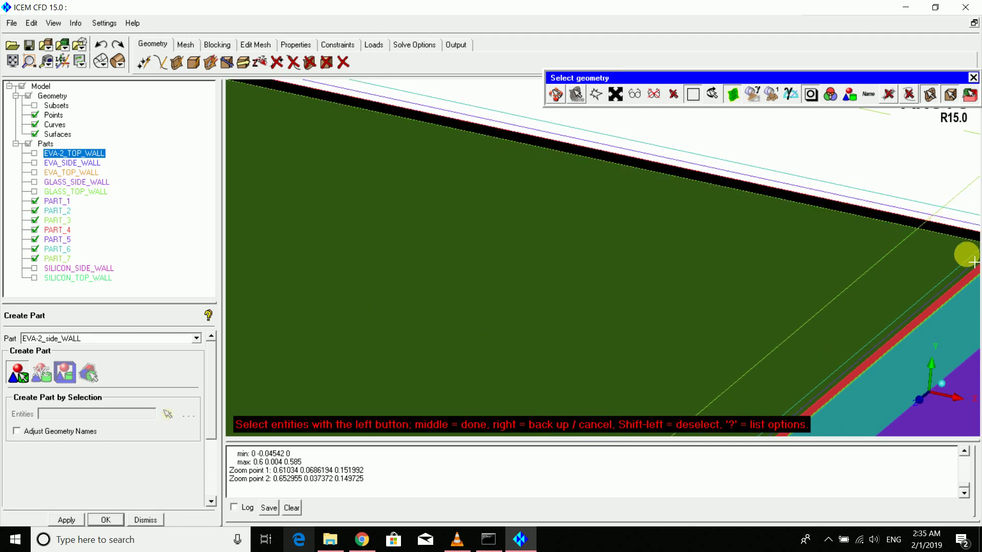
pyautogui.click(955, 284)
pyautogui.middleClick(625, 279)
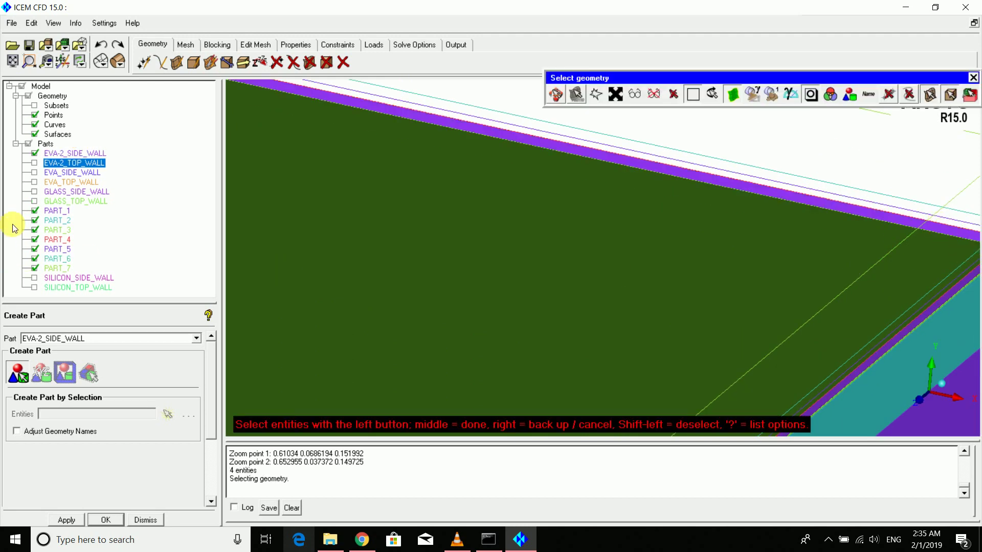
pyautogui.click(37, 153)
pyautogui.middleClick(436, 209)
# Delete the overlapping large surface on top of the panel beneath the hidden EVA-2 walls
pyautogui.scroll(-6, 460, 230)
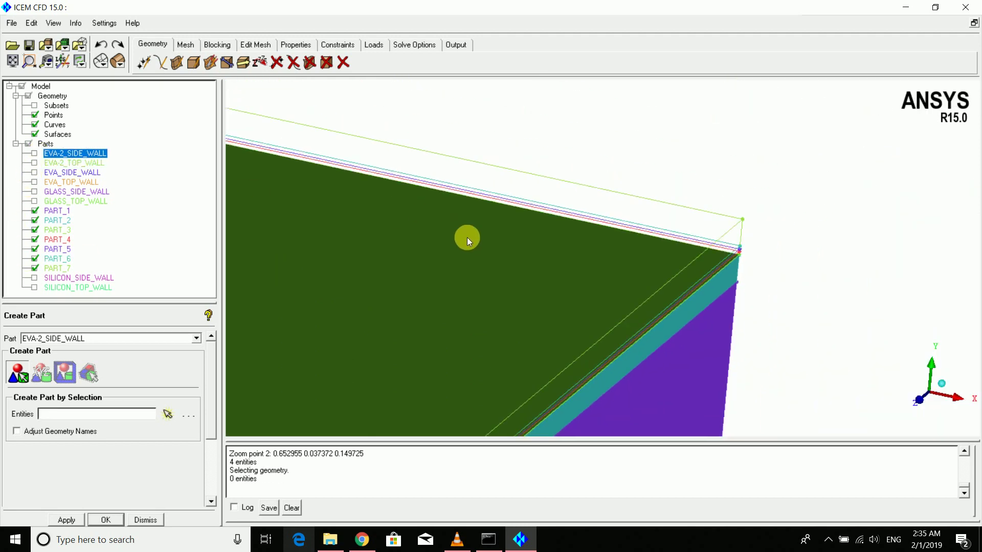
pyautogui.moveTo(529, 257); pyautogui.dragTo(634, 225, button='middle')
pyautogui.scroll(3, 450, 253)
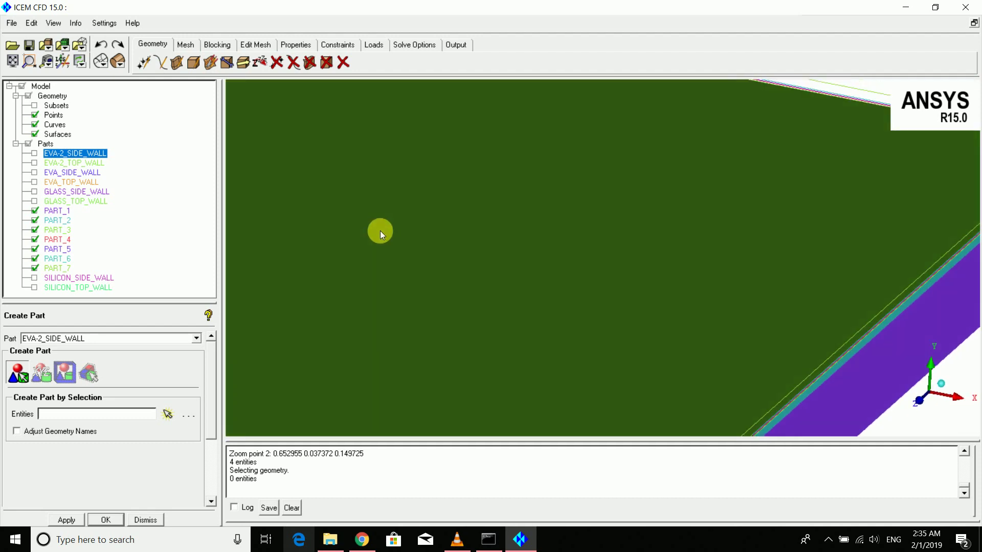
pyautogui.scroll(-3, 622, 262)
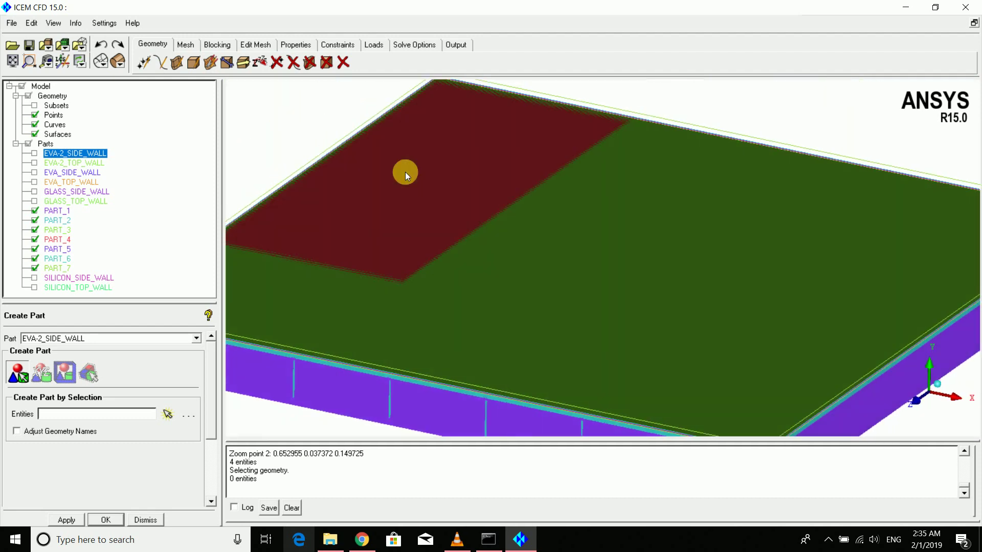
pyautogui.click(324, 64)
pyautogui.click(446, 201)
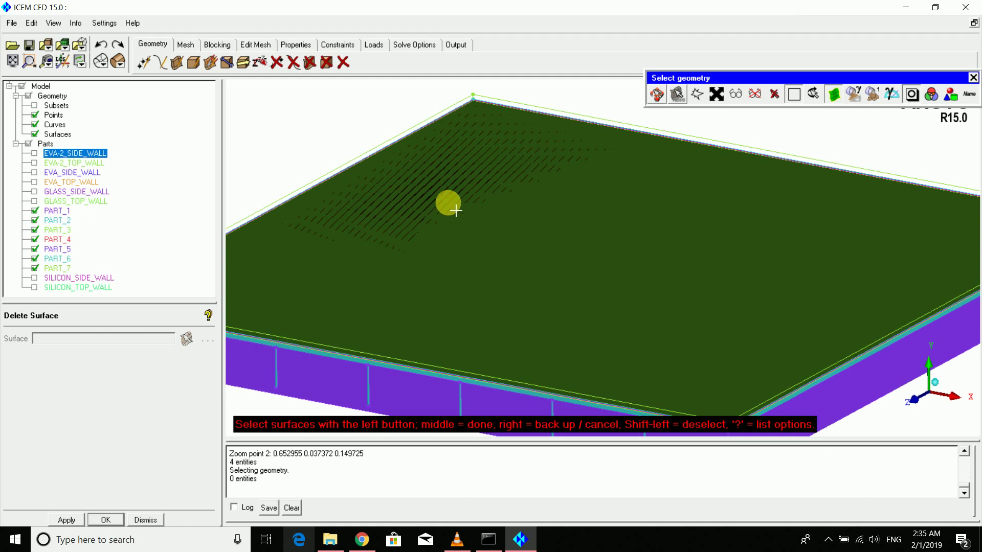
pyautogui.middleClick(447, 203)
# Create a part named tedlar_top_wall from the exposed large top surface and hide it
pyautogui.moveTo(448, 203); pyautogui.dragTo(538, 219)
pyautogui.moveTo(357, 265); pyautogui.dragTo(769, 271, button='middle')
pyautogui.scroll(5, 711, 297)
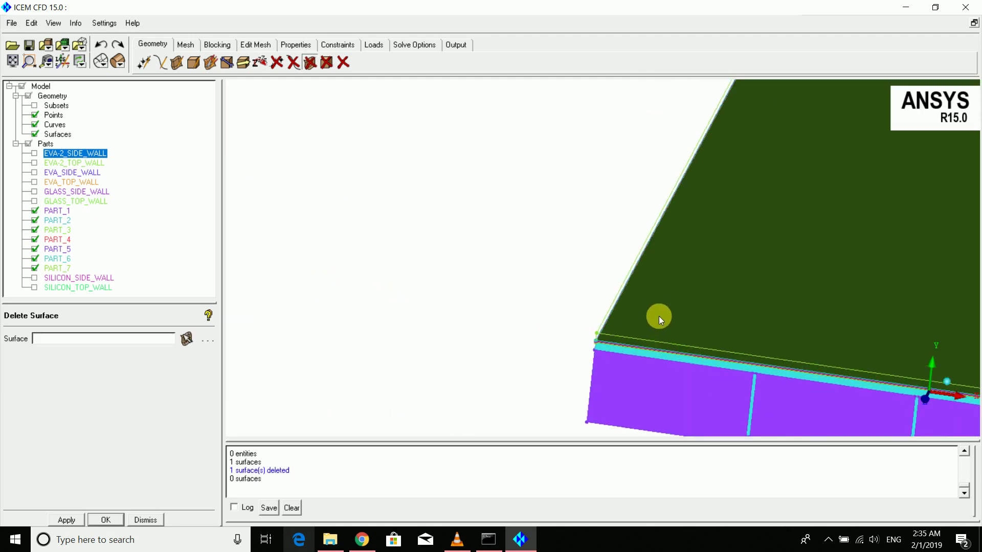
pyautogui.moveTo(731, 341); pyautogui.dragTo(702, 311, button='middle')
pyautogui.scroll(2, 455, 156)
pyautogui.scroll(4, 665, 316)
pyautogui.moveTo(588, 324); pyautogui.dragTo(691, 231, button='middle')
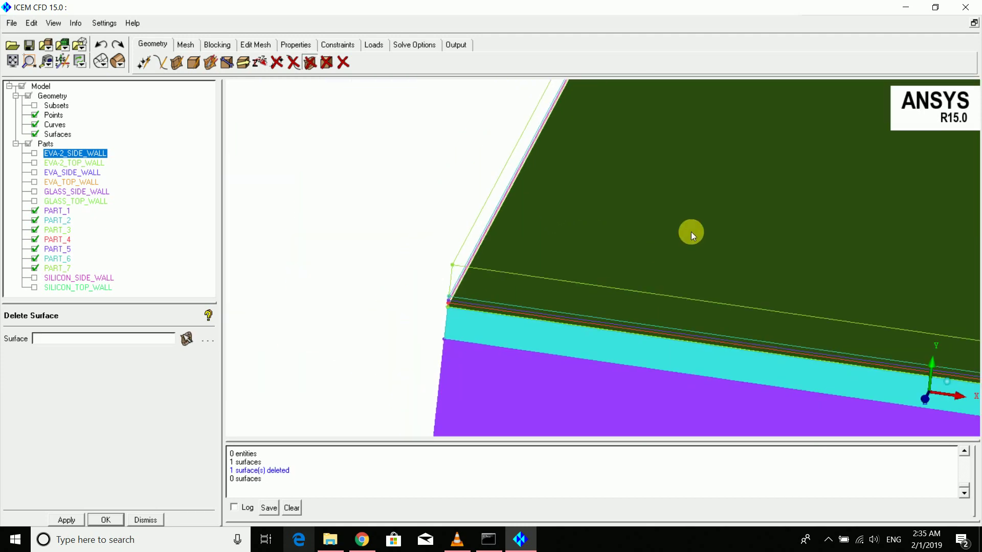
pyautogui.scroll(4, 588, 264)
pyautogui.moveTo(455, 422); pyautogui.dragTo(471, 255, button='middle')
pyautogui.moveTo(401, 214); pyautogui.dragTo(394, 318, button='middle')
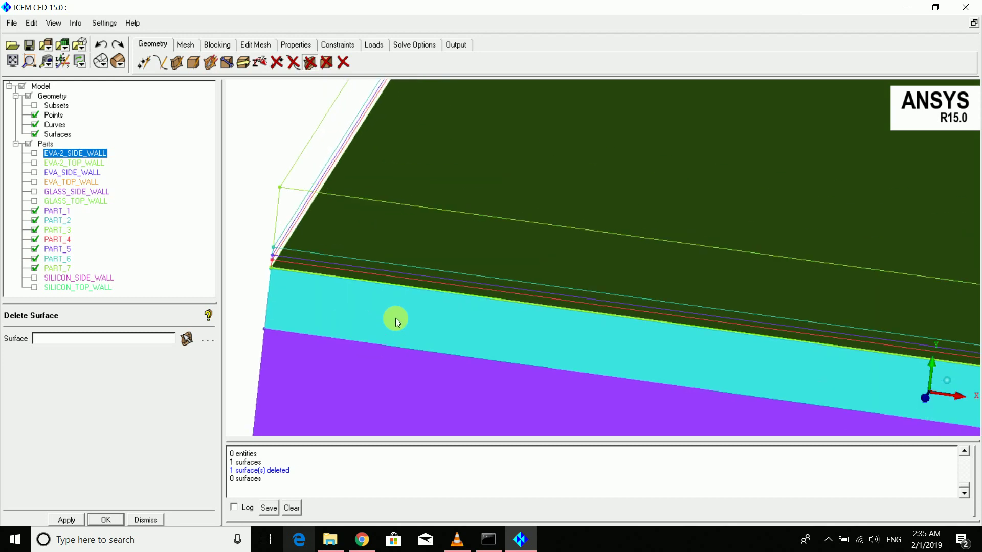
pyautogui.rightClick(46, 143)
pyautogui.click(103, 149)
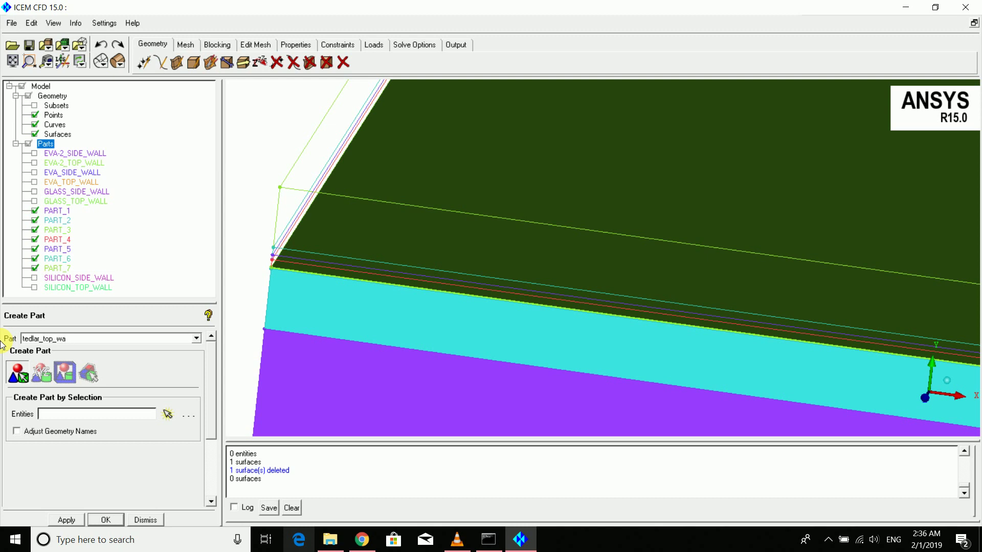
pyautogui.click(17, 374)
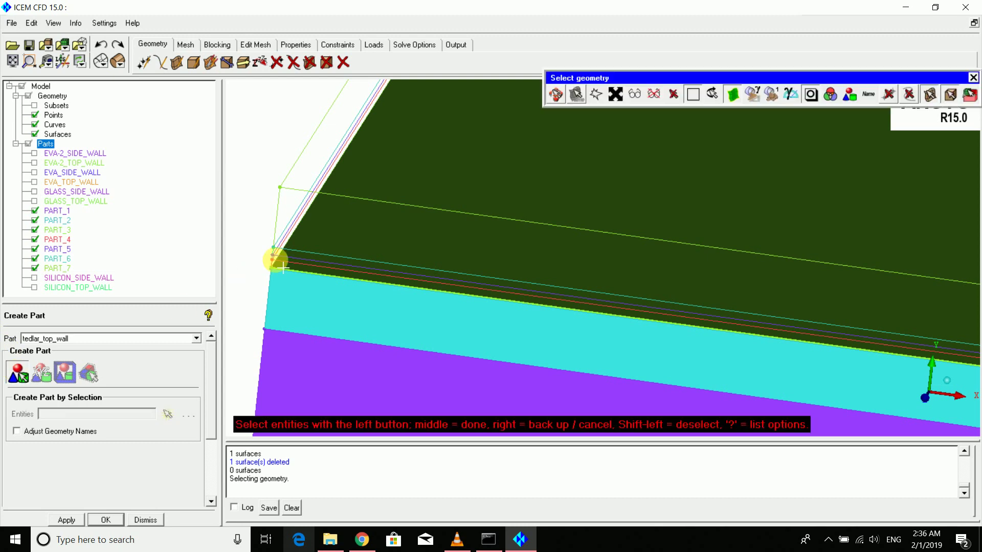
pyautogui.click(339, 219)
pyautogui.middleClick(339, 219)
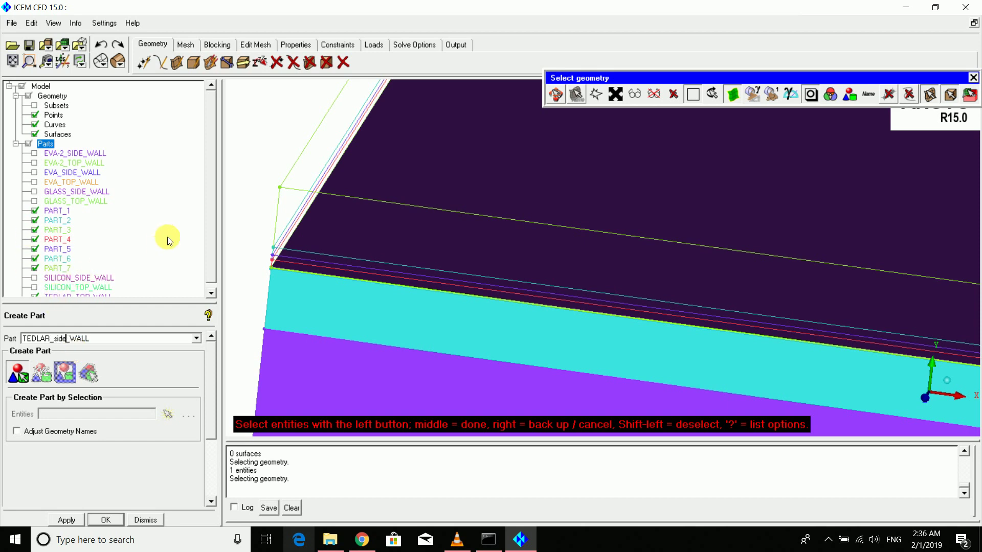
pyautogui.click(77, 294)
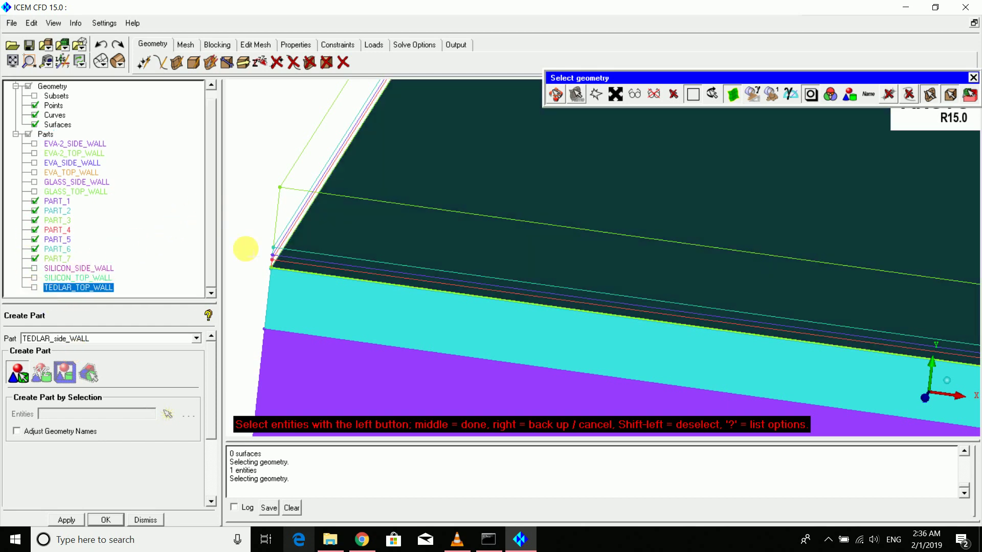
# Create a part named TEDLAR_side_WALL from the four thin side surfaces of the uppermost visible layer and hide it
pyautogui.scroll(2, 271, 253)
pyautogui.moveTo(278, 255); pyautogui.dragTo(707, 245, button='middle')
pyautogui.scroll(2, 348, 208)
pyautogui.scroll(2, 414, 225)
pyautogui.moveTo(322, 235); pyautogui.dragTo(409, 238, button='middle')
pyautogui.scroll(2, 265, 261)
pyautogui.click(17, 373)
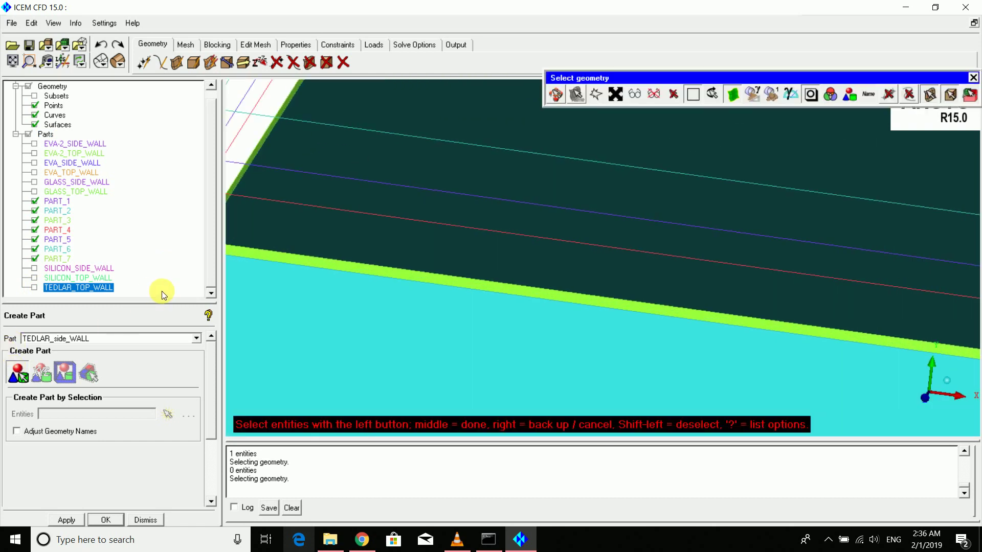
pyautogui.moveTo(239, 267); pyautogui.dragTo(288, 247, button='middle')
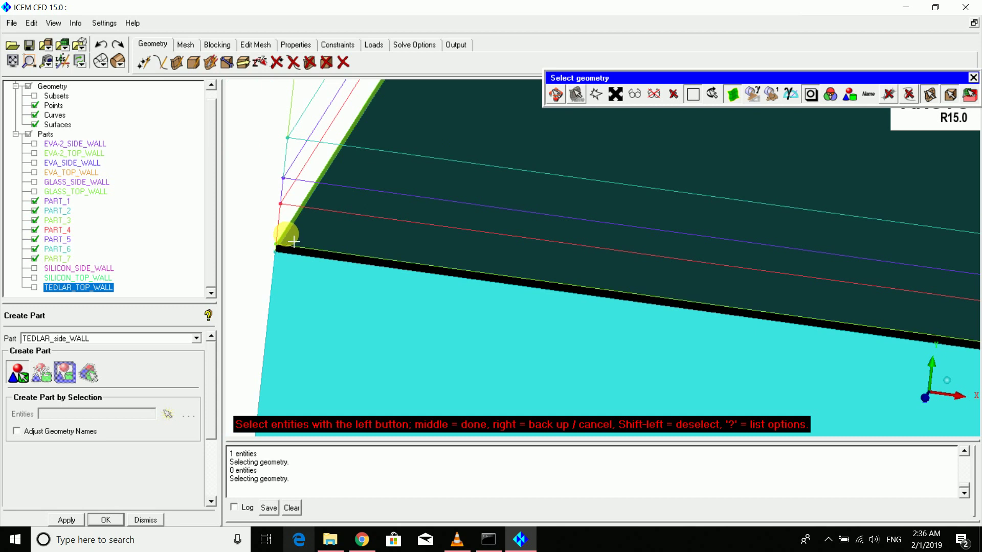
pyautogui.click(9, 61)
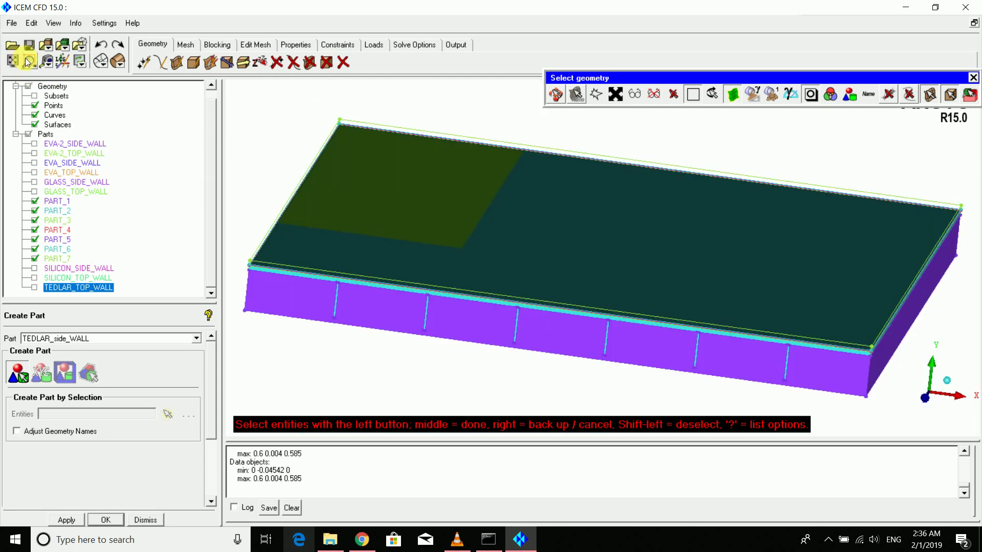
pyautogui.click(29, 60)
pyautogui.moveTo(896, 178)
pyautogui.mouseDown()
pyautogui.moveTo(957, 202)
pyautogui.moveTo(970, 231)
pyautogui.mouseUp()
pyautogui.scroll(13, 706, 268)
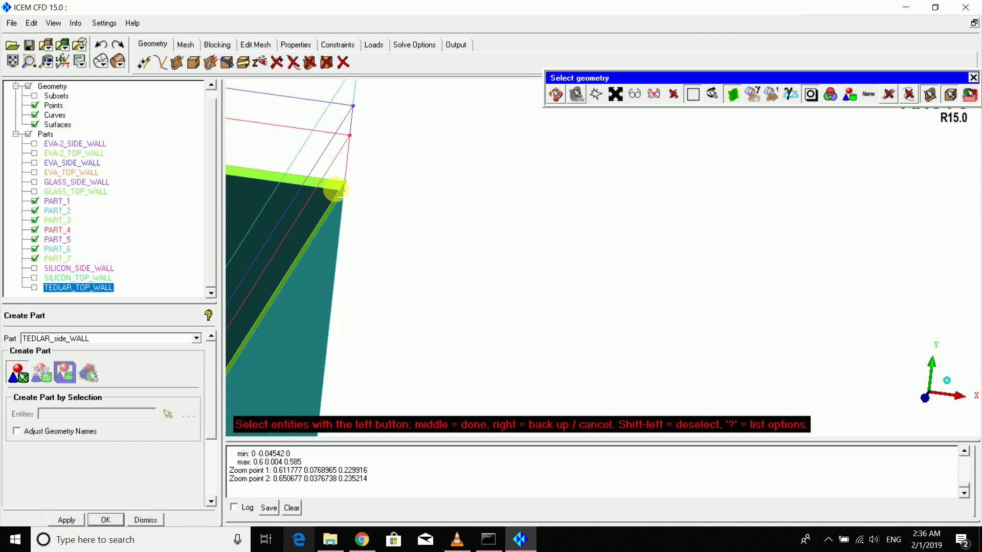
pyautogui.click(335, 185)
pyautogui.middleClick(336, 196)
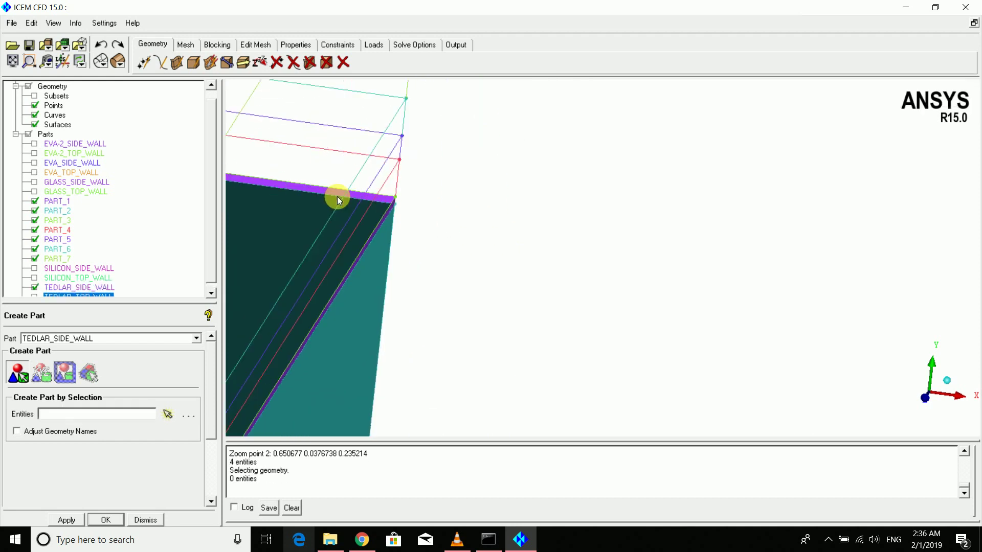
pyautogui.click(33, 286)
# Delete the overlapping large surface on top of the panel beneath the hidden Tedlar walls
pyautogui.moveTo(333, 281); pyautogui.dragTo(657, 234)
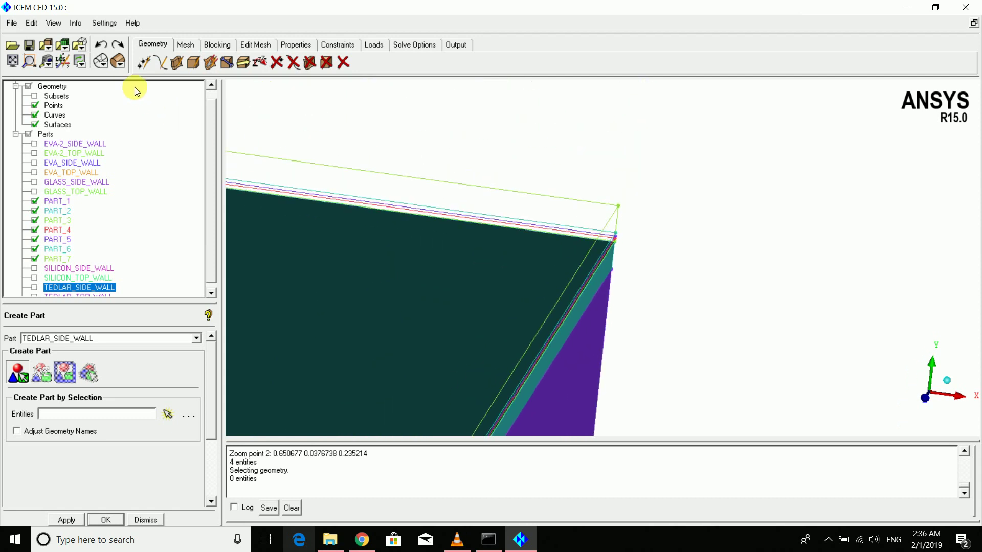
pyautogui.click(13, 61)
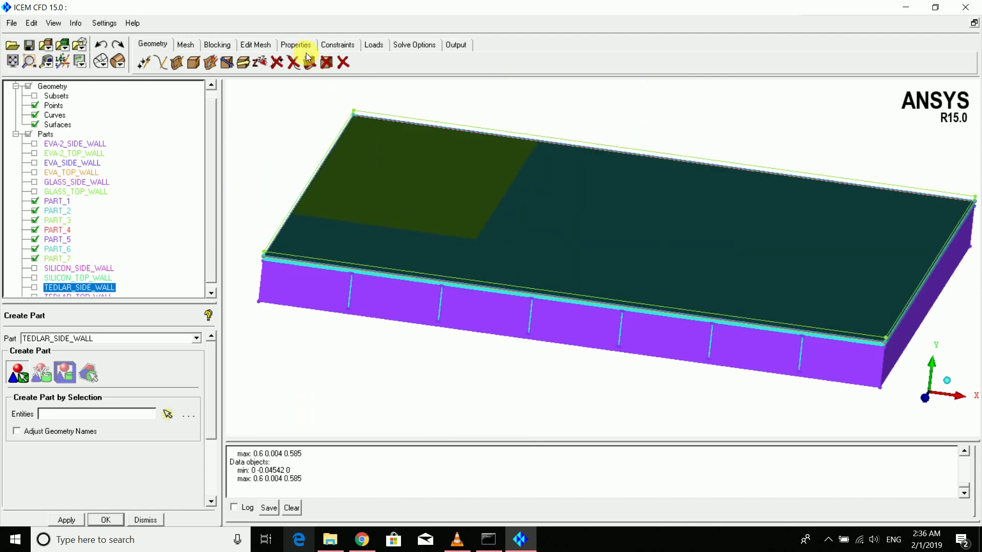
pyautogui.click(309, 61)
pyautogui.click(412, 188)
pyautogui.middleClick(478, 204)
pyautogui.middleClick(421, 154)
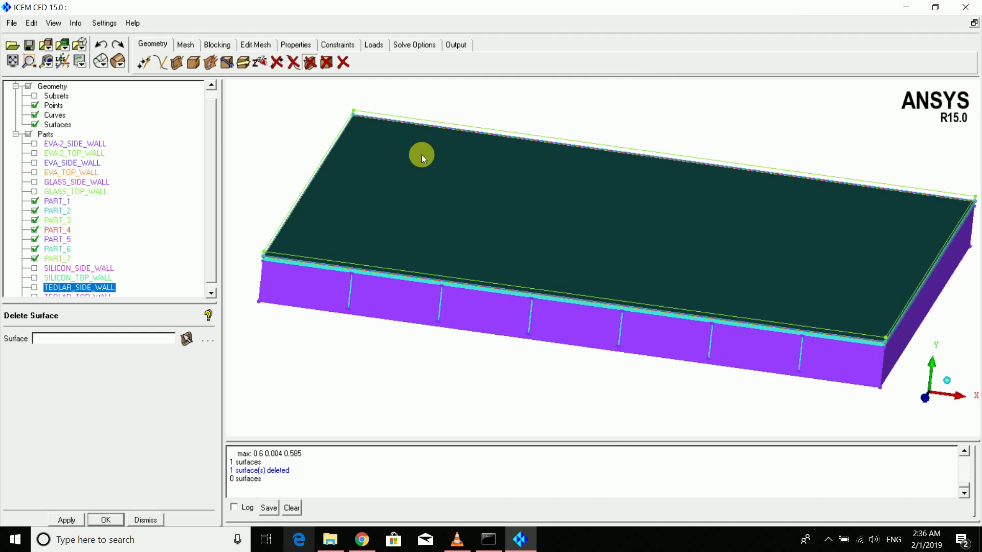
# Create a part named aluminum_top_wall from the exposed large top surface and hide it
pyautogui.moveTo(421, 154); pyautogui.dragTo(649, 245)
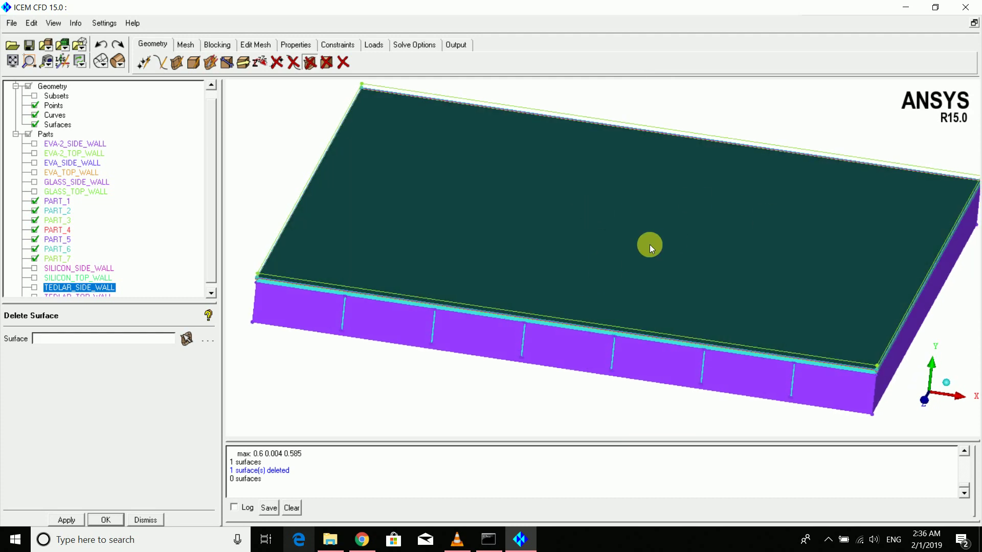
pyautogui.rightClick(49, 135)
pyautogui.click(76, 137)
pyautogui.doubleClick(56, 336)
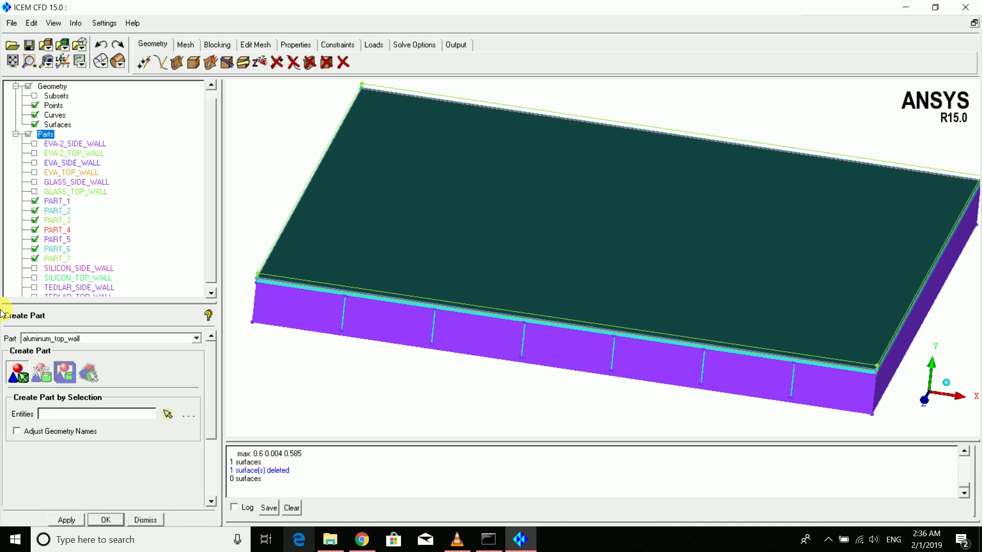
pyautogui.click(22, 367)
pyautogui.click(382, 236)
pyautogui.middleClick(384, 235)
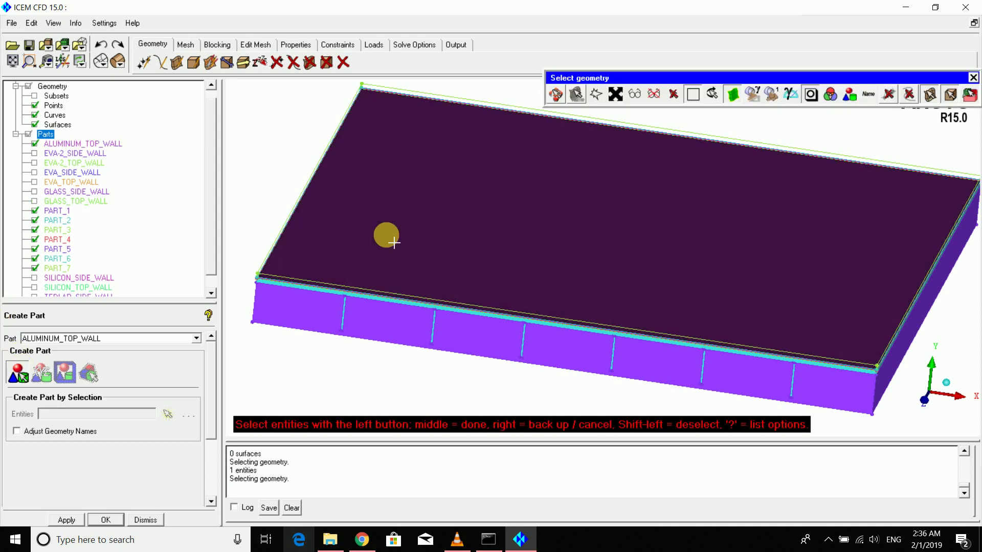
pyautogui.middleClick(386, 235)
pyautogui.moveTo(386, 235); pyautogui.dragTo(420, 194)
pyautogui.click(34, 144)
# Create a part named ALUMINUM_side_WALL from the four thin side surfaces of the uppermost visible layer and hide it
pyautogui.scroll(5, 444, 212)
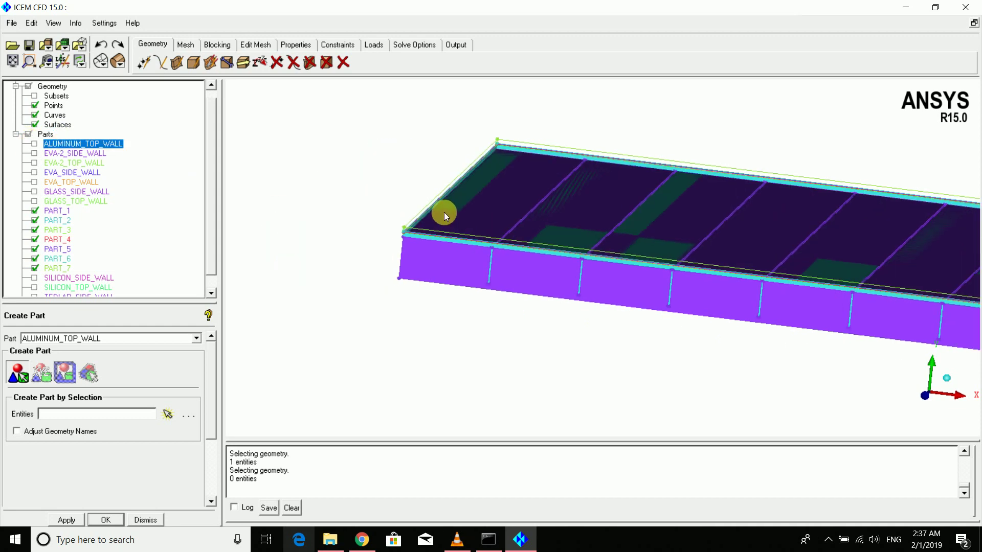
pyautogui.scroll(4, 492, 265)
pyautogui.moveTo(373, 250); pyautogui.dragTo(424, 235, button='middle')
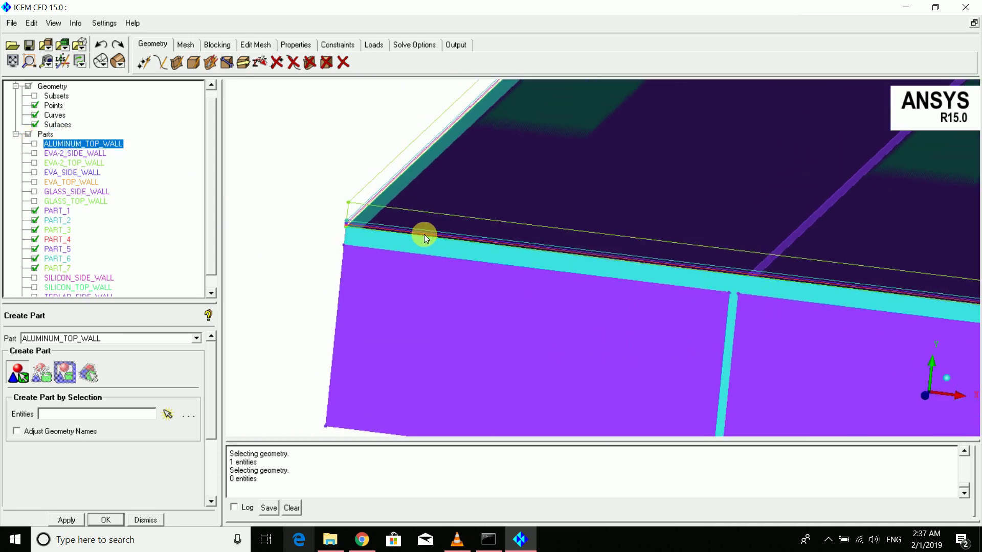
pyautogui.doubleClick(79, 341)
pyautogui.click(80, 341)
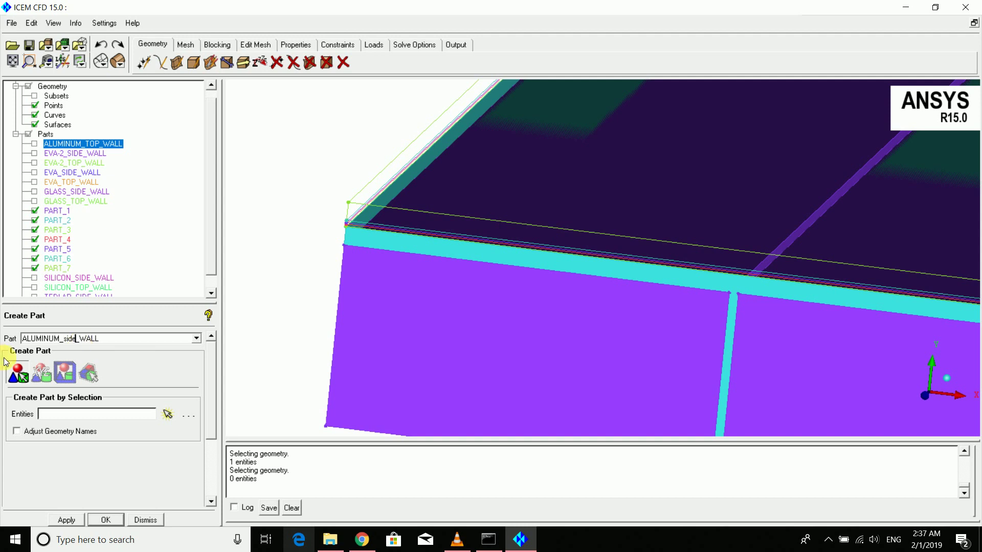
pyautogui.click(18, 374)
pyautogui.click(373, 246)
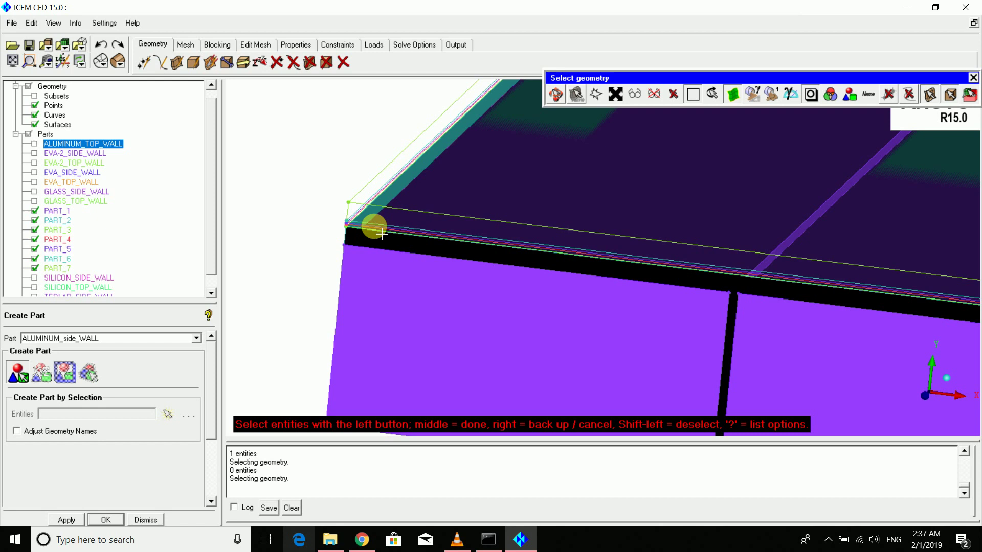
pyautogui.click(387, 206)
pyautogui.scroll(-3, 670, 224)
pyautogui.moveTo(670, 225); pyautogui.dragTo(584, 238)
pyautogui.middleClick(584, 238)
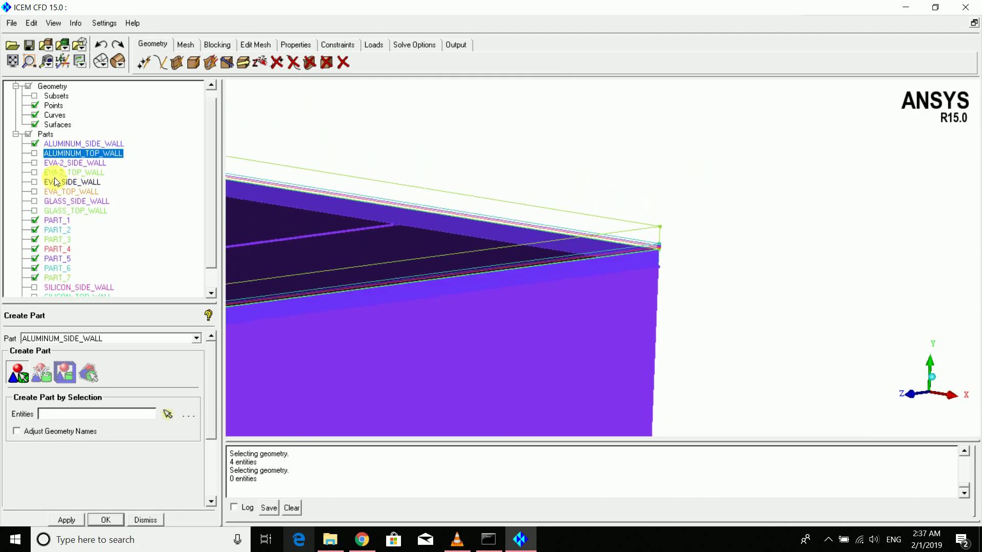
pyautogui.click(35, 144)
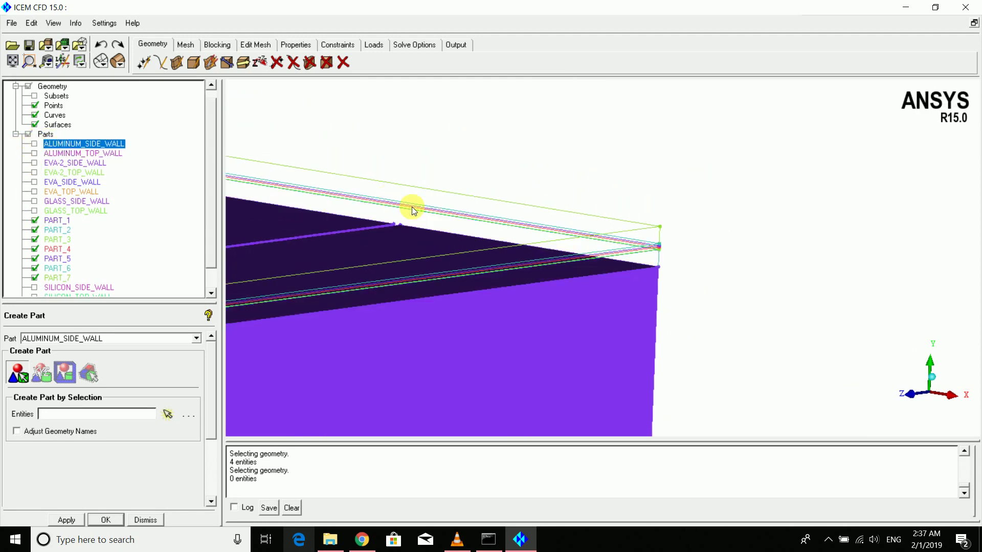
# Hide PART_1 to isolate the panel's finned layer
pyautogui.moveTo(410, 209); pyautogui.dragTo(512, 233)
pyautogui.moveTo(397, 294); pyautogui.dragTo(338, 262)
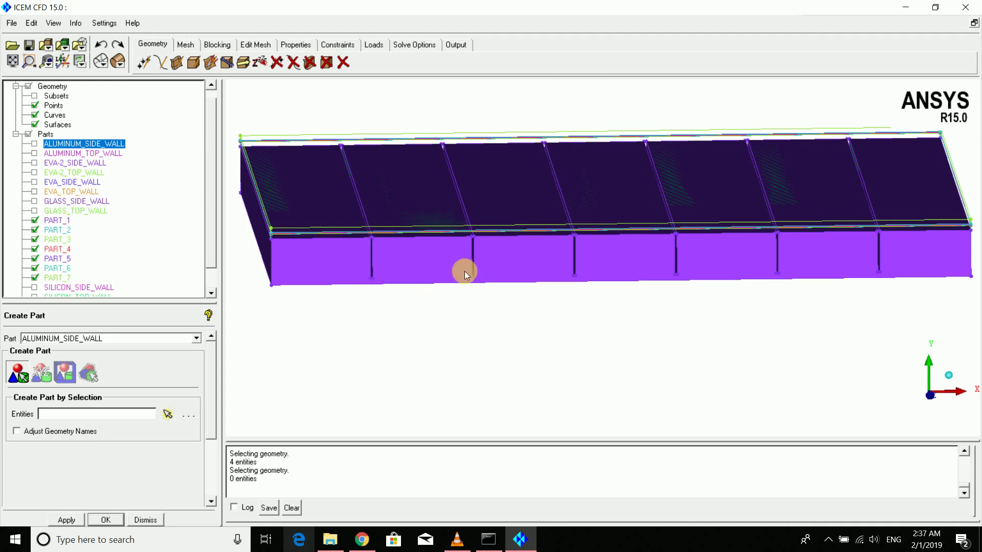
pyautogui.click(35, 221)
pyautogui.moveTo(376, 225); pyautogui.dragTo(388, 260)
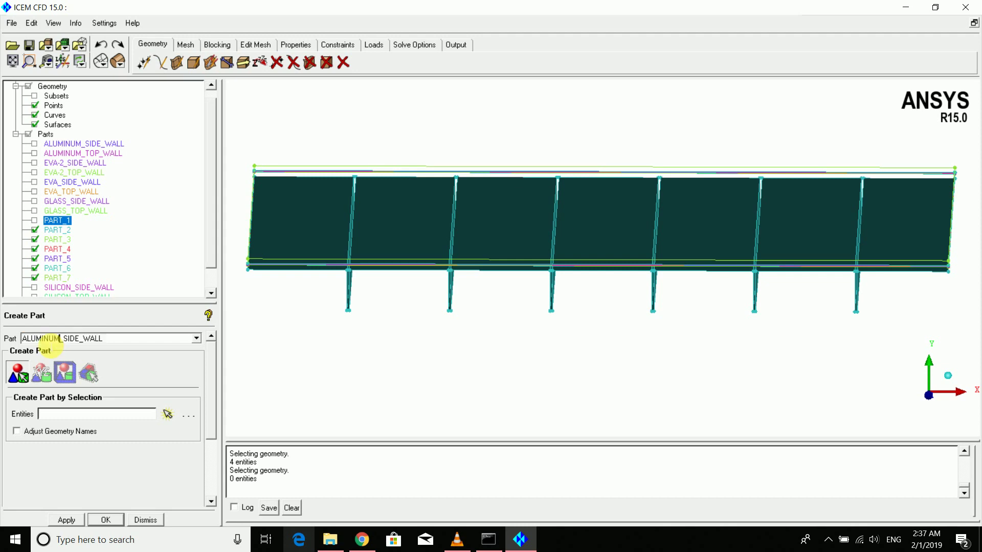
# Create a part named pcm_top_WALL from the seven large top surfaces between the fins and hide it
pyautogui.moveTo(60, 339); pyautogui.dragTo(3, 348)
pyautogui.write('pcm_top')
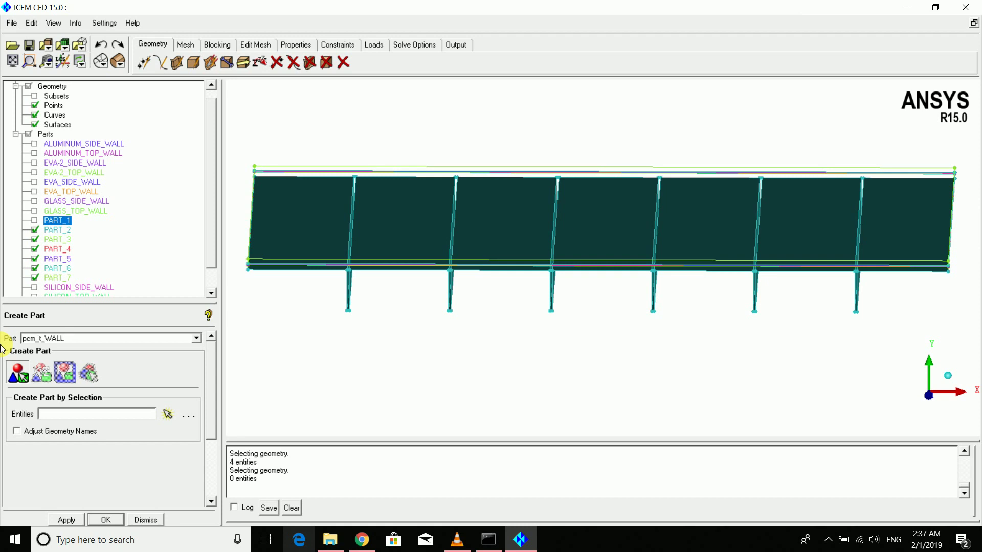
pyautogui.click(25, 377)
pyautogui.click(307, 226)
pyautogui.click(397, 219)
pyautogui.click(504, 218)
pyautogui.click(610, 218)
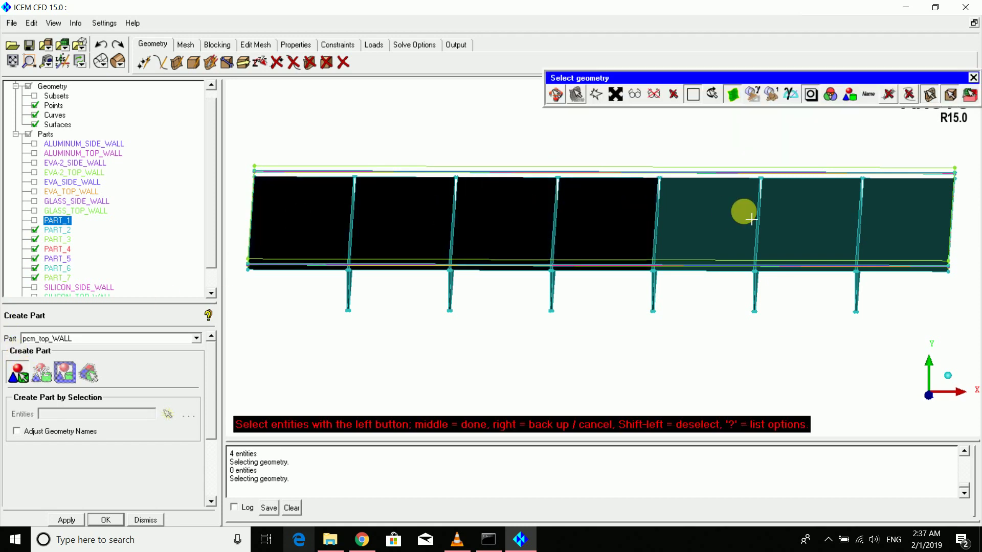
pyautogui.click(751, 220)
pyautogui.click(775, 209)
pyautogui.click(872, 209)
pyautogui.middleClick(872, 209)
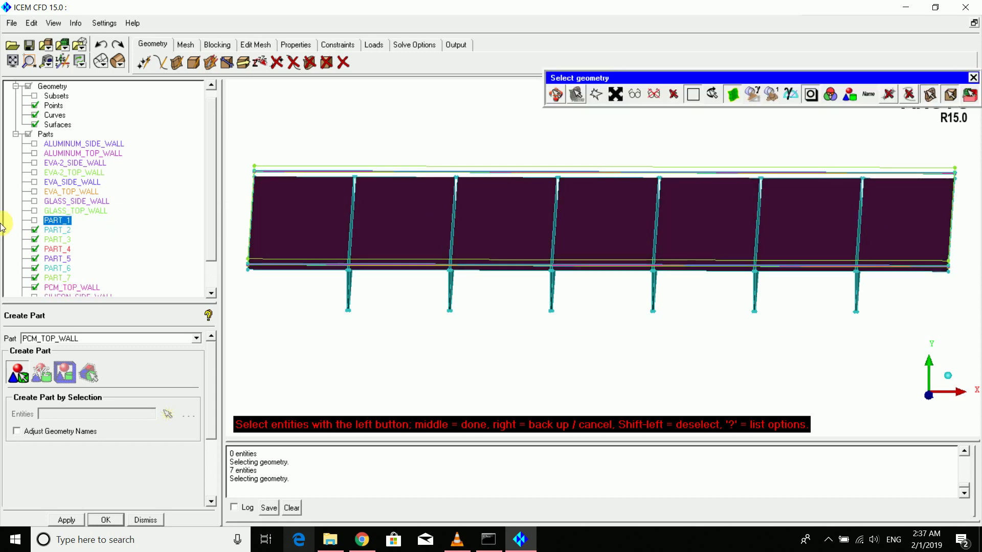
pyautogui.click(35, 287)
pyautogui.middleClick(424, 231)
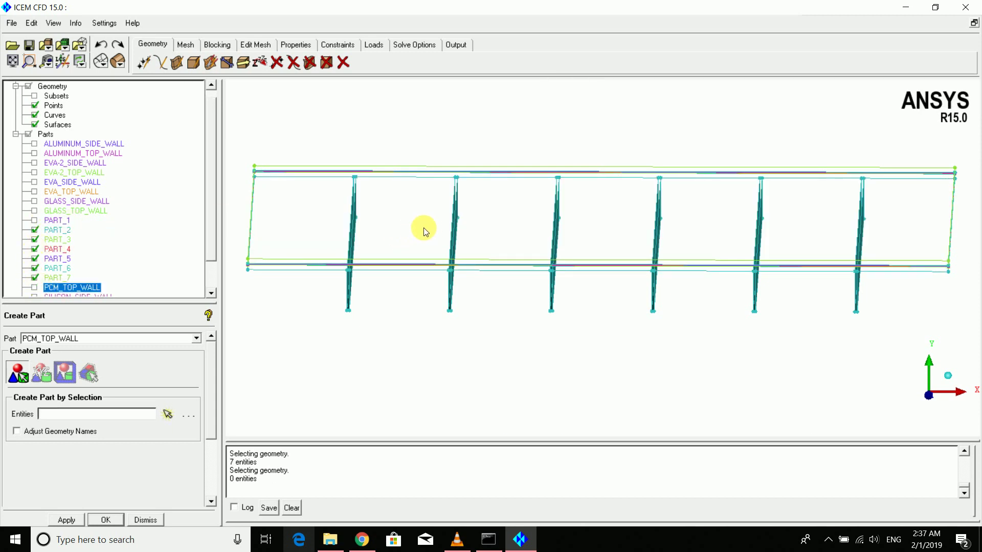
# Create a part named aluminum_fin from all surfaces of the six fins and hide it
pyautogui.moveTo(423, 231); pyautogui.dragTo(2, 302)
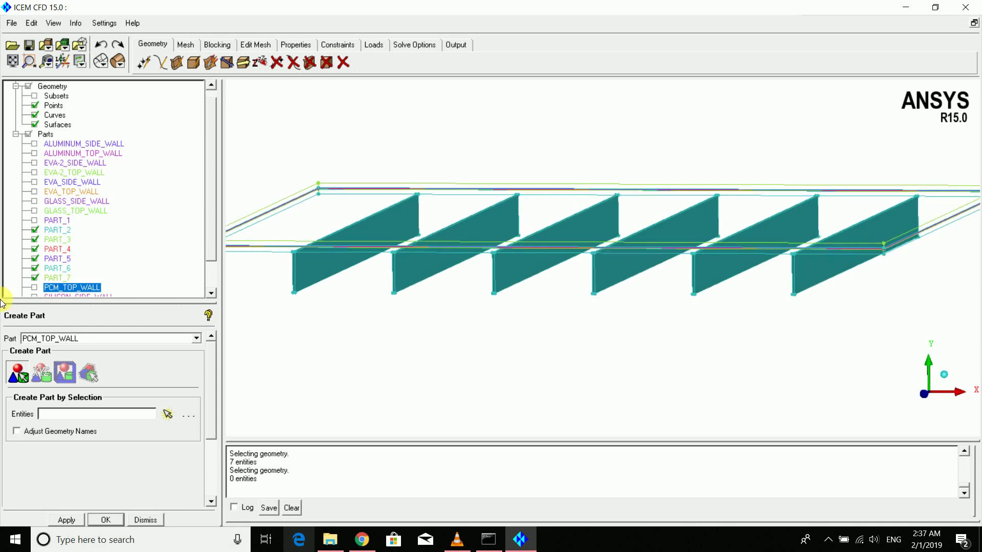
pyautogui.doubleClick(76, 338)
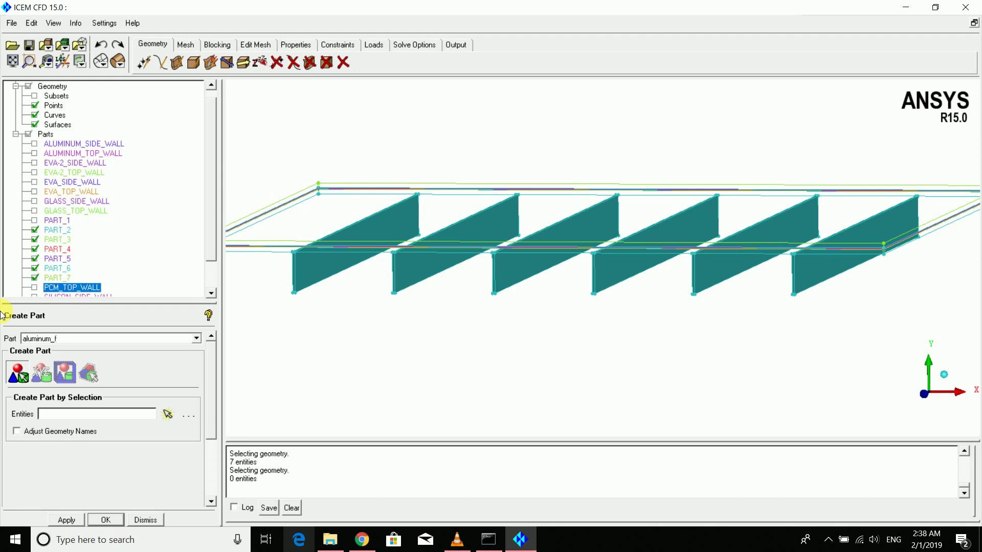
pyautogui.click(22, 375)
pyautogui.moveTo(228, 141); pyautogui.dragTo(955, 317)
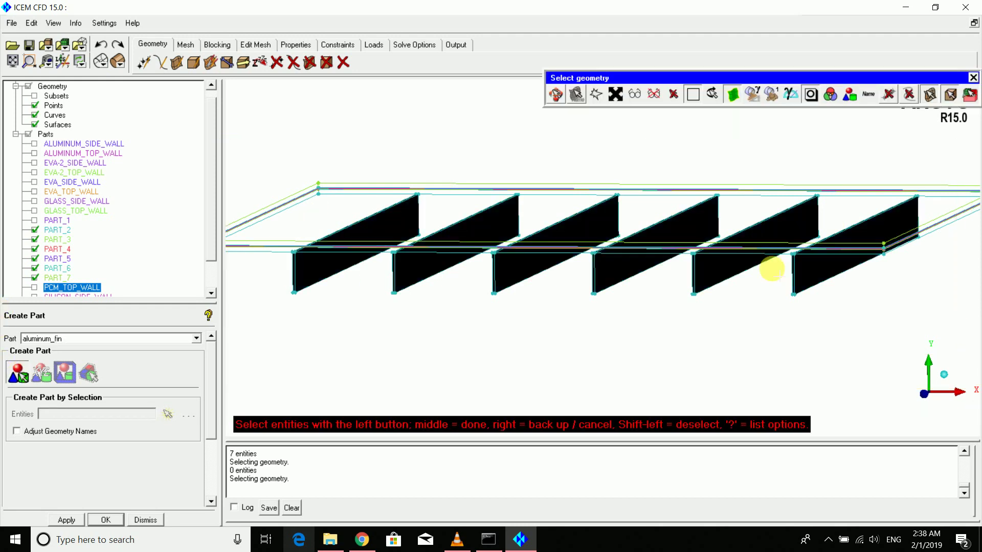
pyautogui.middleClick(772, 270)
pyautogui.moveTo(772, 268); pyautogui.dragTo(615, 313)
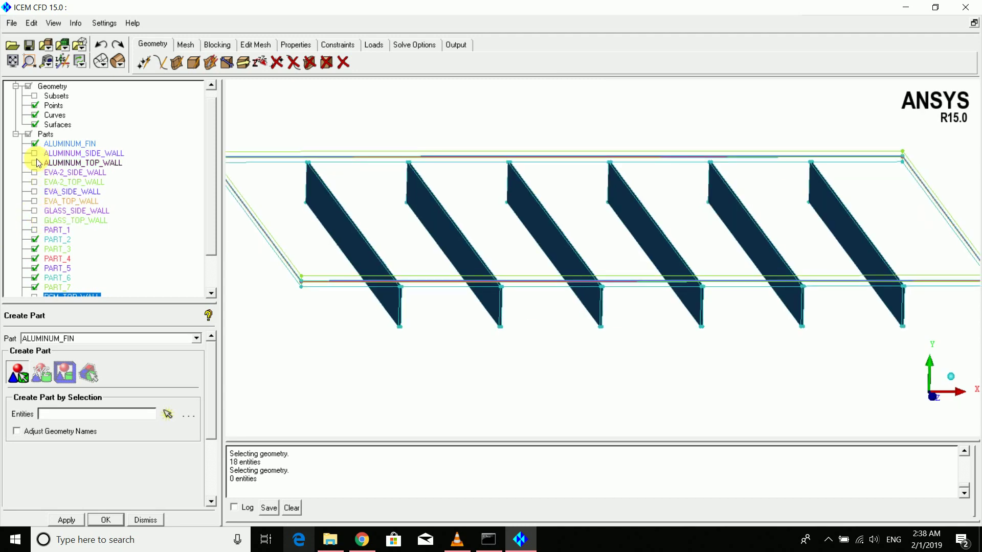
pyautogui.click(35, 144)
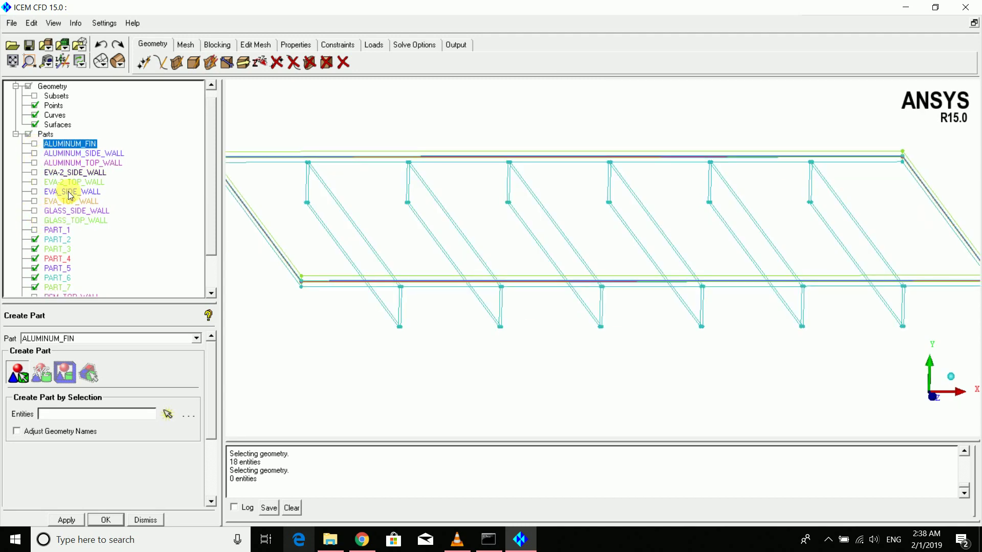
# Show PART_1 again and delete its seven overlapping top surfaces between the fin slots
pyautogui.click(35, 229)
pyautogui.moveTo(521, 244); pyautogui.dragTo(585, 218, button='middle')
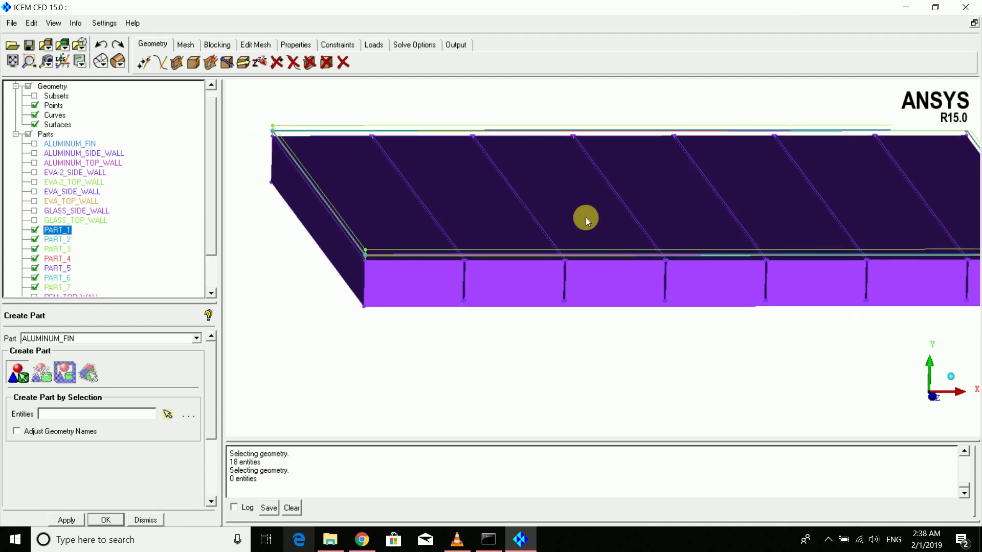
pyautogui.moveTo(584, 217); pyautogui.dragTo(487, 198)
pyautogui.click(311, 63)
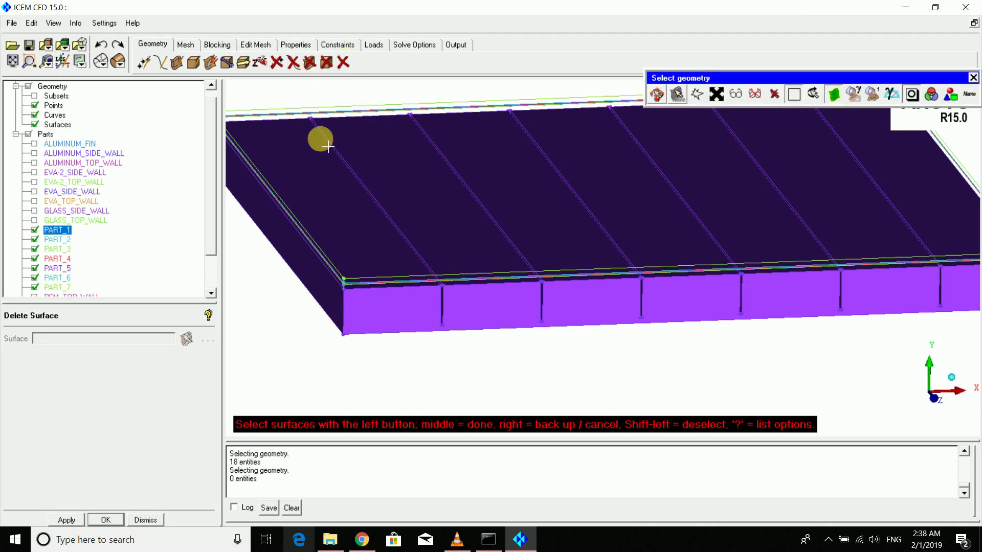
pyautogui.click(334, 187)
pyautogui.click(388, 177)
pyautogui.click(507, 171)
pyautogui.click(621, 177)
pyautogui.click(723, 164)
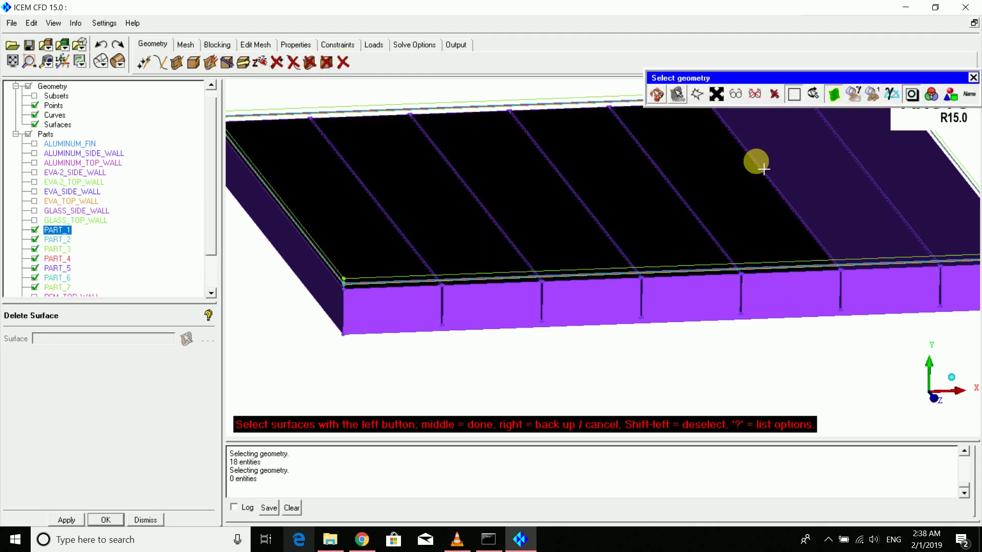
pyautogui.click(815, 158)
pyautogui.click(879, 157)
pyautogui.middleClick(879, 157)
# Delete the six exposed long vertical surfaces on the near faces of PART_1's fin slots
pyautogui.click(774, 186)
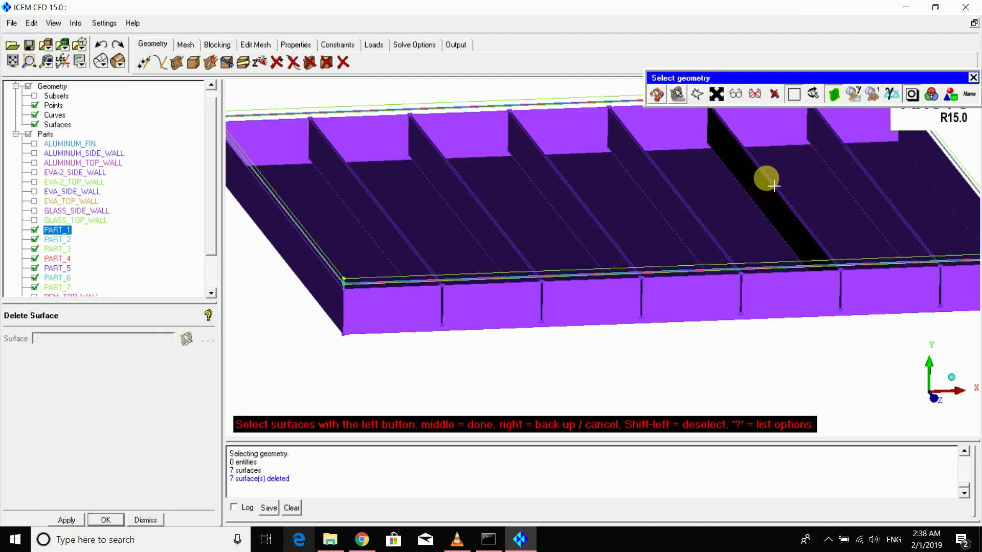
pyautogui.click(832, 160)
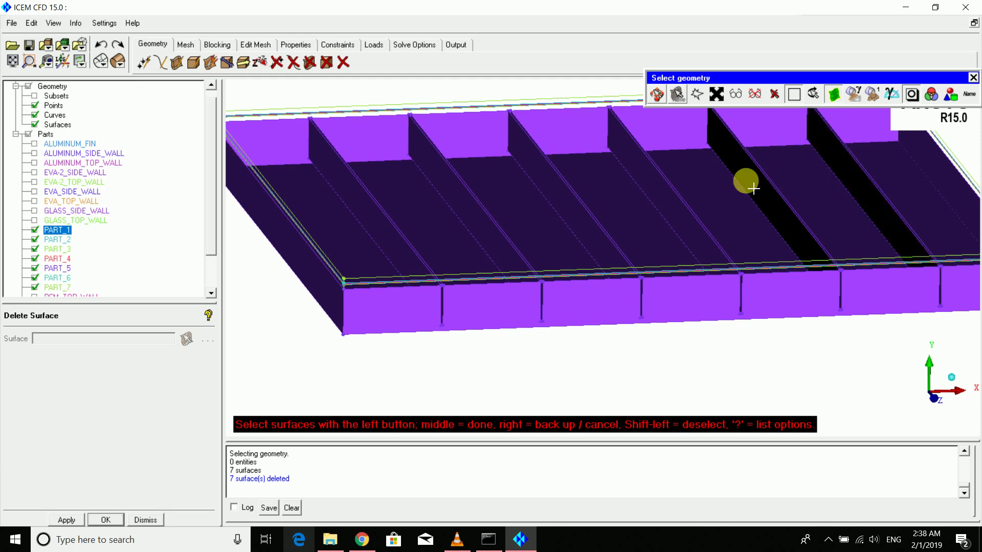
pyautogui.click(653, 190)
pyautogui.click(579, 204)
pyautogui.click(468, 209)
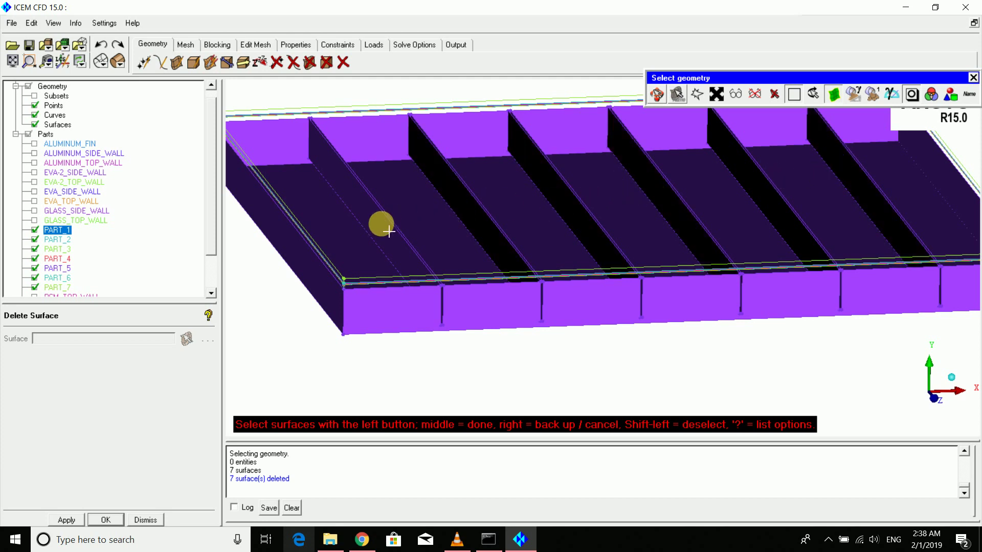
pyautogui.click(390, 225)
pyautogui.middleClick(393, 228)
# Delete the six remaining long vertical surfaces on the opposite faces of PART_1's fin slots
pyautogui.click(391, 217)
pyautogui.click(477, 201)
pyautogui.click(573, 189)
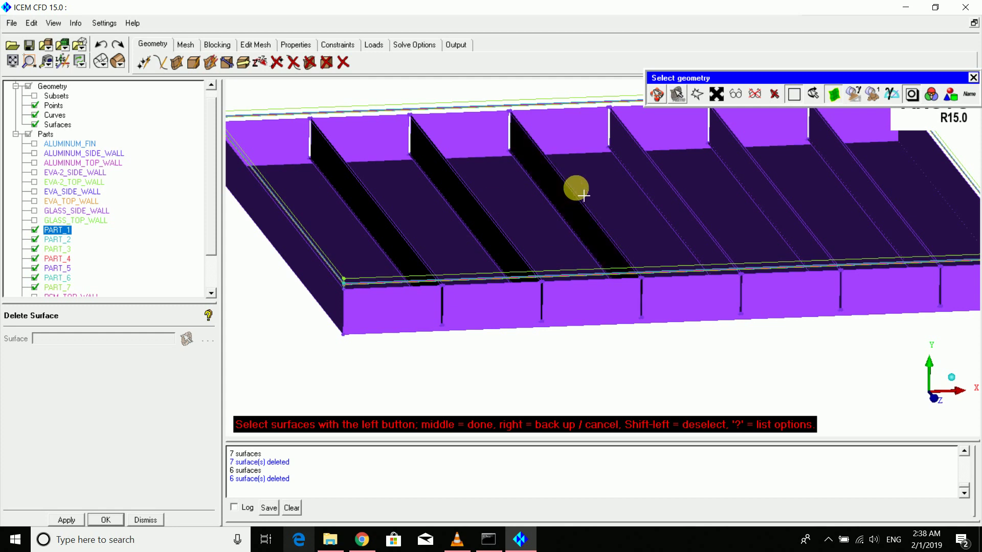
pyautogui.click(643, 178)
pyautogui.click(807, 169)
pyautogui.click(857, 168)
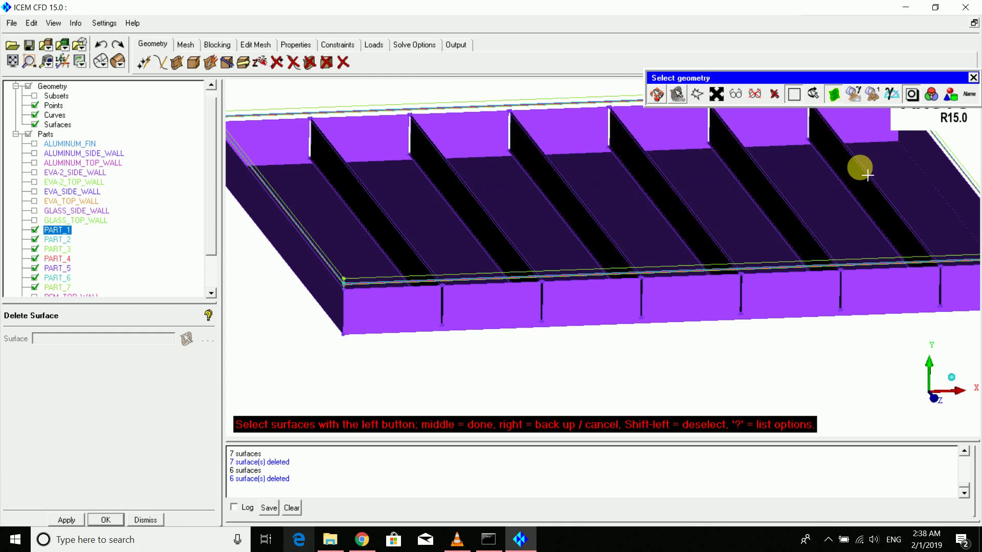
pyautogui.middleClick(860, 167)
# Create a part named pcm_side_wall from the four outer side surfaces of the open PCM box
pyautogui.moveTo(859, 168); pyautogui.dragTo(697, 256)
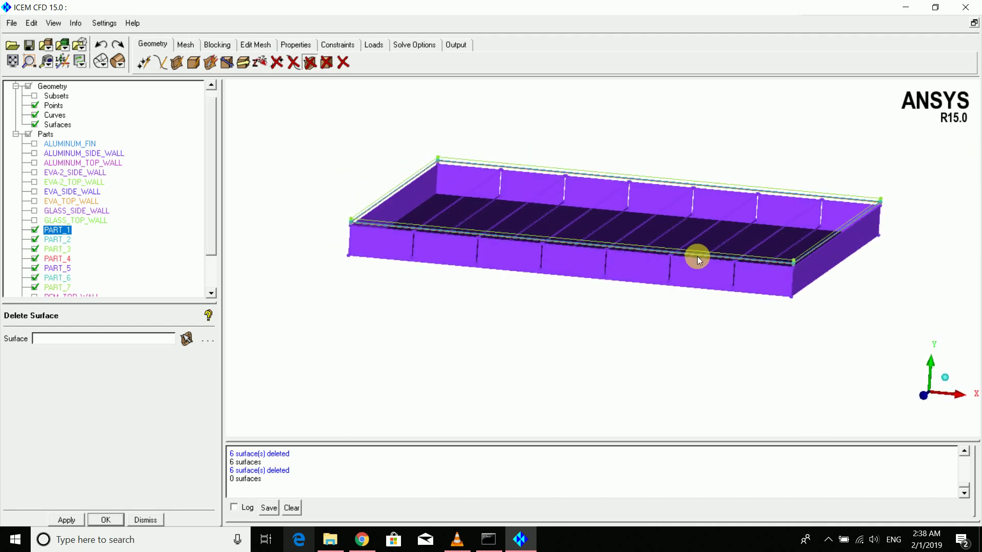
pyautogui.rightClick(48, 137)
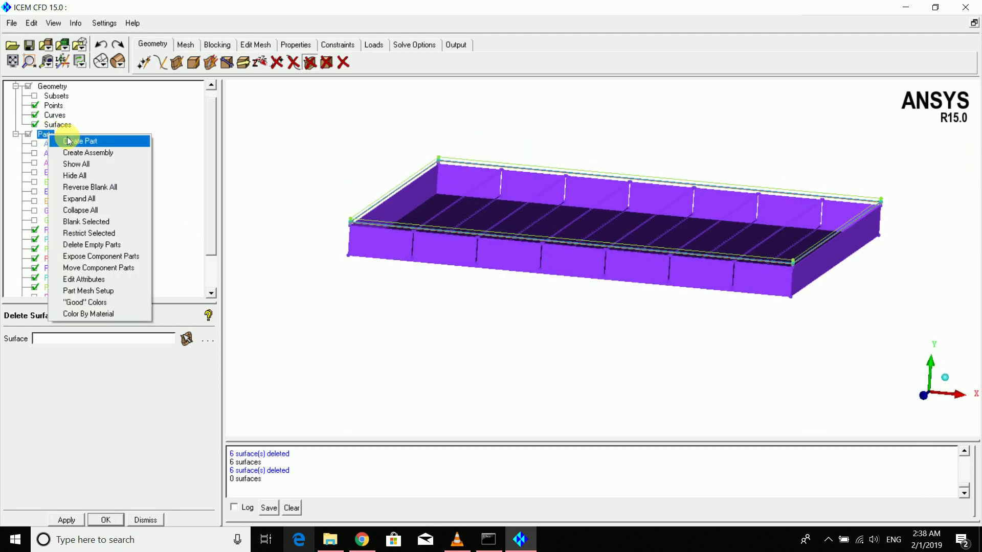
pyautogui.click(61, 143)
pyautogui.moveTo(58, 342); pyautogui.dragTo(2, 340)
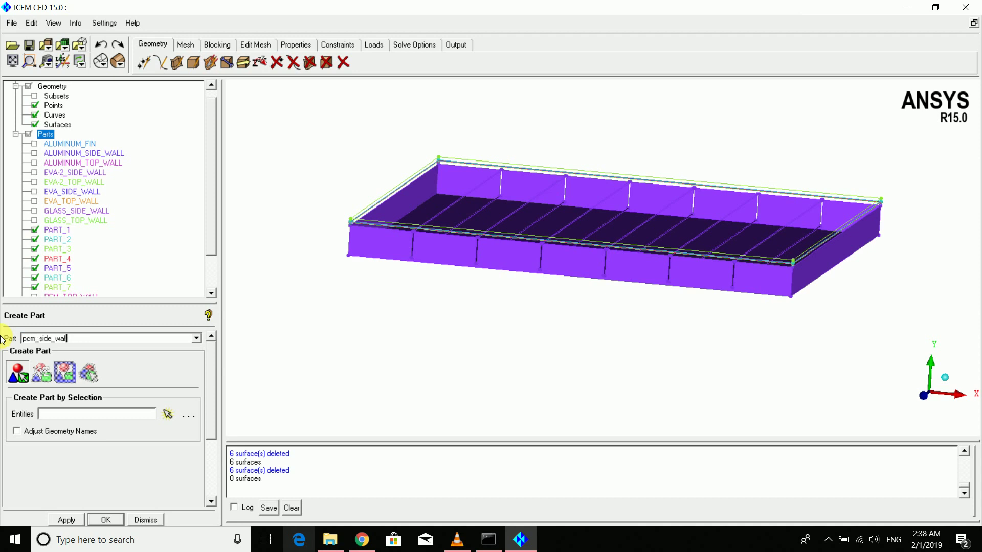
pyautogui.click(16, 375)
pyautogui.click(381, 249)
pyautogui.click(394, 207)
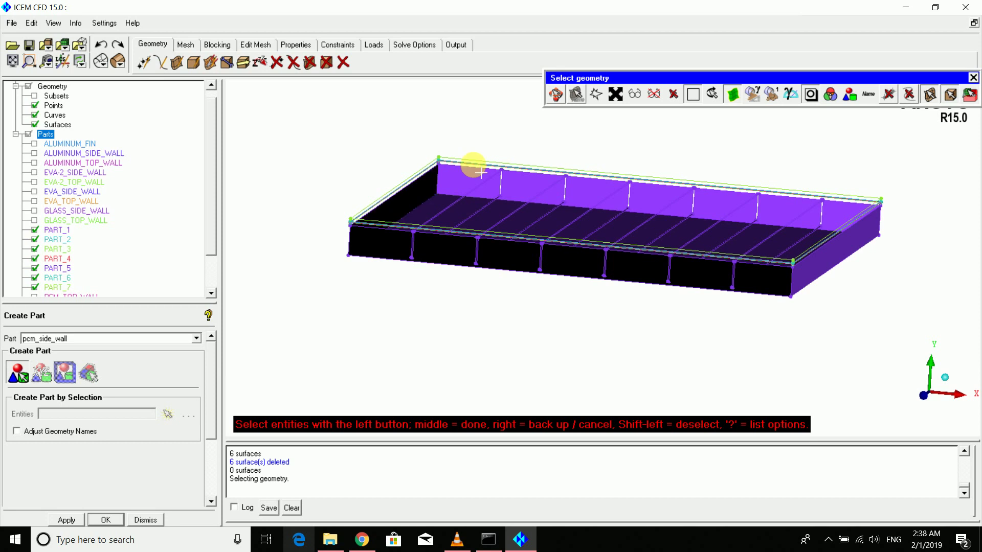
pyautogui.click(509, 184)
pyautogui.click(846, 244)
pyautogui.middleClick(847, 246)
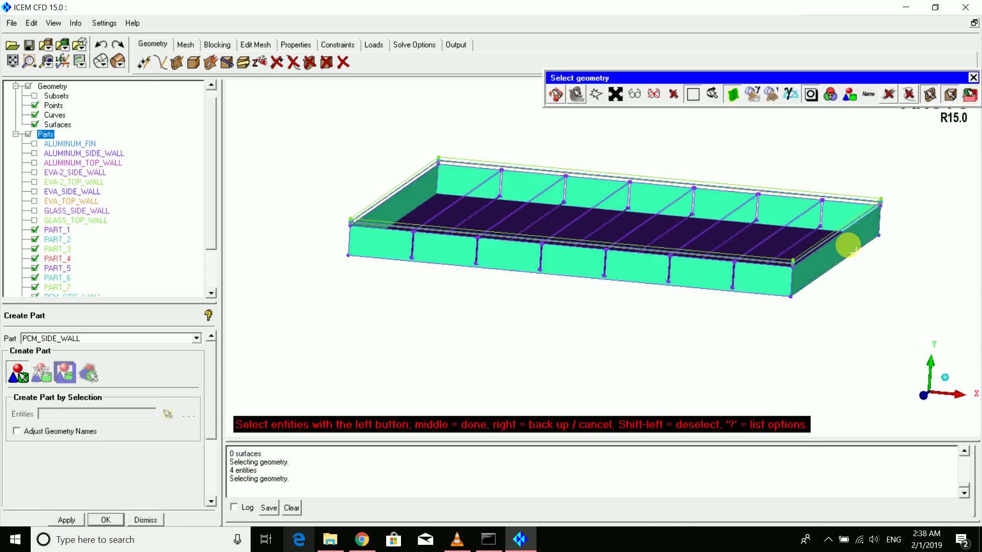
pyautogui.middleClick(523, 265)
# Create a part named PCM_bottom_WALL from the large floor surface of the open PCM box
pyautogui.moveTo(524, 264); pyautogui.dragTo(351, 237)
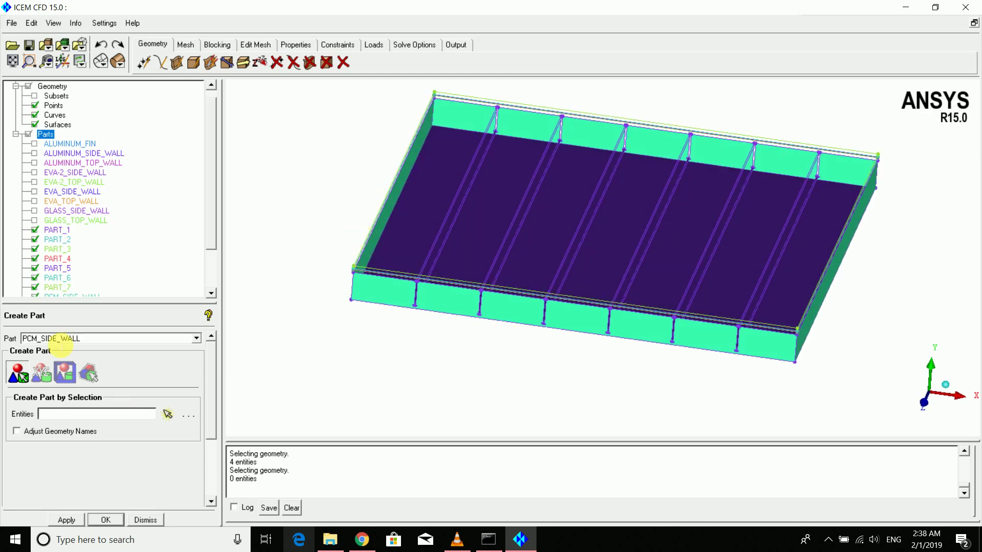
pyautogui.doubleClick(59, 339)
pyautogui.click(57, 339)
pyautogui.write('bottom')
pyautogui.click(64, 372)
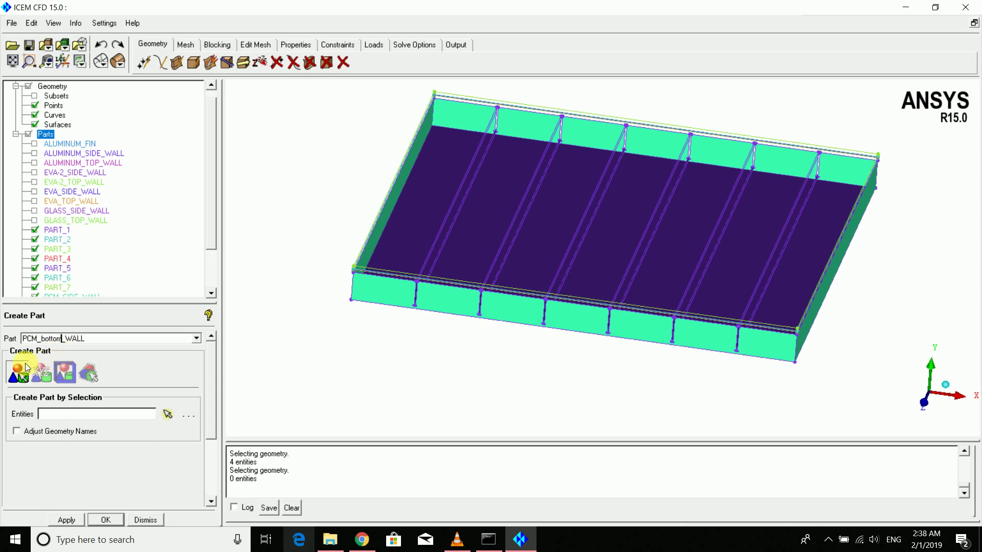
pyautogui.click(423, 202)
pyautogui.middleClick(423, 202)
pyautogui.middleClick(416, 193)
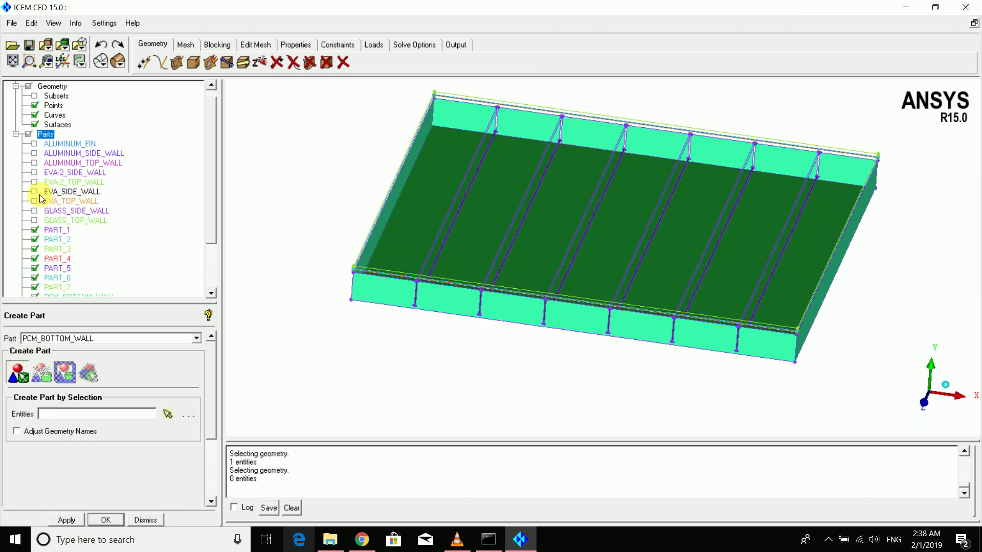
# Hide the PCM_SIDE_WALL and PCM_BOTTOM_WALL parts
pyautogui.moveTo(213, 177); pyautogui.dragTo(48, 263)
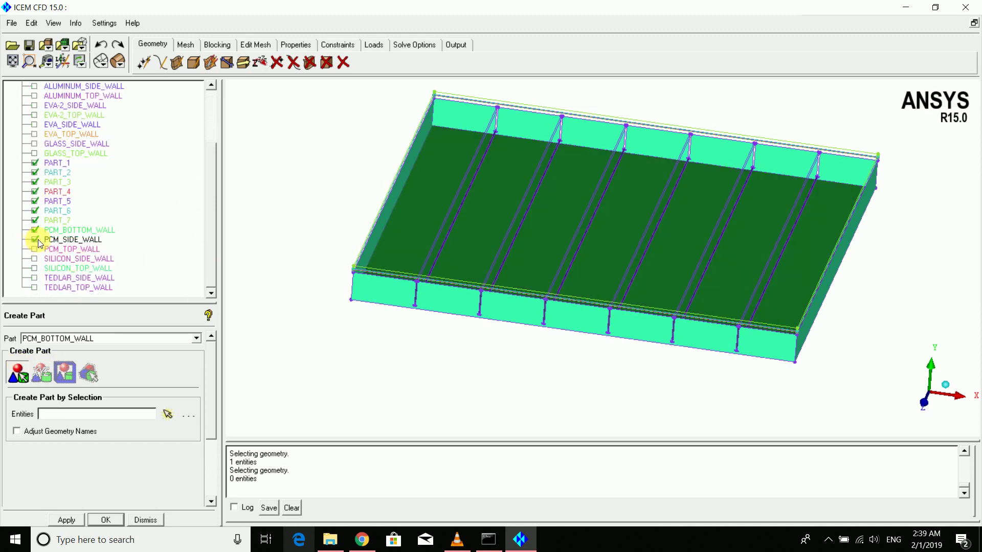
pyautogui.click(35, 239)
pyautogui.click(35, 230)
pyautogui.moveTo(545, 191); pyautogui.dragTo(470, 178)
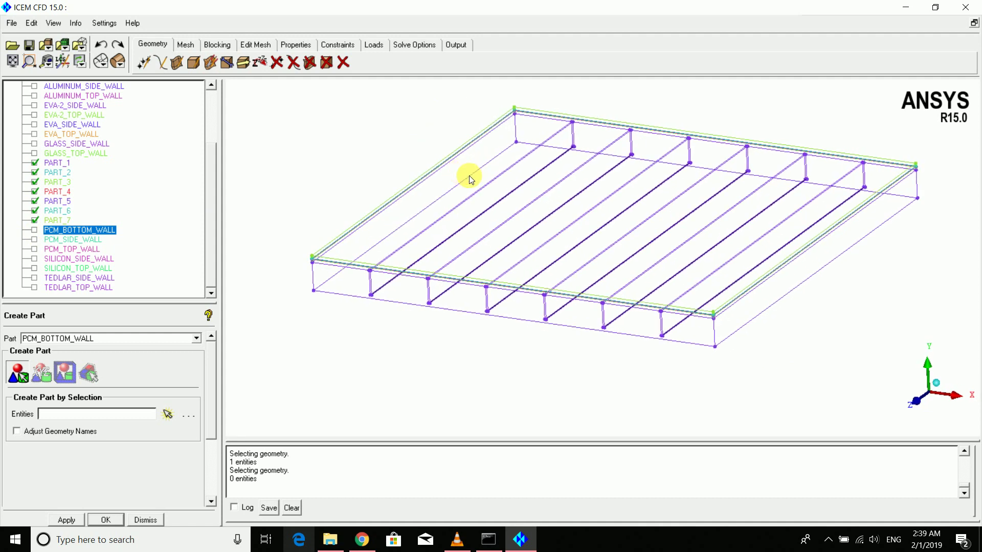
# Delete all surfaces remaining in the visible PART_1 to PART_7 by box-selecting the whole model
pyautogui.moveTo(645, 236); pyautogui.dragTo(729, 282)
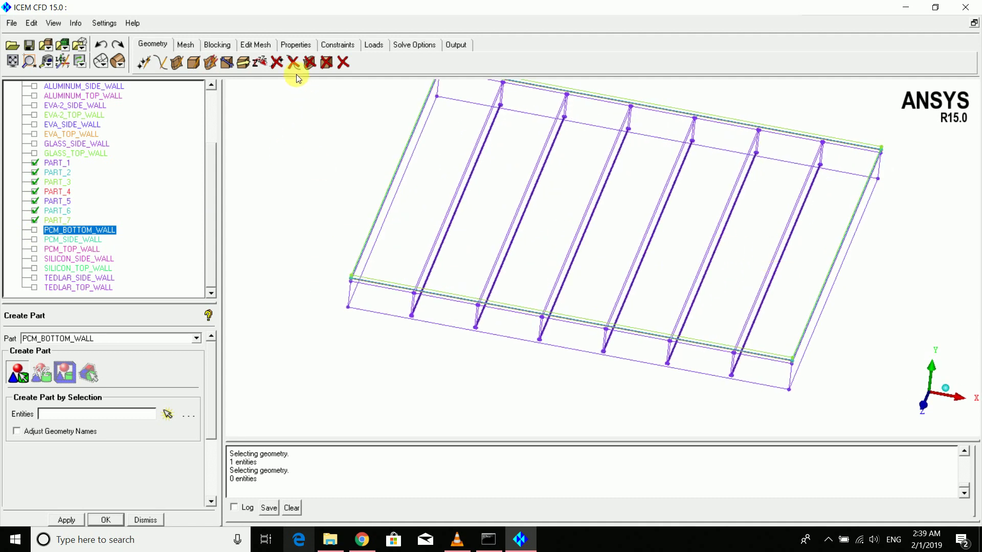
pyautogui.click(309, 63)
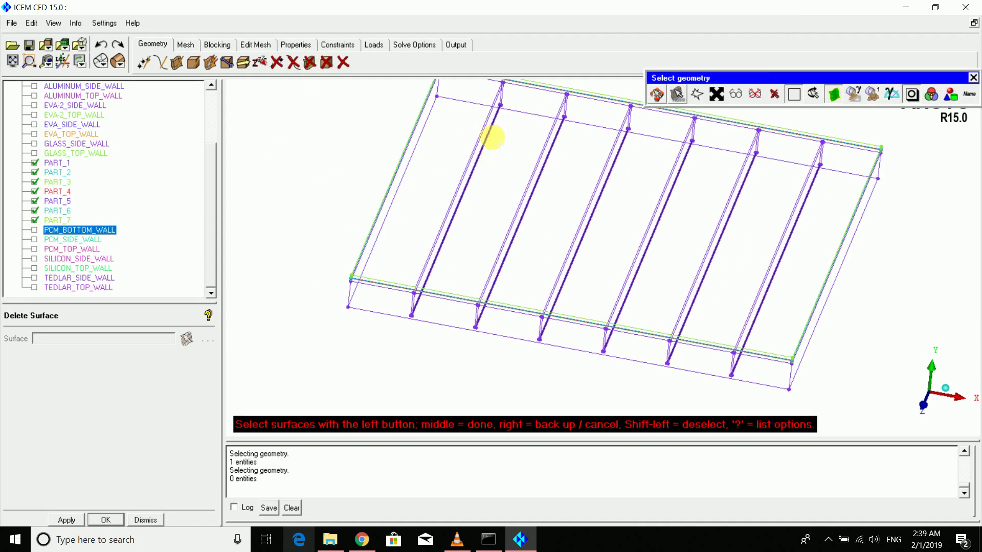
pyautogui.scroll(-2, 498, 126)
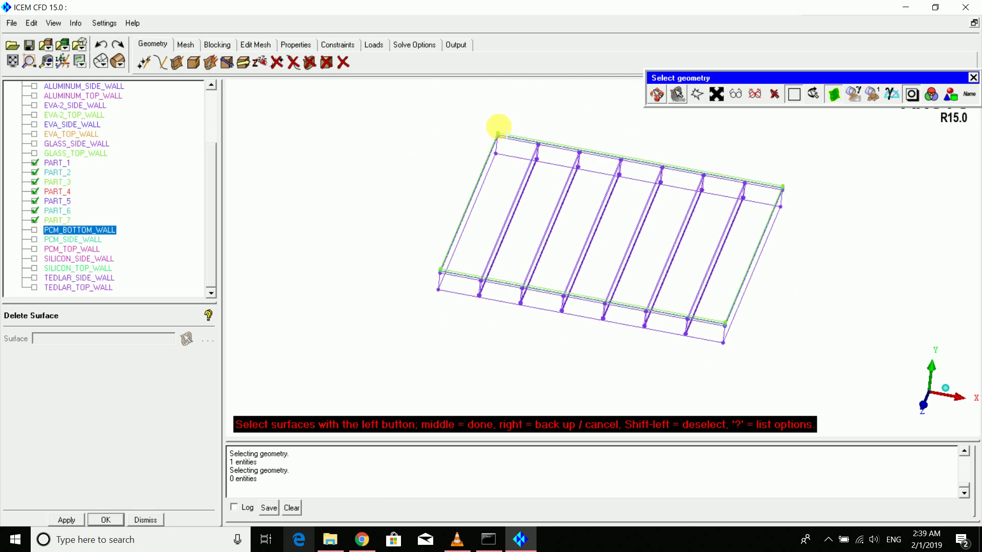
pyautogui.moveTo(434, 106); pyautogui.dragTo(863, 407)
pyautogui.middleClick(785, 244)
pyautogui.middleClick(784, 244)
pyautogui.moveTo(670, 265); pyautogui.dragTo(219, 168)
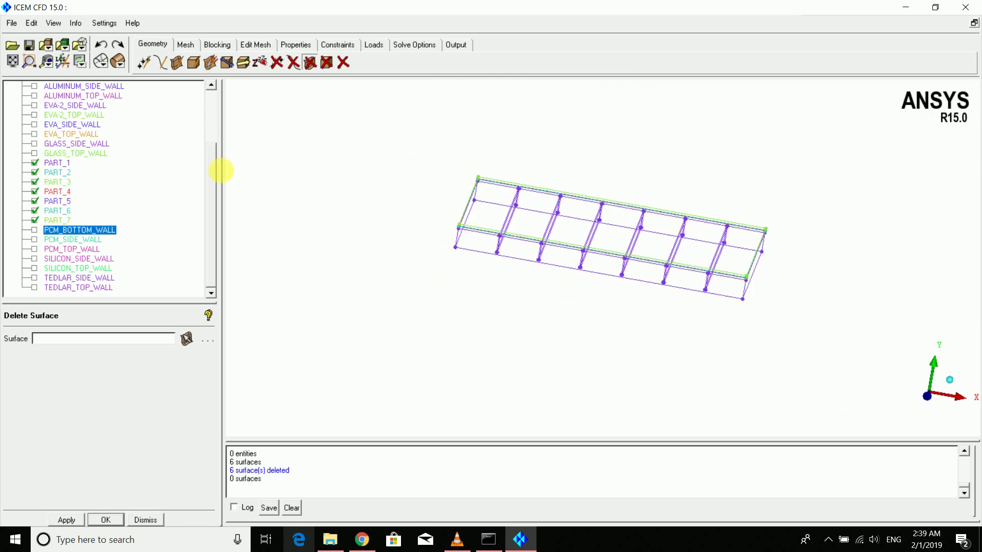
# Examine what geometry is left in PART_1 to PART_4 by hiding them one after another and showing them again
pyautogui.click(35, 163)
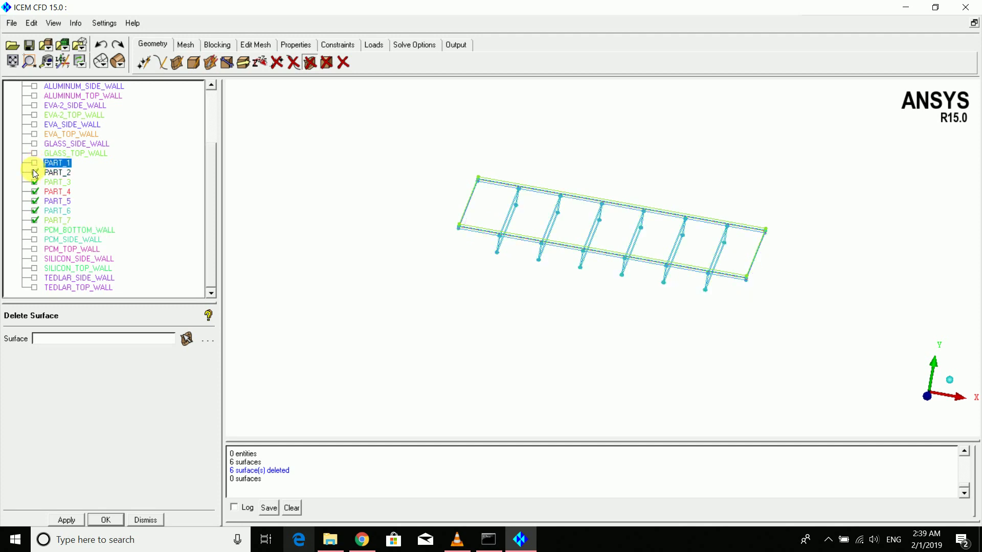
pyautogui.click(34, 172)
pyautogui.click(35, 182)
pyautogui.click(34, 191)
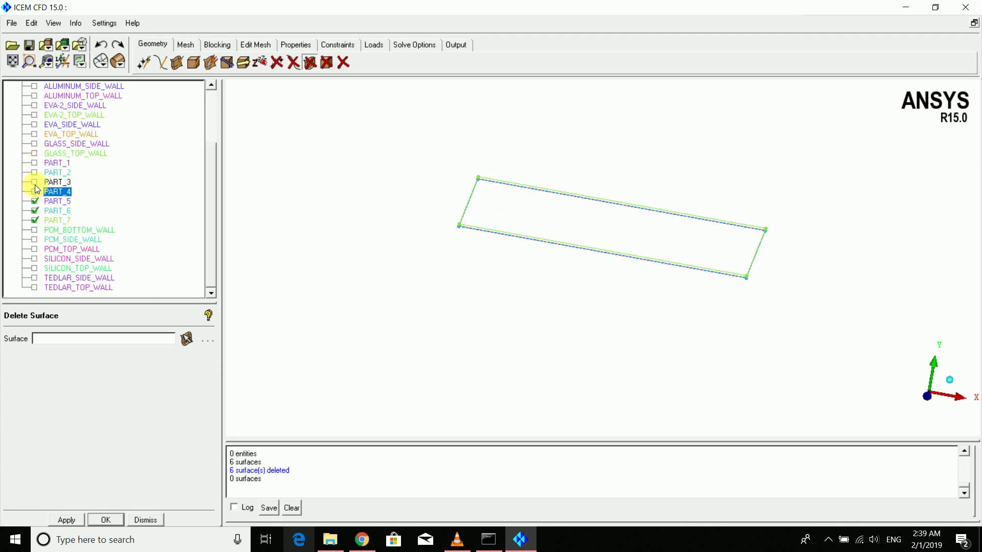
pyautogui.click(35, 182)
pyautogui.click(35, 172)
pyautogui.click(35, 162)
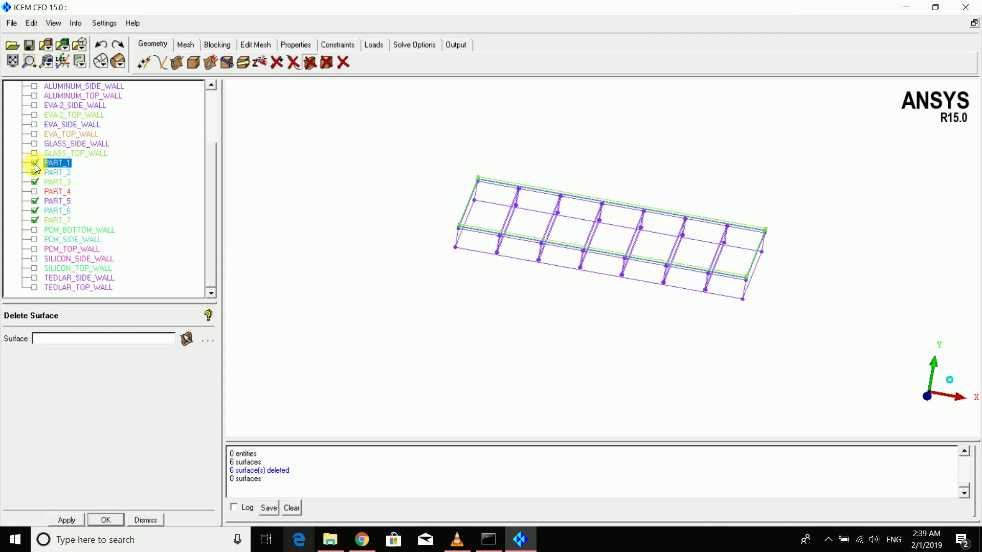
pyautogui.click(35, 191)
pyautogui.moveTo(333, 202); pyautogui.dragTo(347, 185)
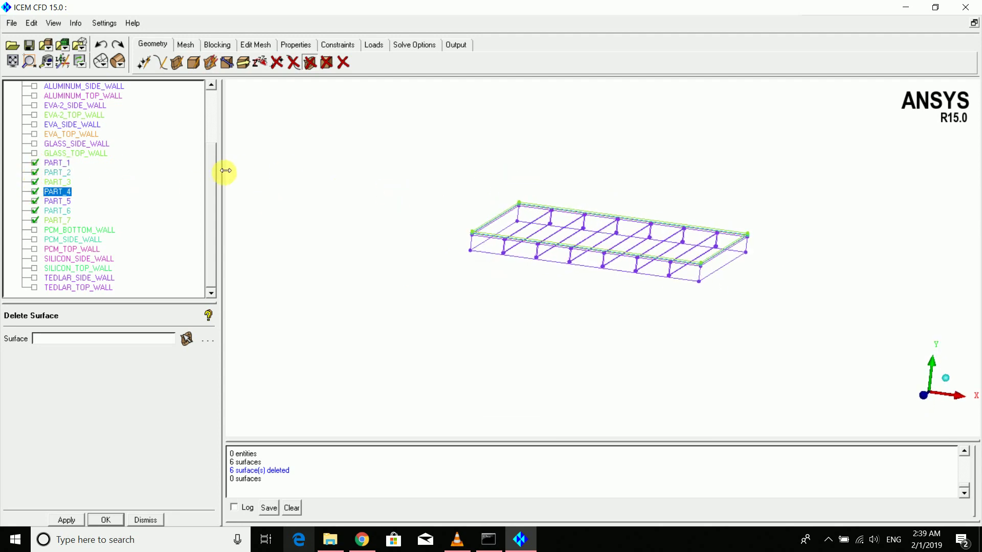
# Create a part named curve from all visible points and curves, excluding surfaces from the selection
pyautogui.scroll(2, 214, 145)
pyautogui.scroll(2, 215, 136)
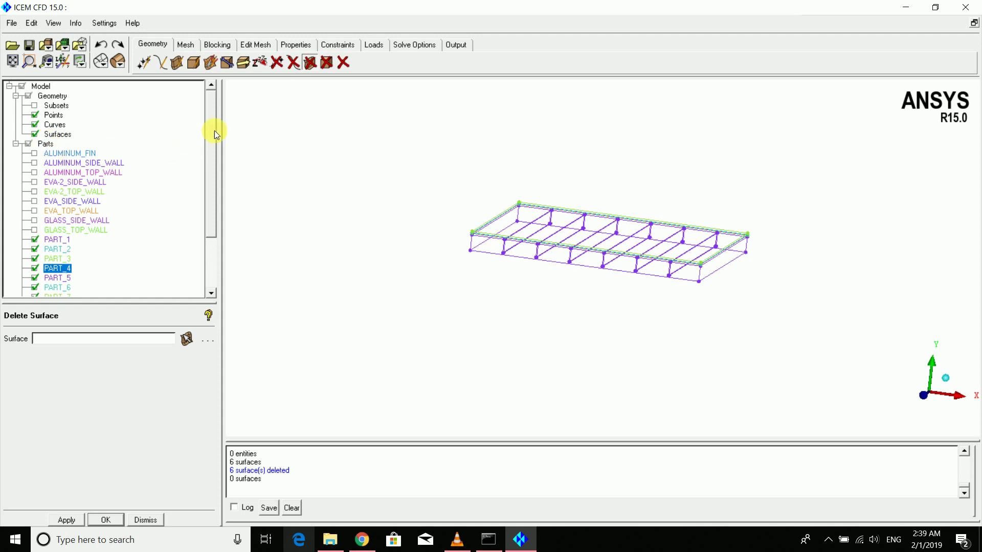
pyautogui.rightClick(50, 143)
pyautogui.click(63, 149)
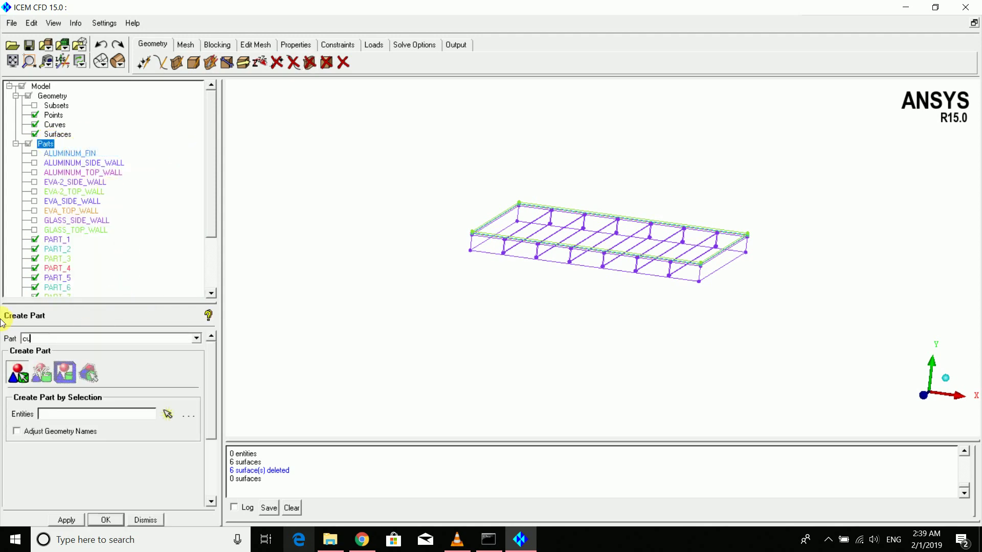
pyautogui.write('curve')
pyautogui.click(19, 381)
pyautogui.click(900, 95)
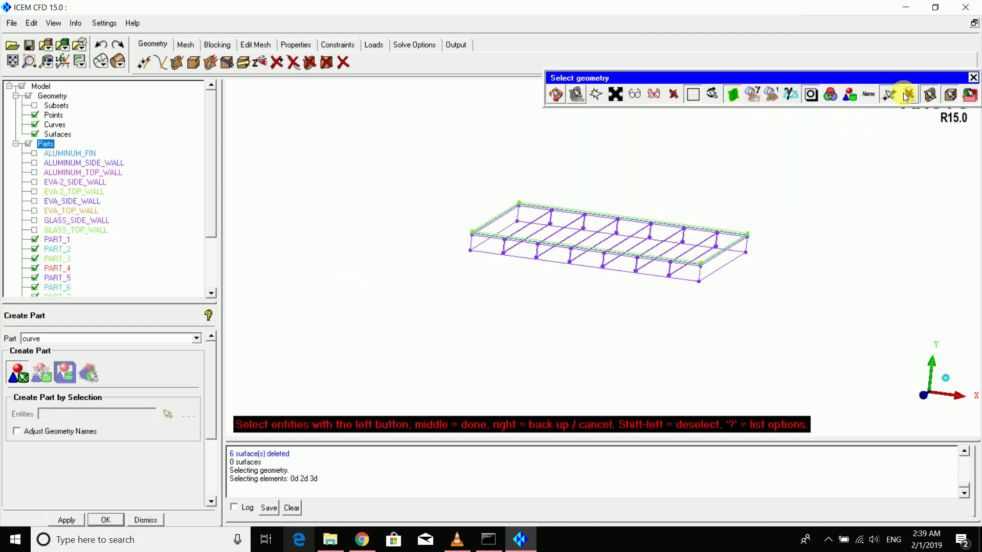
pyautogui.click(908, 94)
pyautogui.click(928, 94)
pyautogui.moveTo(962, 427); pyautogui.dragTo(967, 431)
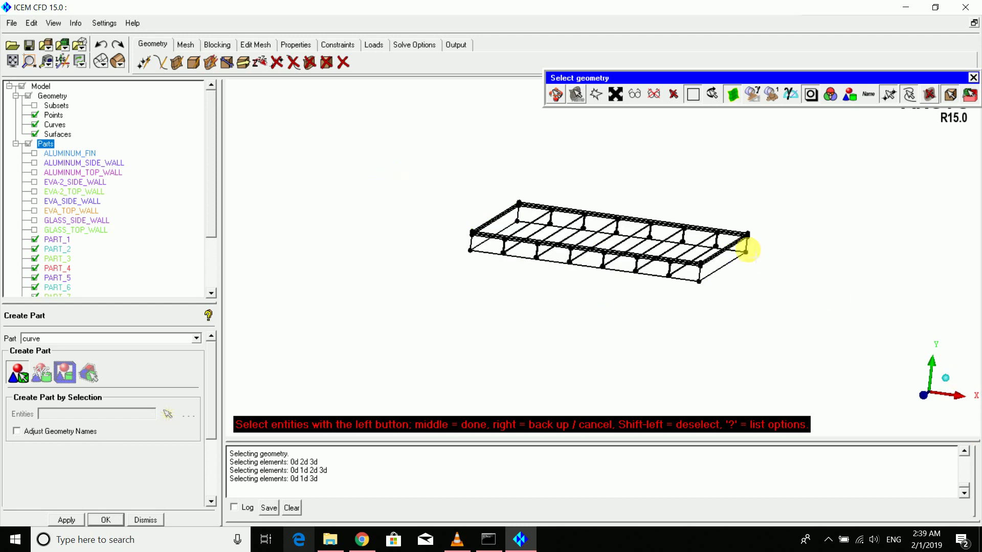
pyautogui.middleClick(705, 271)
pyautogui.middleClick(742, 277)
pyautogui.moveTo(626, 269); pyautogui.dragTo(619, 288)
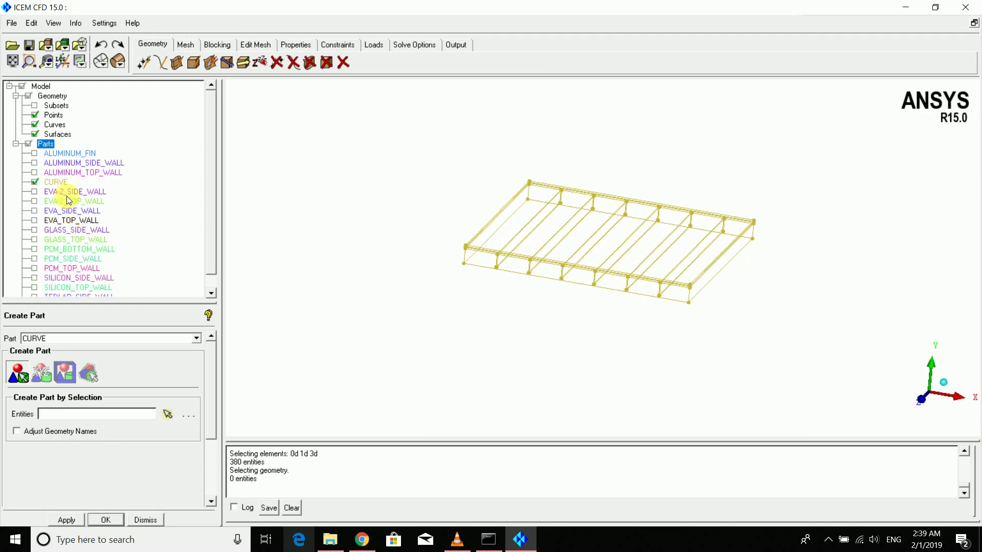
# Show all parts of the model together and close the part creation tool
pyautogui.moveTo(216, 135); pyautogui.dragTo(215, 157)
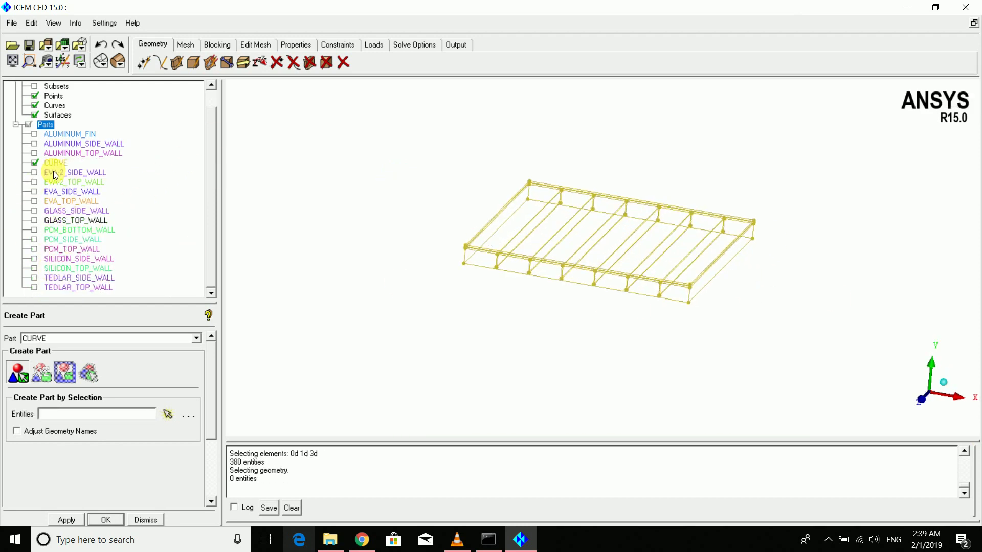
pyautogui.click(28, 125)
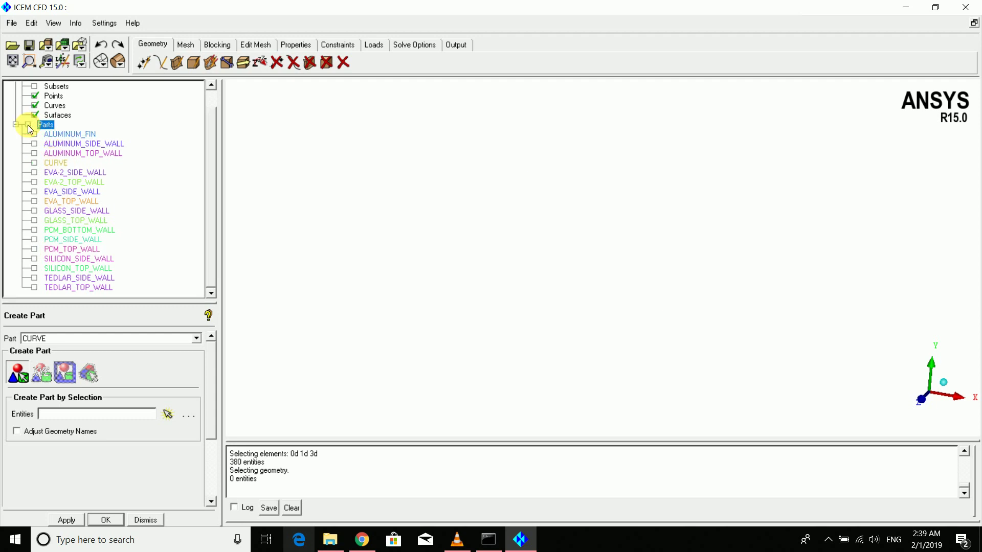
pyautogui.click(29, 125)
pyautogui.moveTo(499, 208)
pyautogui.mouseDown()
pyautogui.moveTo(504, 292)
pyautogui.moveTo(772, 240)
pyautogui.moveTo(676, 191)
pyautogui.moveTo(460, 191)
pyautogui.mouseUp()
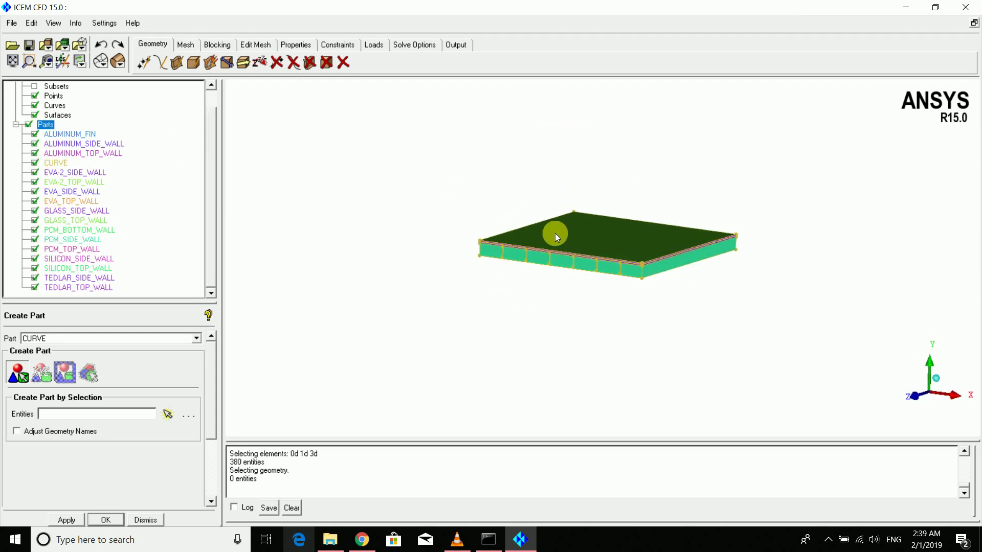
pyautogui.scroll(5, 555, 234)
pyautogui.moveTo(556, 241); pyautogui.dragTo(431, 155, button='middle')
pyautogui.moveTo(431, 155); pyautogui.dragTo(423, 207)
pyautogui.moveTo(423, 207); pyautogui.dragTo(491, 252, button='middle')
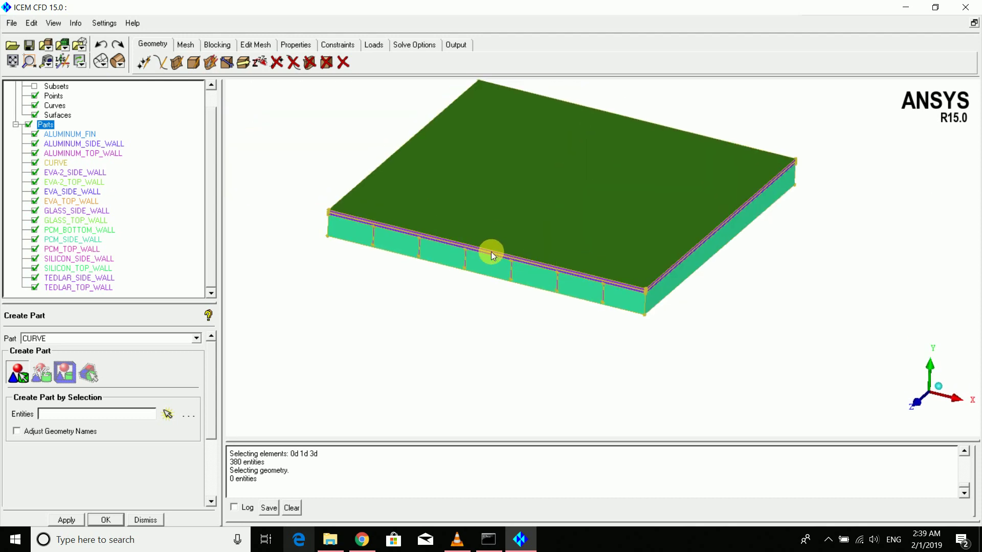
pyautogui.moveTo(493, 255); pyautogui.dragTo(373, 296)
pyautogui.click(134, 520)
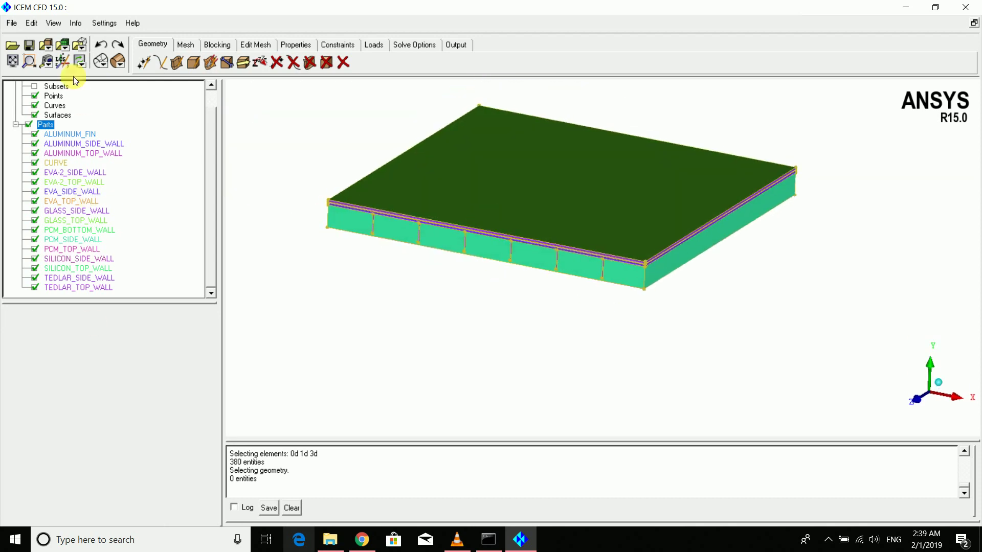
# Save the project as project1 in D:\pv pcm\test\new pcm design change\video, overwriting the existing file
pyautogui.click(29, 45)
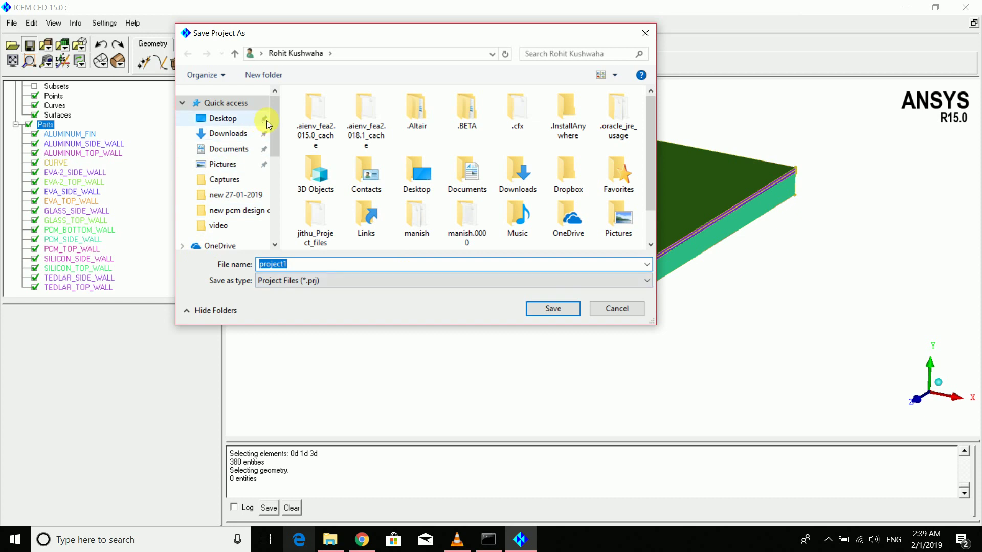
pyautogui.moveTo(274, 116); pyautogui.dragTo(278, 154)
pyautogui.scroll(-3, 261, 194)
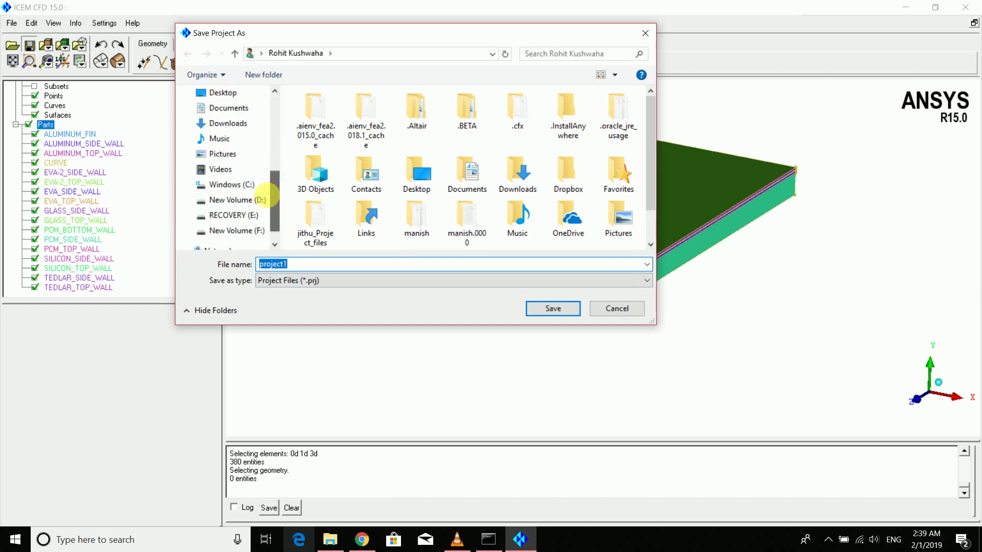
pyautogui.click(240, 199)
pyautogui.scroll(-5, 358, 202)
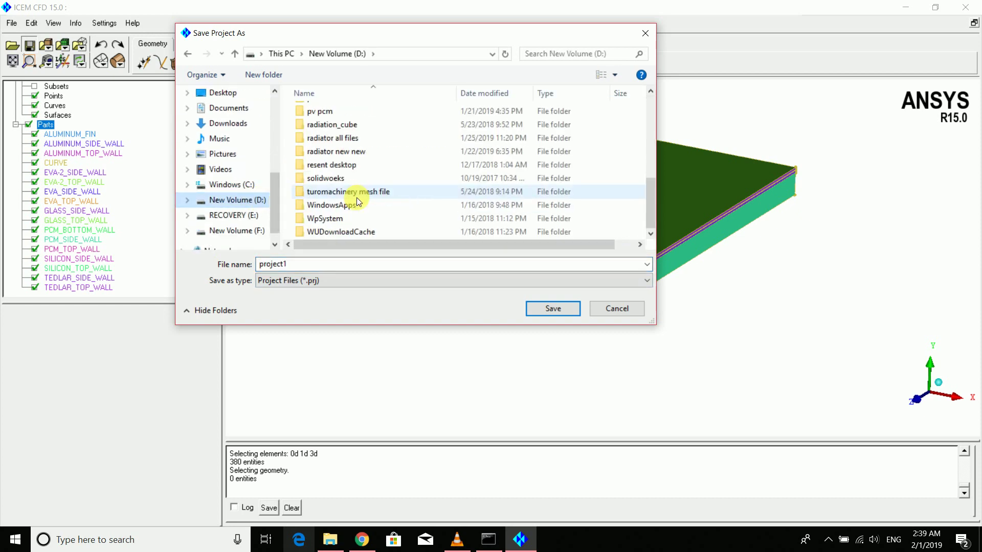
pyautogui.doubleClick(318, 111)
pyautogui.click(321, 125)
pyautogui.doubleClick(321, 125)
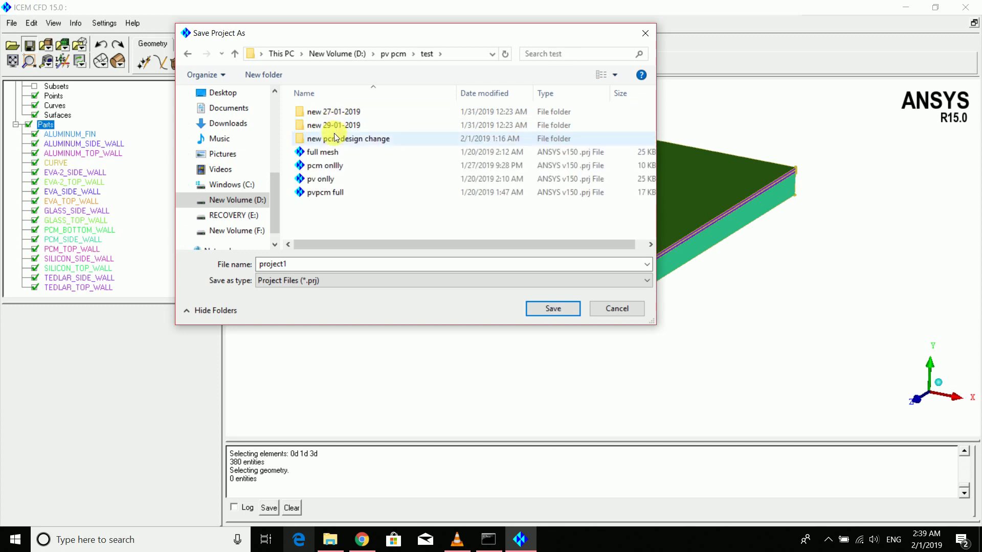
pyautogui.doubleClick(331, 138)
pyautogui.doubleClick(333, 113)
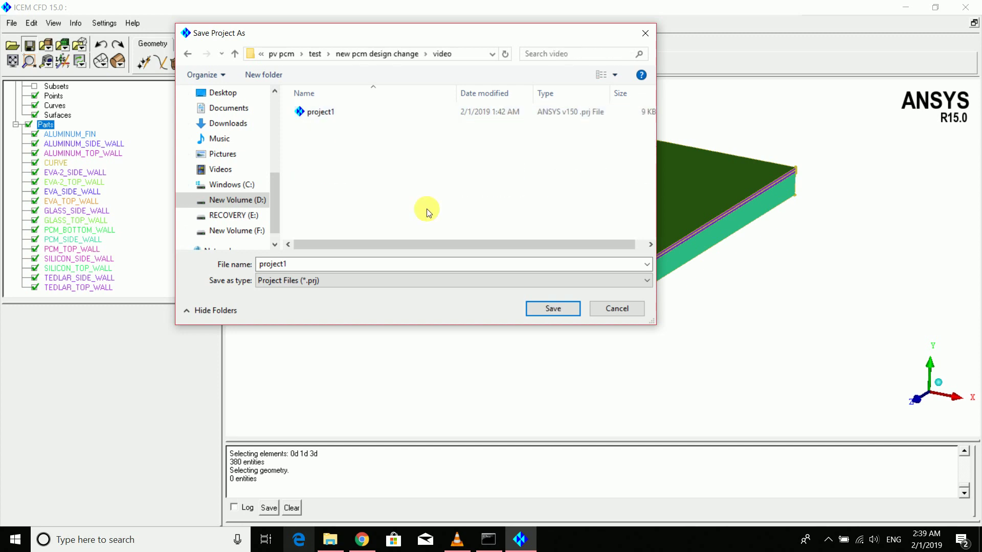
pyautogui.click(338, 112)
pyautogui.click(543, 299)
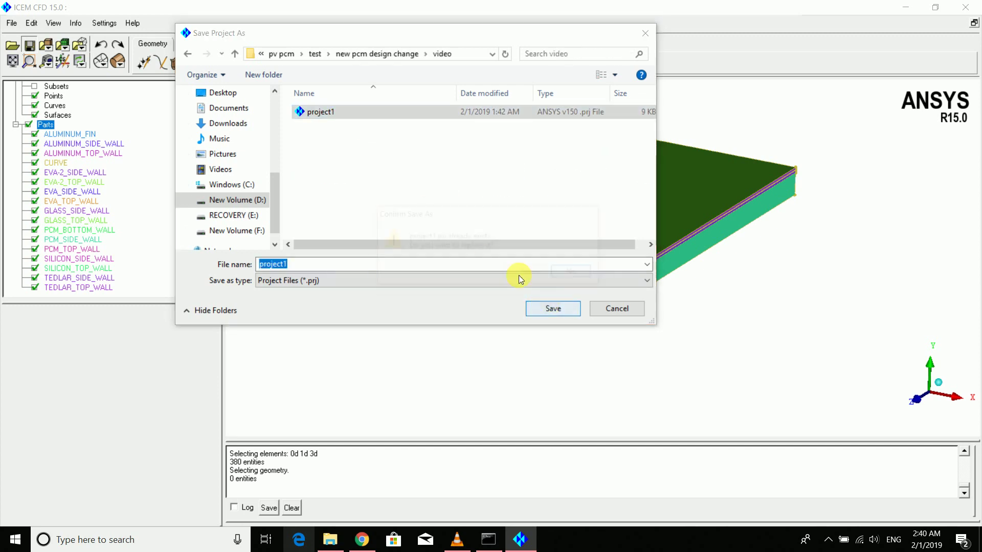
pyautogui.click(532, 269)
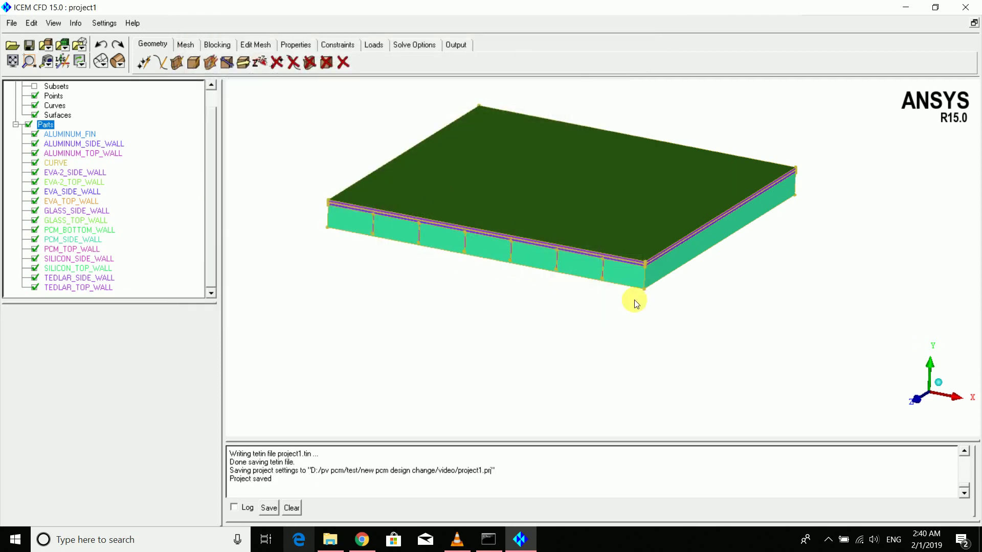
# Examine the complete panel's layered side walls and corners from several angles
pyautogui.moveTo(633, 302); pyautogui.dragTo(613, 249)
pyautogui.scroll(1, 611, 245)
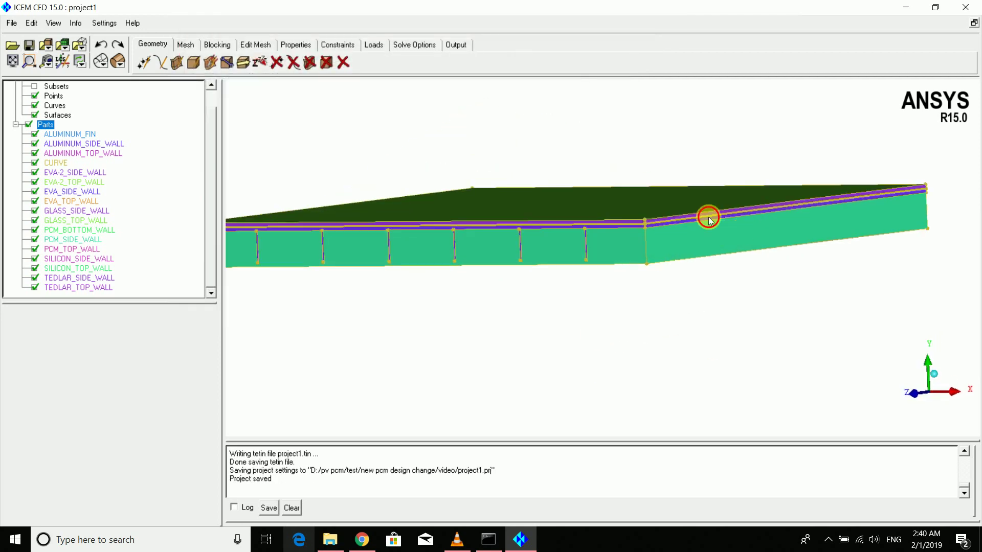
pyautogui.moveTo(708, 217); pyautogui.dragTo(596, 296)
pyautogui.scroll(2, 552, 313)
pyautogui.scroll(-1, 596, 296)
pyautogui.scroll(-5, 588, 304)
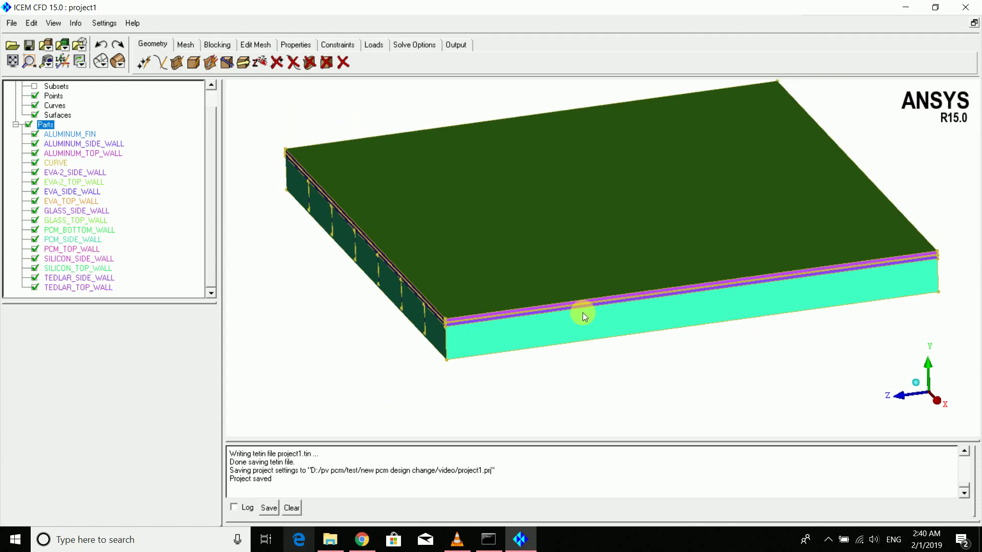
pyautogui.moveTo(465, 320); pyautogui.dragTo(565, 279)
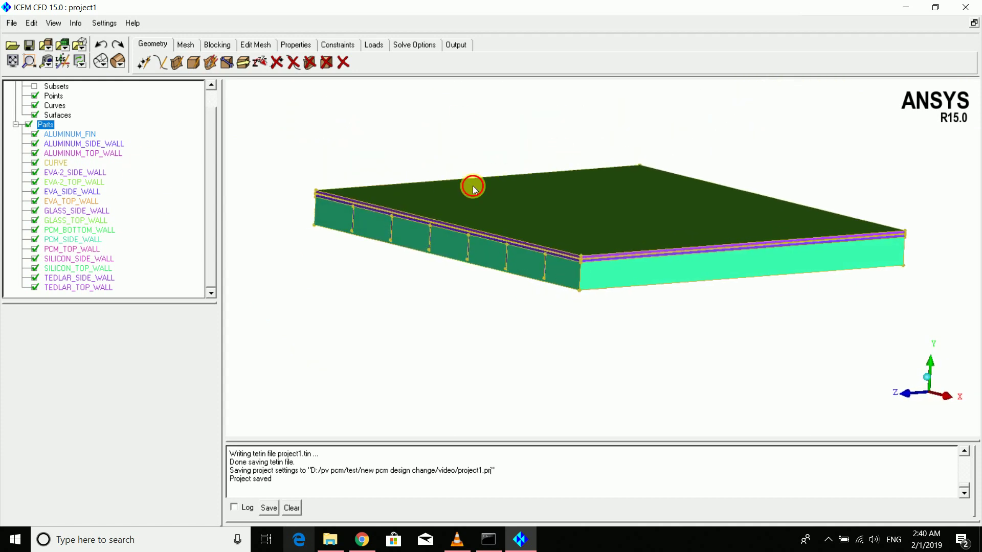
pyautogui.moveTo(470, 187); pyautogui.dragTo(468, 204)
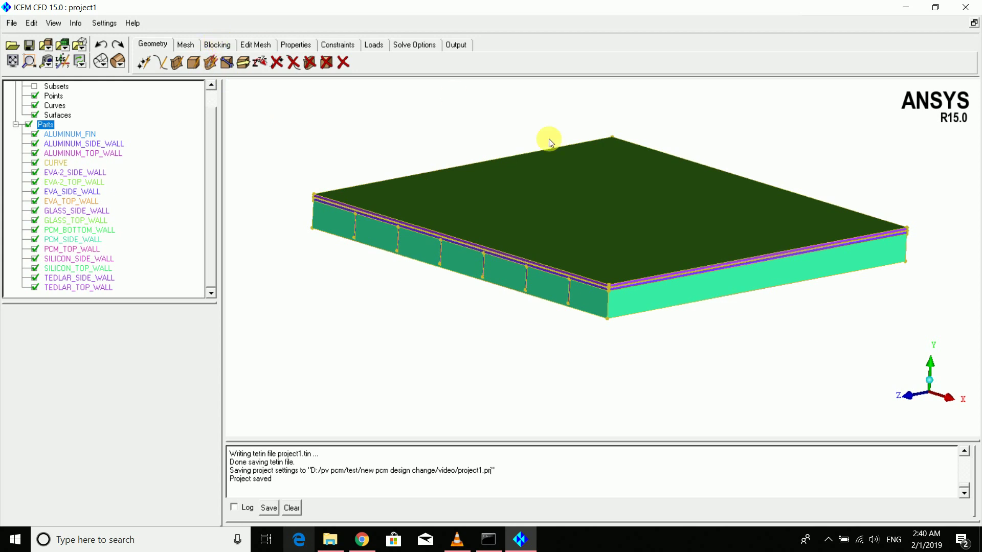
pyautogui.moveTo(486, 147)
pyautogui.mouseDown()
pyautogui.moveTo(492, 158)
pyautogui.moveTo(479, 155)
pyautogui.mouseUp()
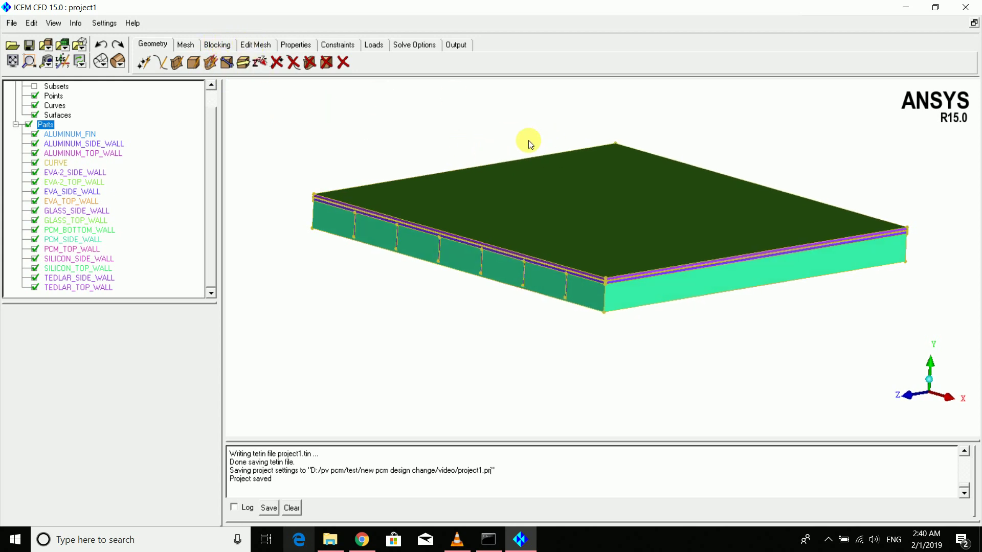
# Initialize a 3D bounding box block in the SOLID part around the whole model and hide the geometry surfaces
pyautogui.click(220, 45)
pyautogui.click(144, 62)
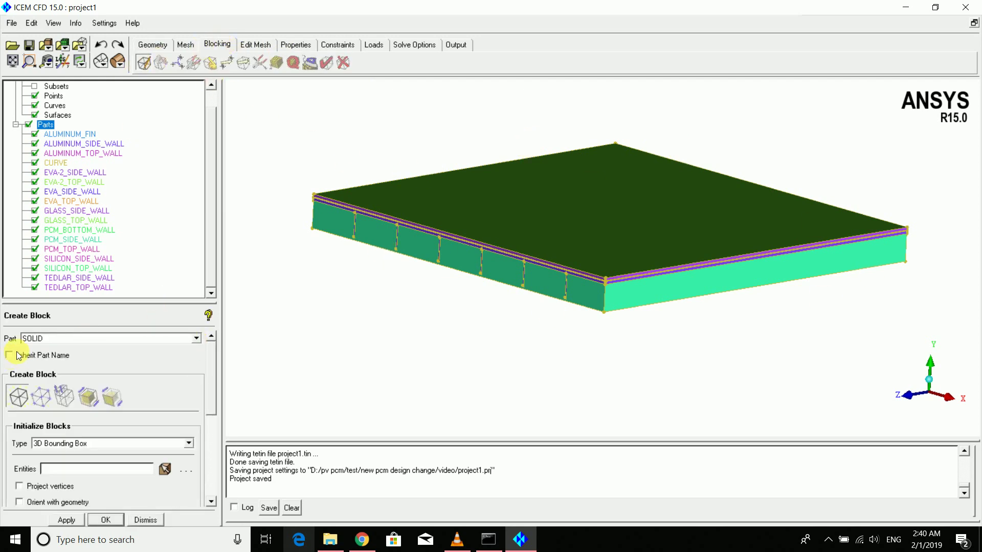
pyautogui.click(54, 341)
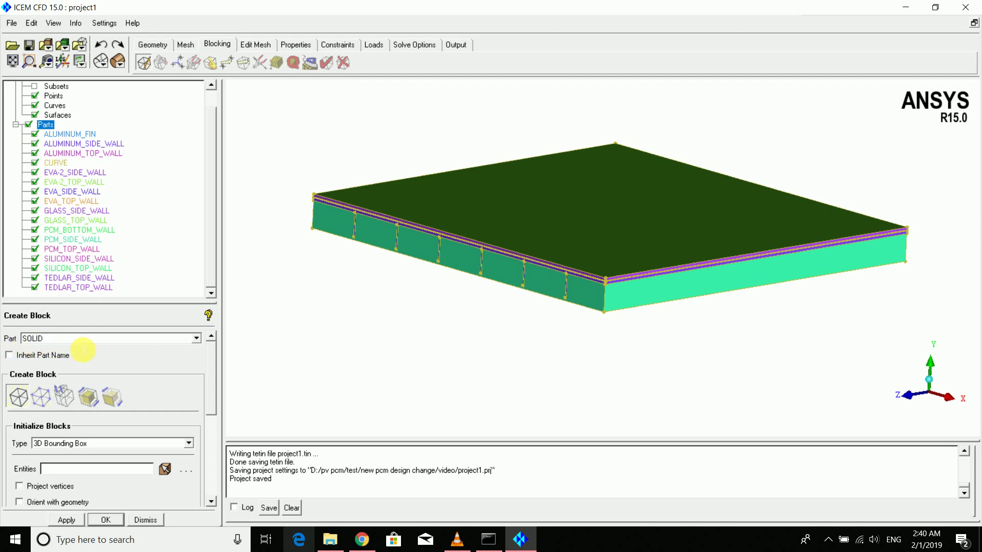
pyautogui.scroll(-2, 127, 432)
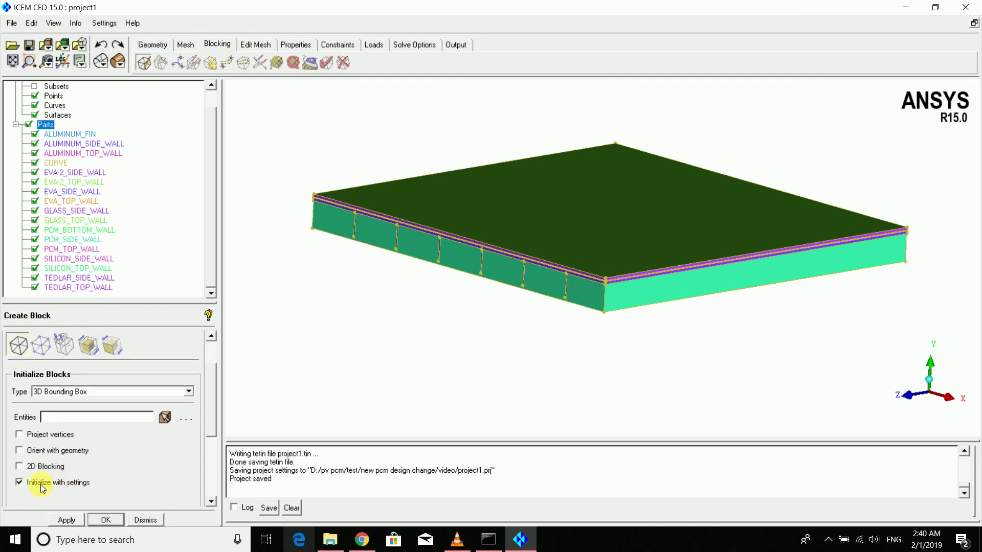
pyautogui.click(73, 521)
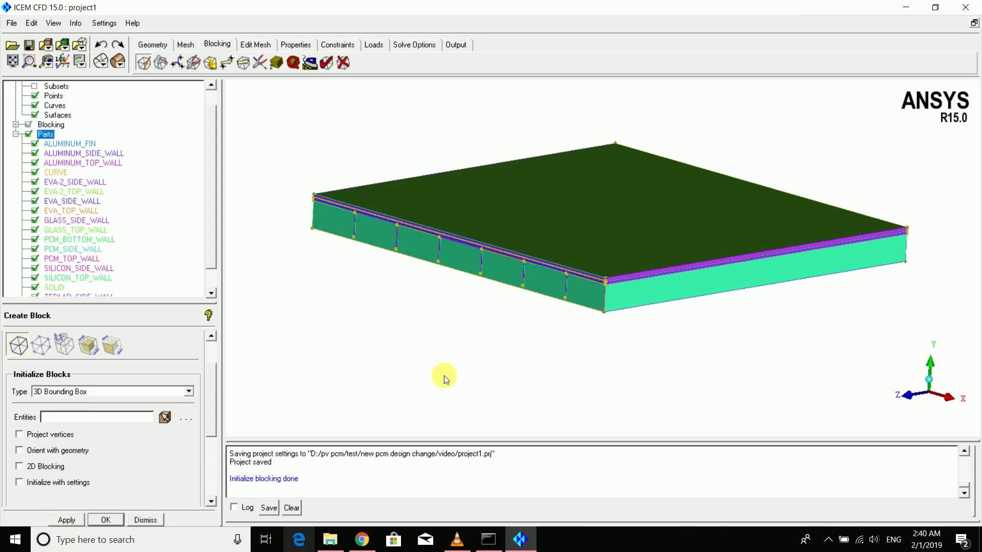
pyautogui.click(34, 115)
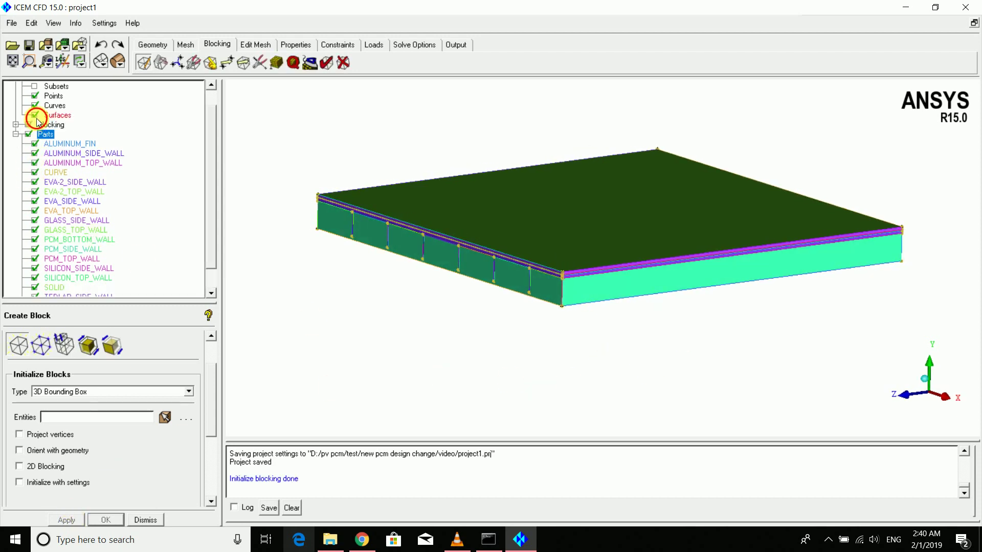
# Hide the geometry curves and points and examine the bare bounding block from several angles
pyautogui.click(35, 106)
pyautogui.click(34, 97)
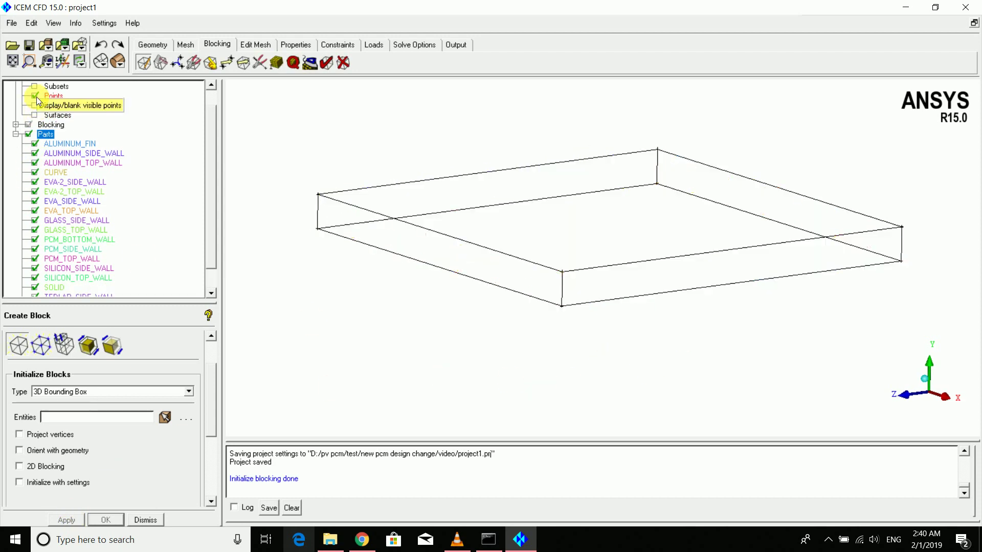
pyautogui.moveTo(818, 288); pyautogui.dragTo(397, 198)
pyautogui.moveTo(725, 252); pyautogui.dragTo(671, 333)
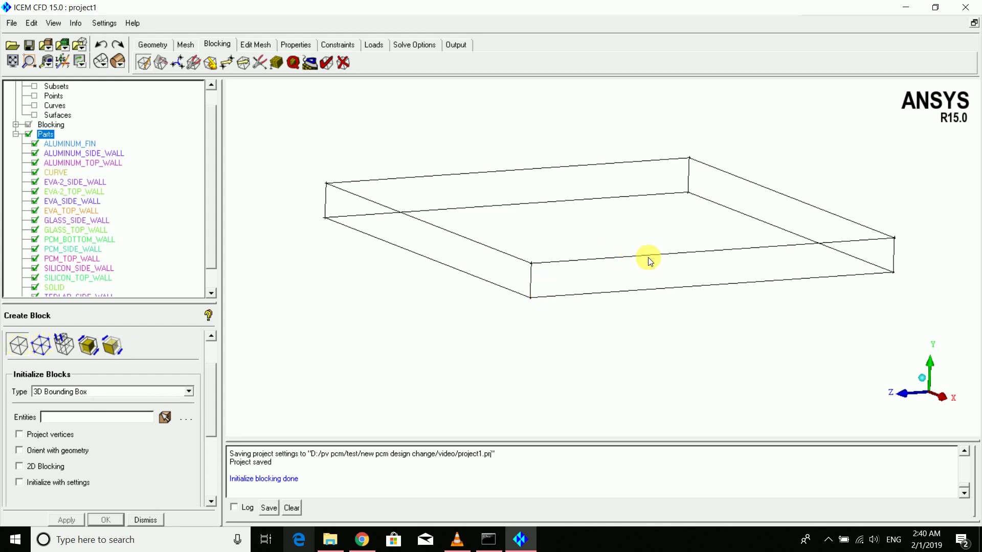
pyautogui.moveTo(648, 260); pyautogui.dragTo(538, 269)
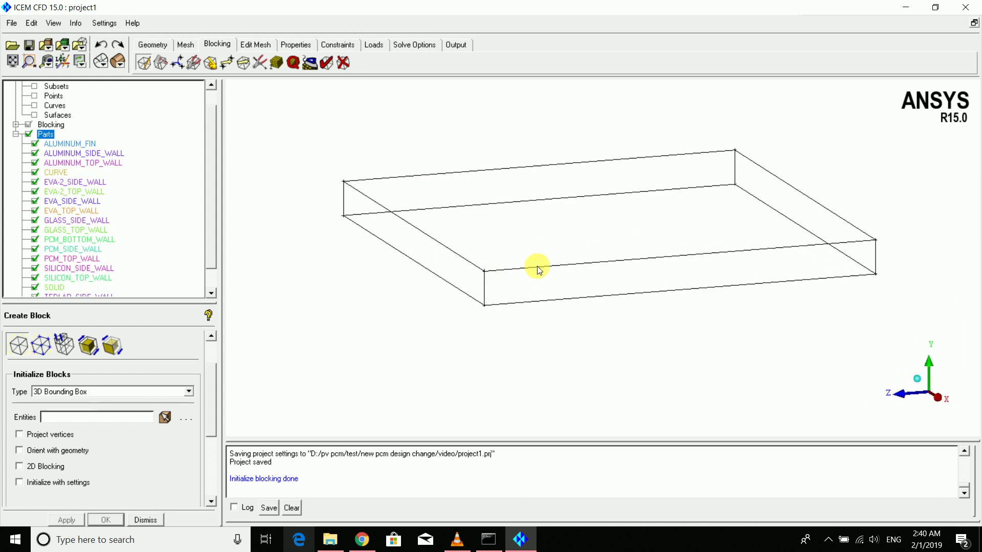
pyautogui.scroll(4, 519, 271)
pyautogui.moveTo(450, 299); pyautogui.dragTo(569, 292, button='middle')
pyautogui.moveTo(569, 292); pyautogui.dragTo(562, 274)
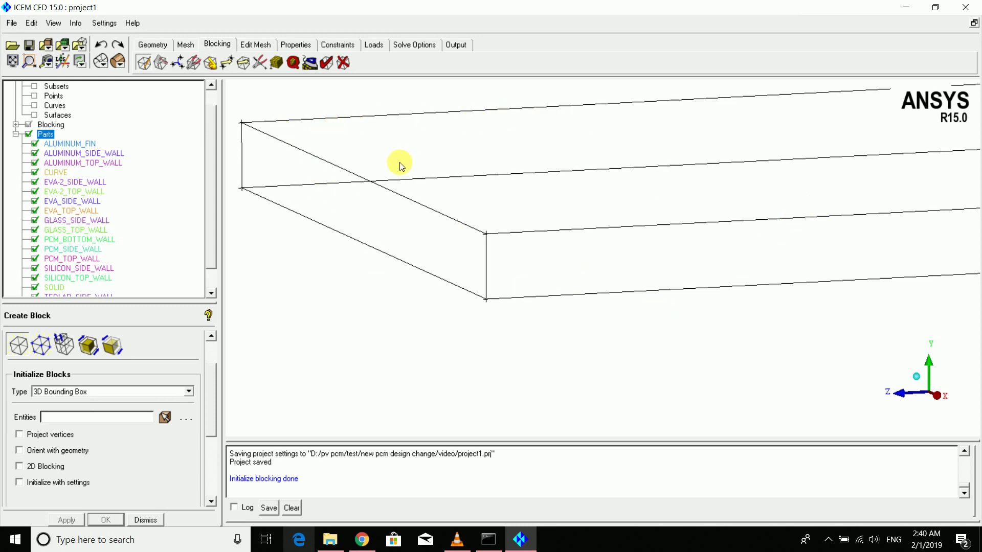
pyautogui.moveTo(629, 221); pyautogui.dragTo(594, 229, button='middle')
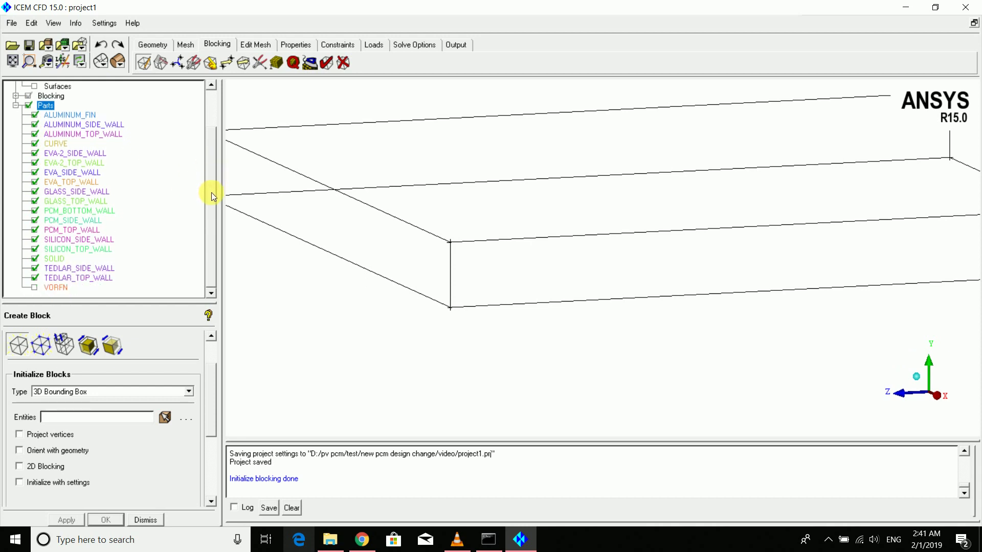
pyautogui.scroll(2, 212, 194)
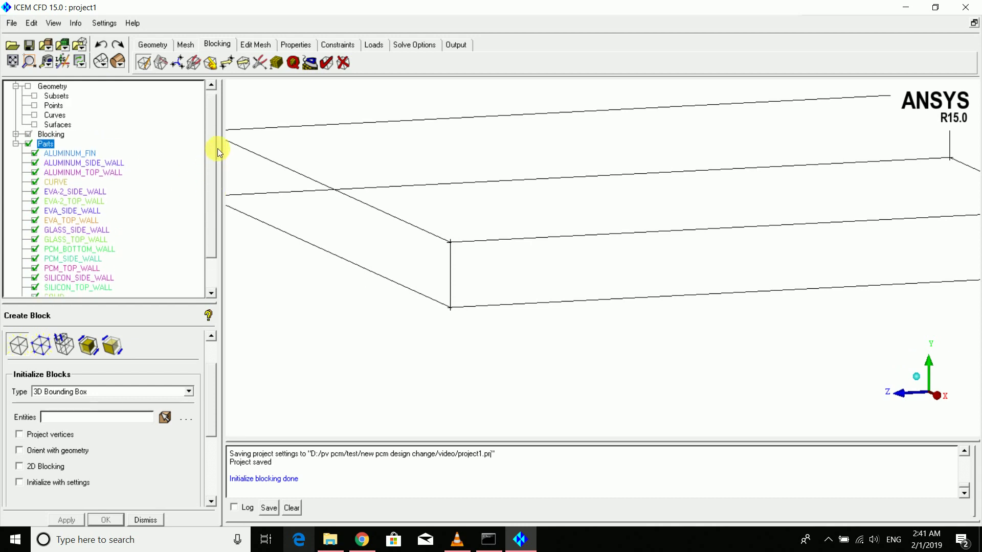
# Set up splitting of the visible blocks with the Prescribed point method and display the geometry points
pyautogui.click(163, 63)
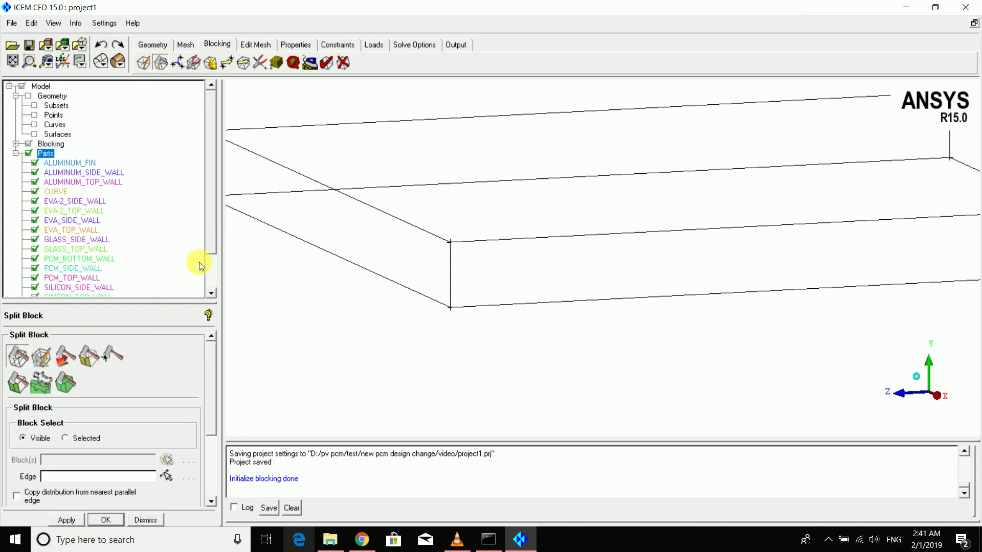
pyautogui.scroll(-3, 214, 250)
pyautogui.scroll(3, 216, 261)
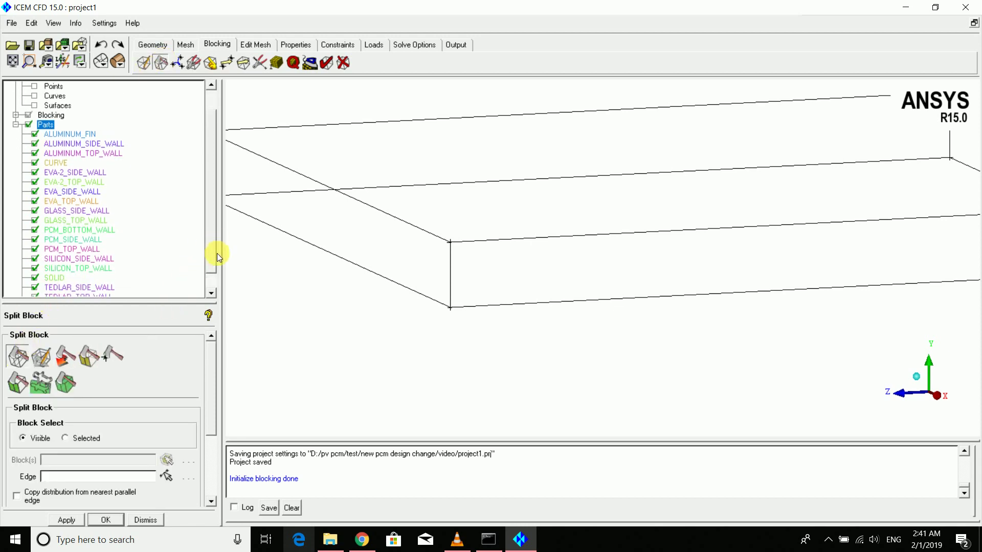
pyautogui.click(16, 356)
pyautogui.moveTo(208, 348); pyautogui.dragTo(210, 390)
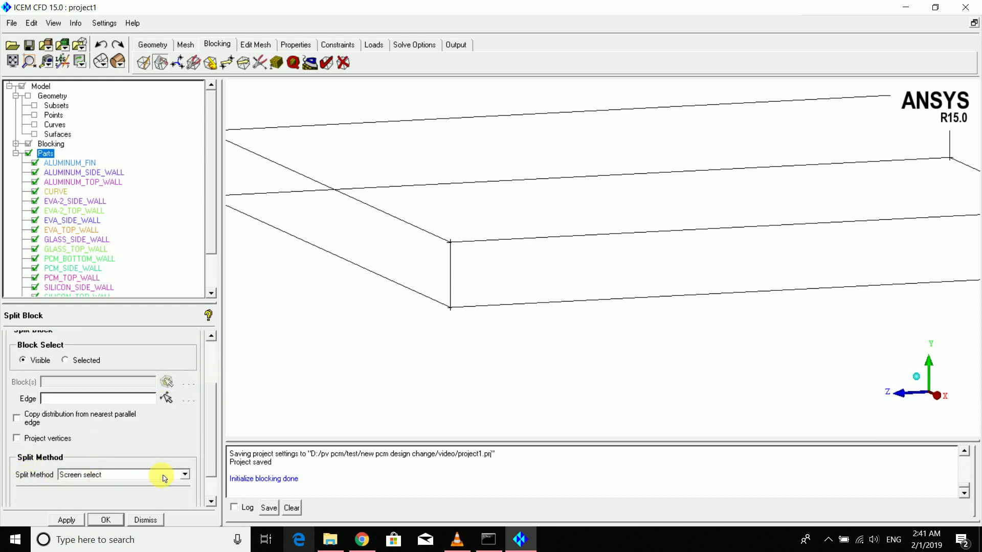
pyautogui.click(183, 474)
pyautogui.click(84, 495)
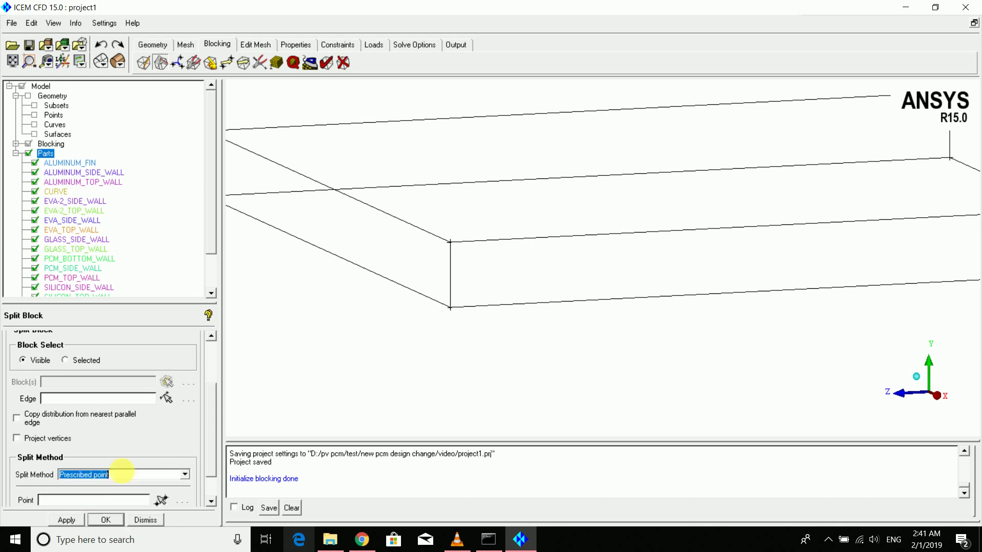
pyautogui.click(34, 115)
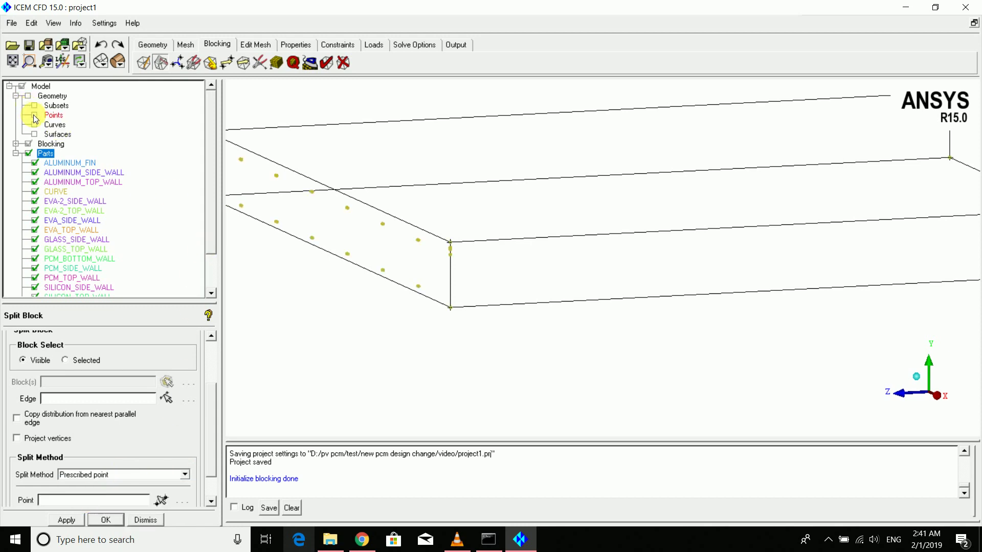
# Split the block through the upper two points of the closely spaced layer group on the front corner's vertical edge
pyautogui.scroll(5, 384, 240)
pyautogui.scroll(4, 576, 322)
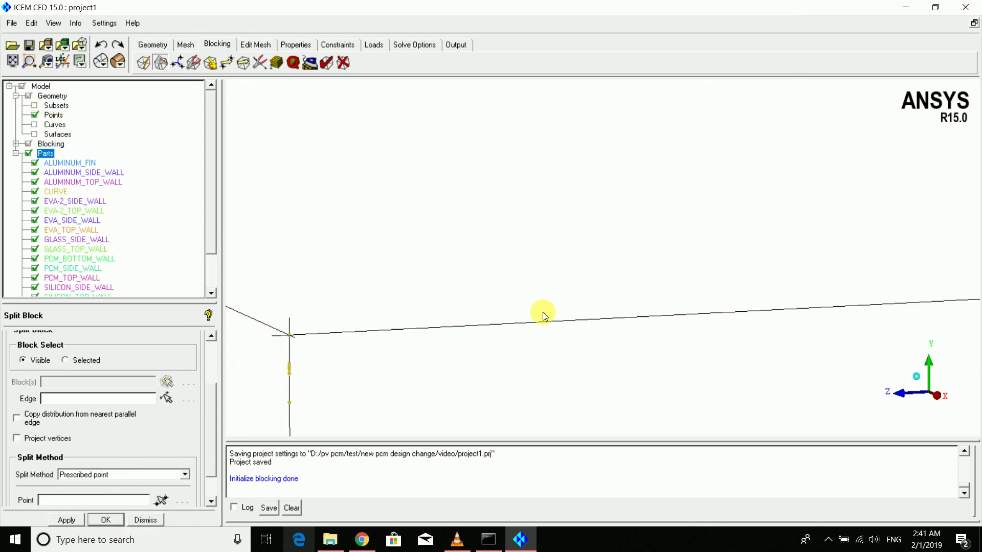
pyautogui.moveTo(491, 350); pyautogui.dragTo(712, 181, button='middle')
pyautogui.scroll(2, 520, 219)
pyautogui.moveTo(416, 228); pyautogui.dragTo(598, 227, button='middle')
pyautogui.scroll(2, 516, 220)
pyautogui.scroll(1, 515, 219)
pyautogui.moveTo(481, 215); pyautogui.dragTo(579, 297, button='middle')
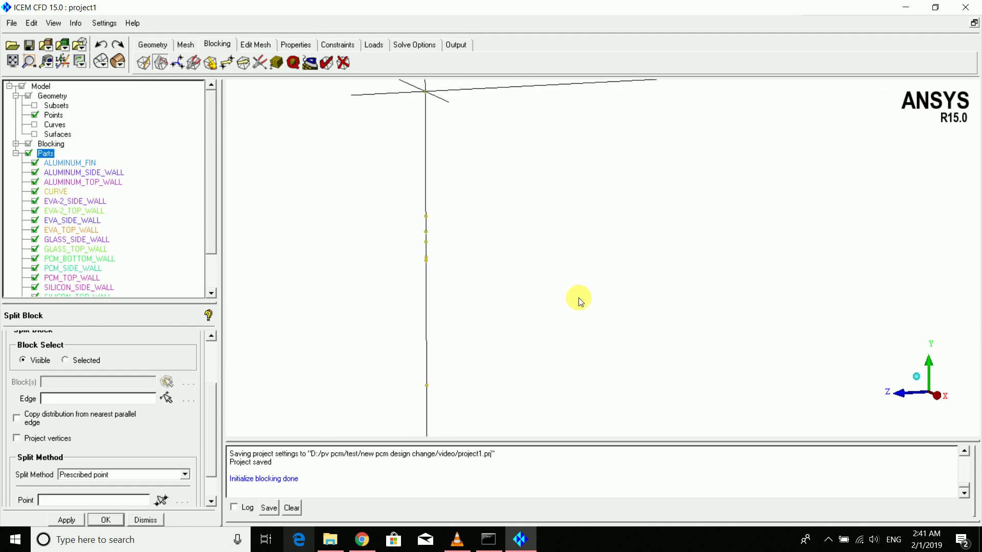
pyautogui.scroll(2, 578, 297)
pyautogui.moveTo(449, 252); pyautogui.dragTo(494, 266, button='middle')
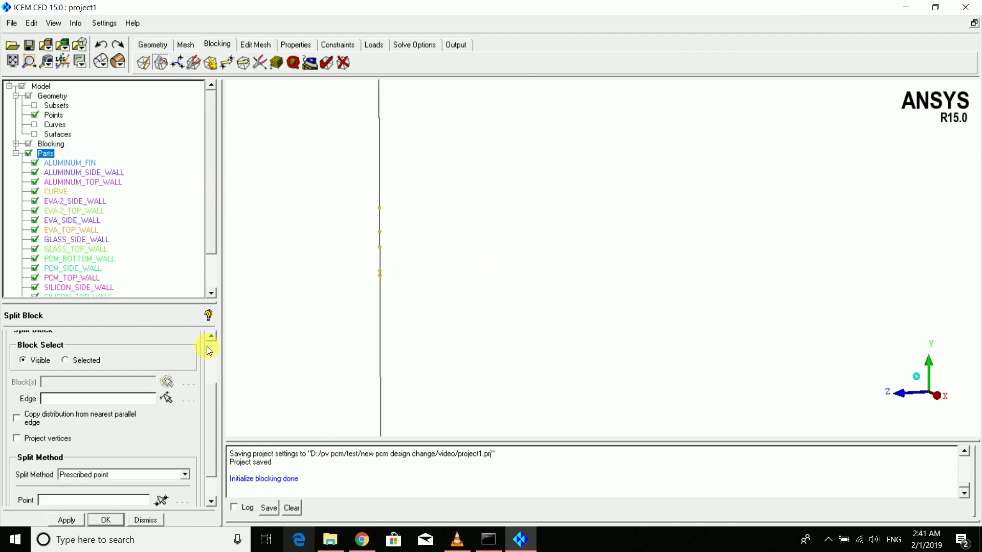
pyautogui.click(169, 397)
pyautogui.click(379, 193)
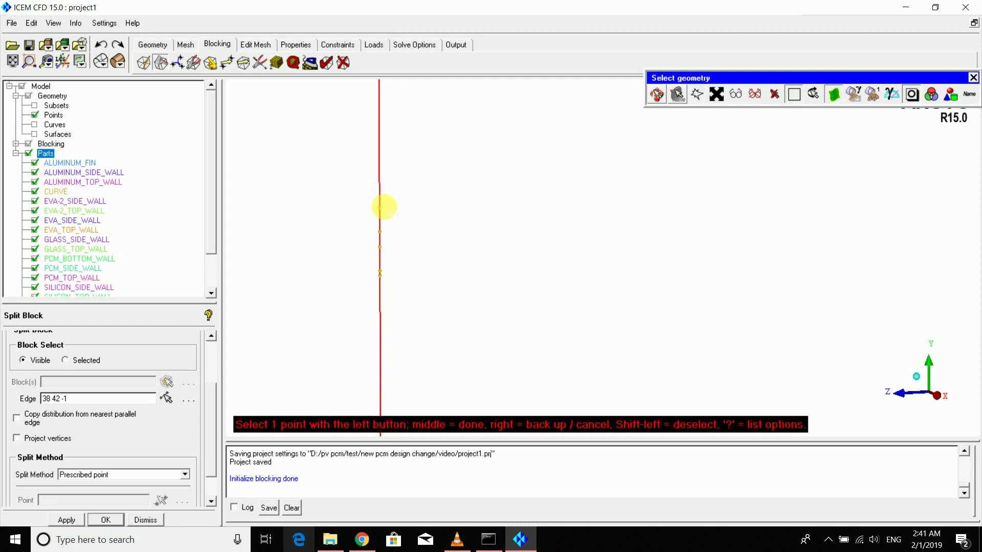
pyautogui.click(380, 209)
pyautogui.click(378, 222)
pyautogui.click(379, 231)
pyautogui.click(379, 240)
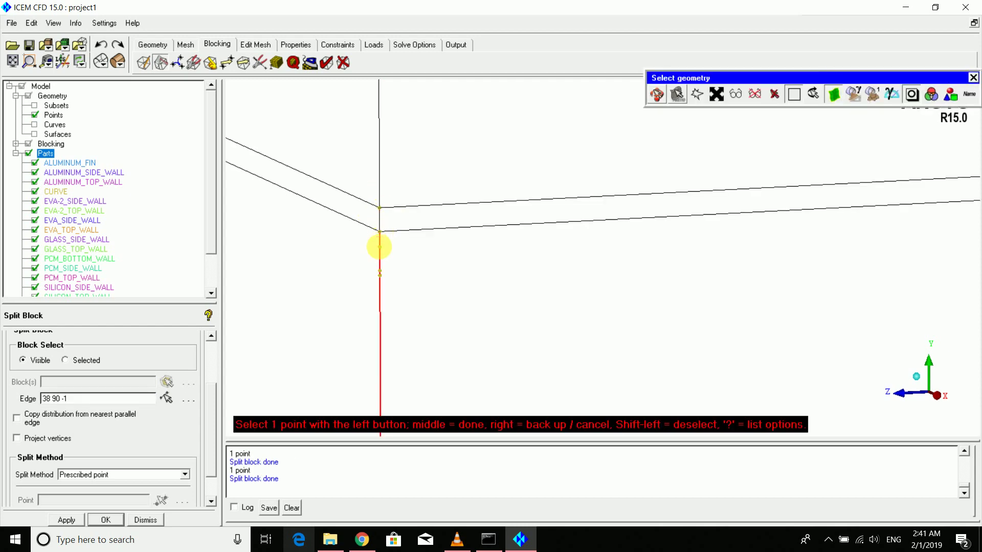
# Split the block through the remaining three points of the closely spaced layer group on the corner's vertical edge
pyautogui.click(380, 247)
pyautogui.click(380, 271)
pyautogui.click(379, 281)
pyautogui.click(380, 277)
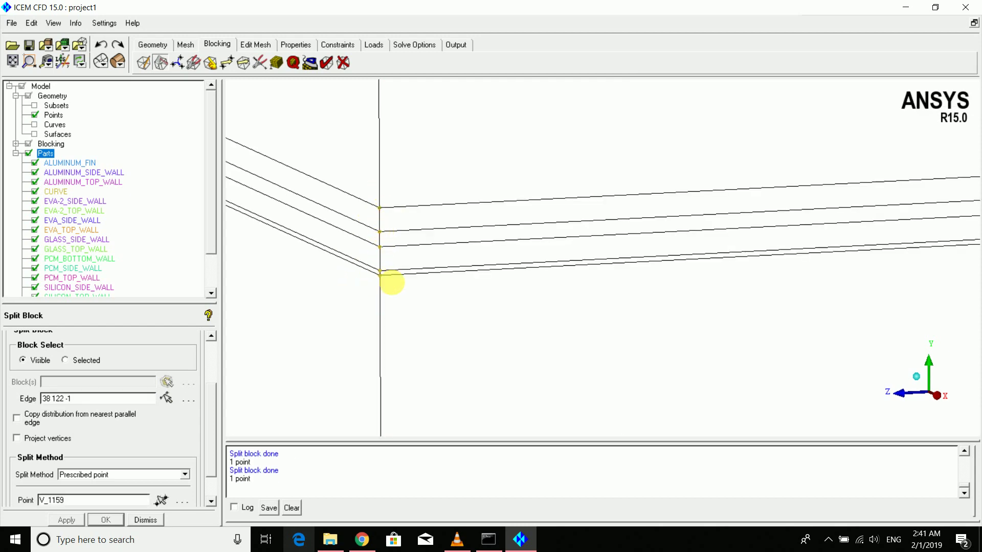
pyautogui.middleClick(407, 289)
# Split the block through the single point just below the thin layers on the same vertical edge
pyautogui.scroll(-2, 409, 289)
pyautogui.moveTo(409, 291); pyautogui.dragTo(636, 342)
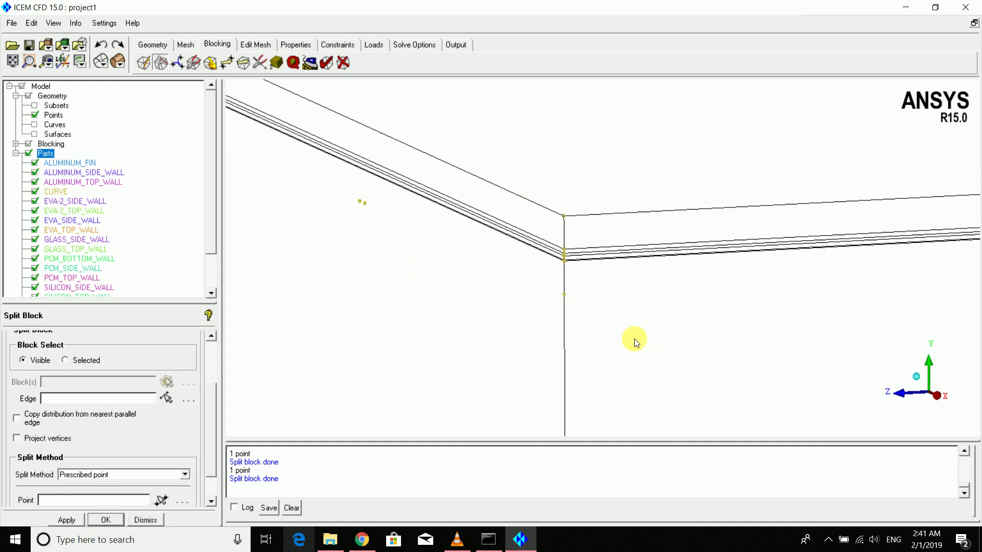
pyautogui.click(183, 393)
pyautogui.click(562, 315)
pyautogui.click(565, 293)
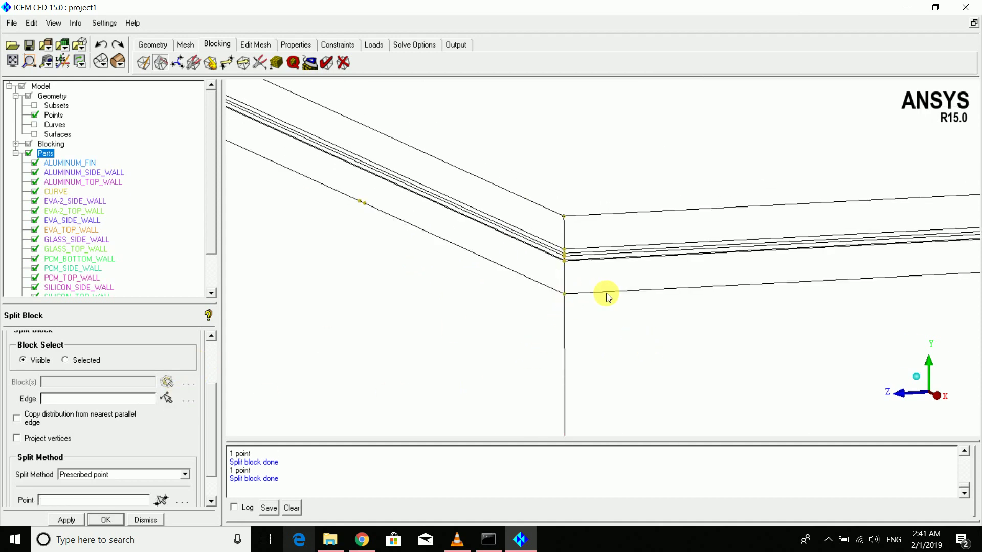
pyautogui.scroll(-5, 606, 294)
pyautogui.moveTo(597, 296); pyautogui.dragTo(455, 292, button='middle')
pyautogui.moveTo(455, 292); pyautogui.dragTo(317, 114)
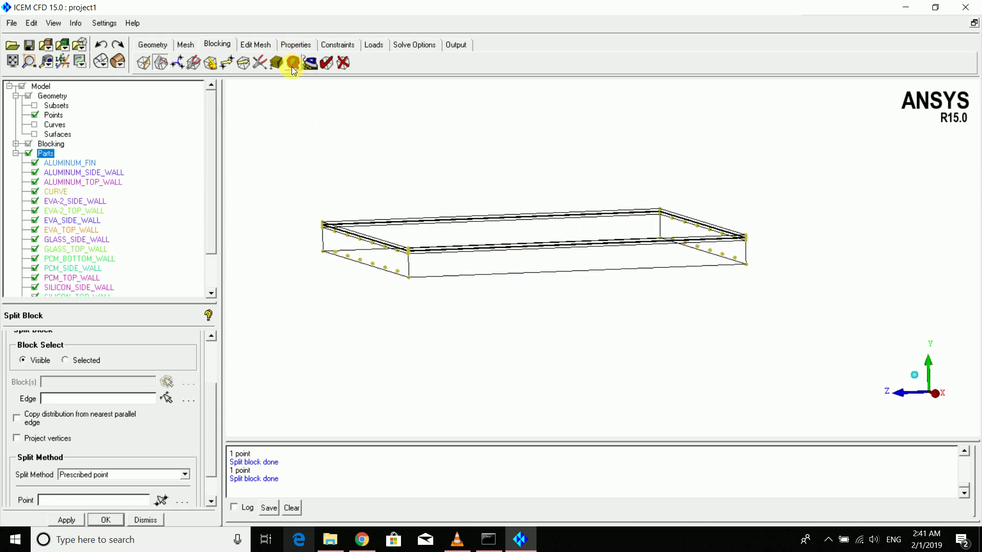
# Set the pre-mesh edge parameters of bottom edge 37-38 to 50 nodes, with Copy Parameters enabled for its parallel edges
pyautogui.click(277, 62)
pyautogui.click(65, 355)
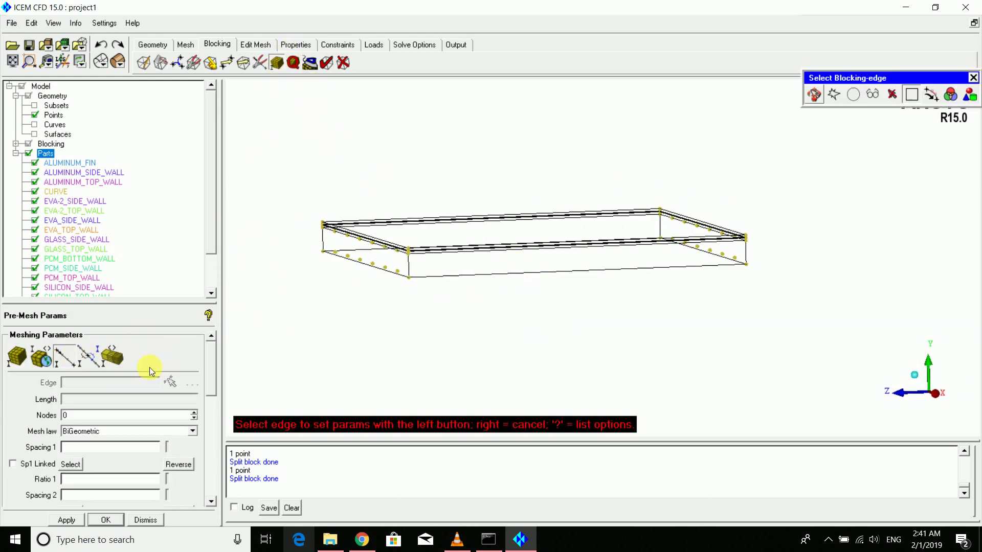
pyautogui.click(487, 274)
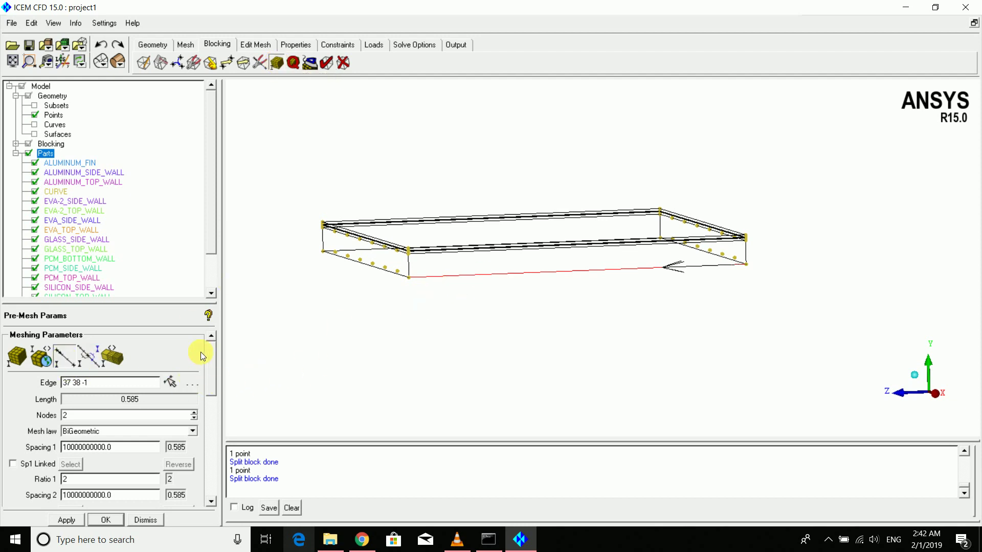
pyautogui.moveTo(211, 348); pyautogui.dragTo(204, 389)
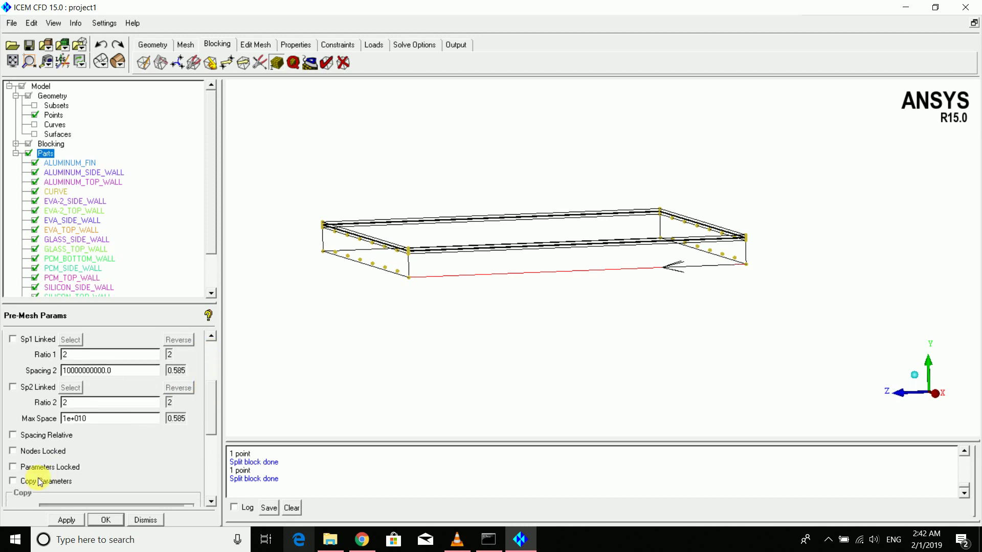
pyautogui.click(13, 481)
pyautogui.moveTo(478, 324); pyautogui.dragTo(636, 368)
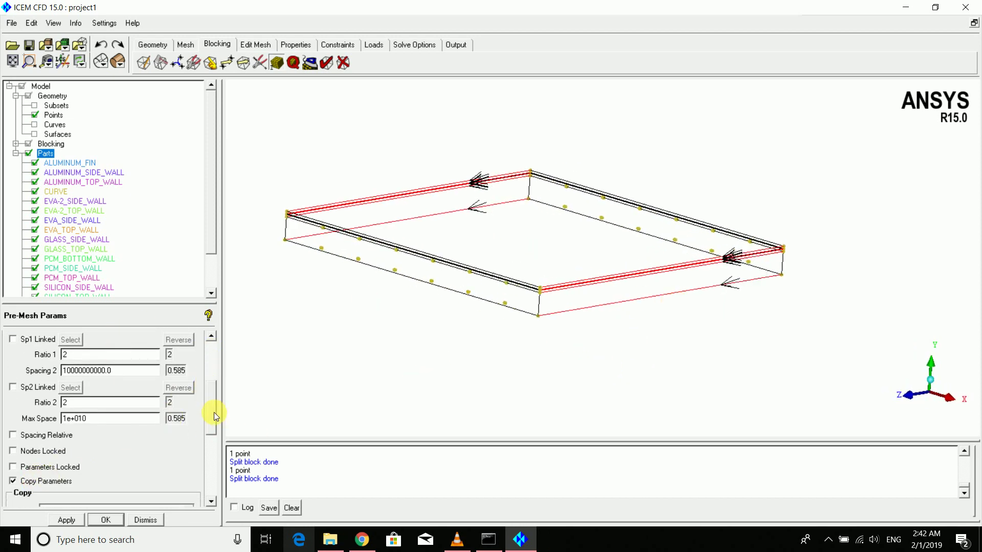
pyautogui.scroll(3, 213, 412)
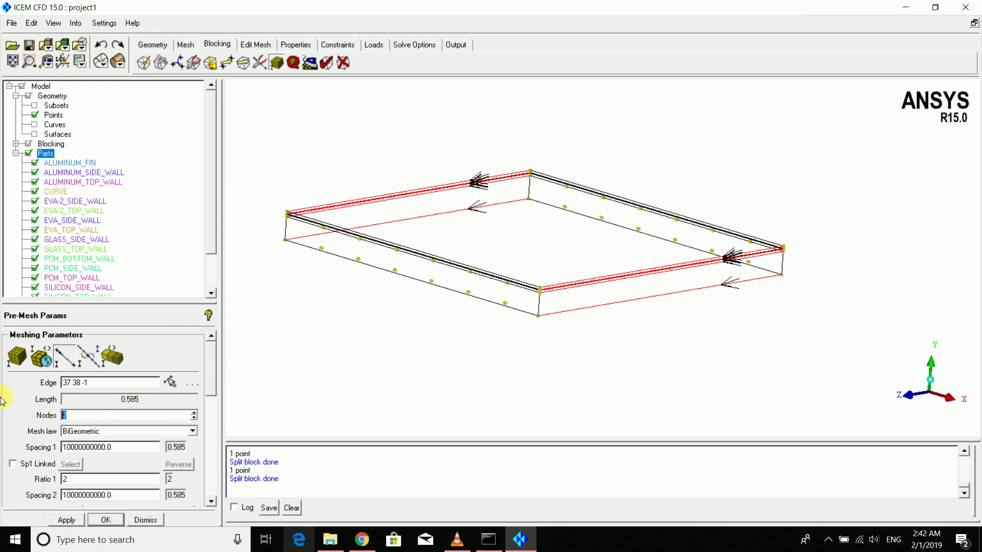
pyautogui.press('Return')
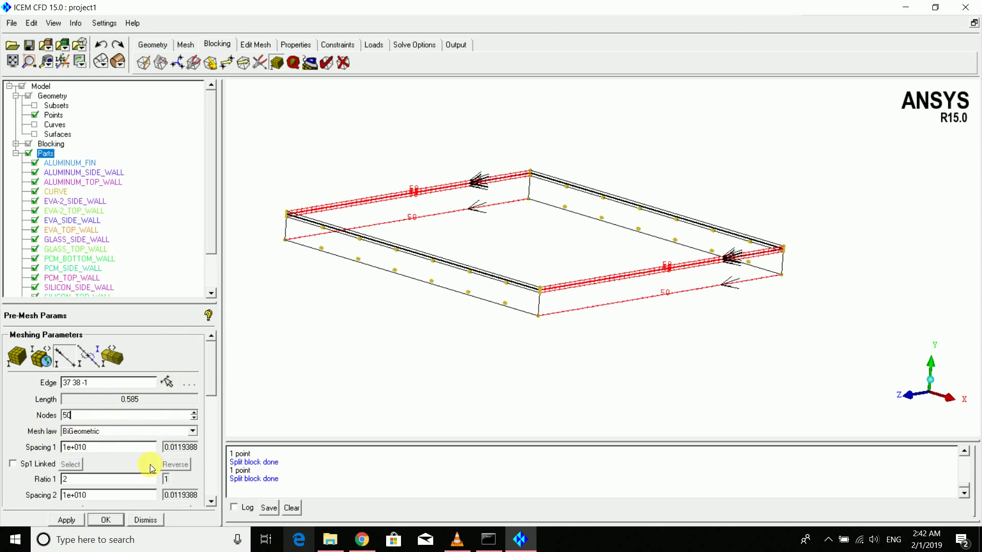
pyautogui.click(70, 521)
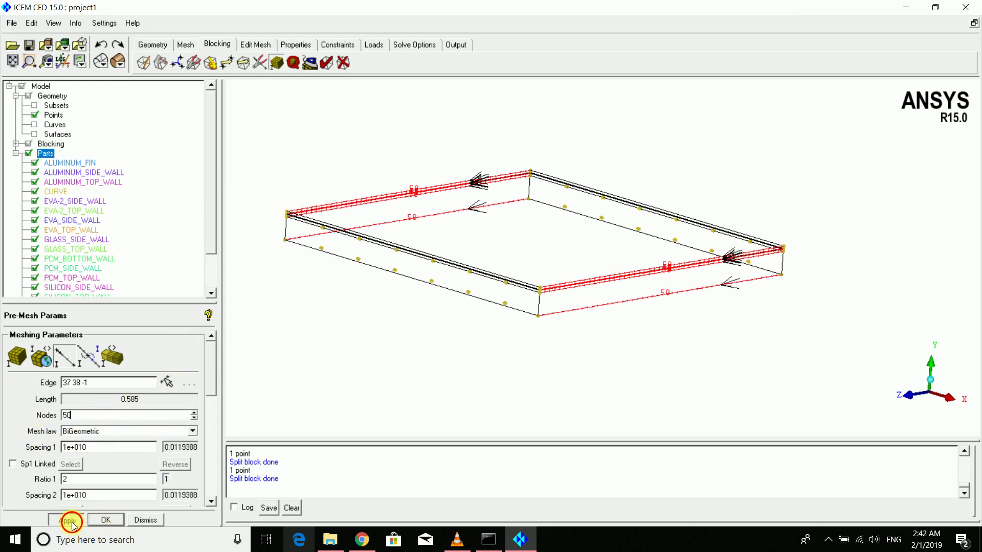
# Assign 50 nodes to the perpendicular bottom edge 22-38 and its parallel edges
pyautogui.click(172, 384)
pyautogui.click(401, 278)
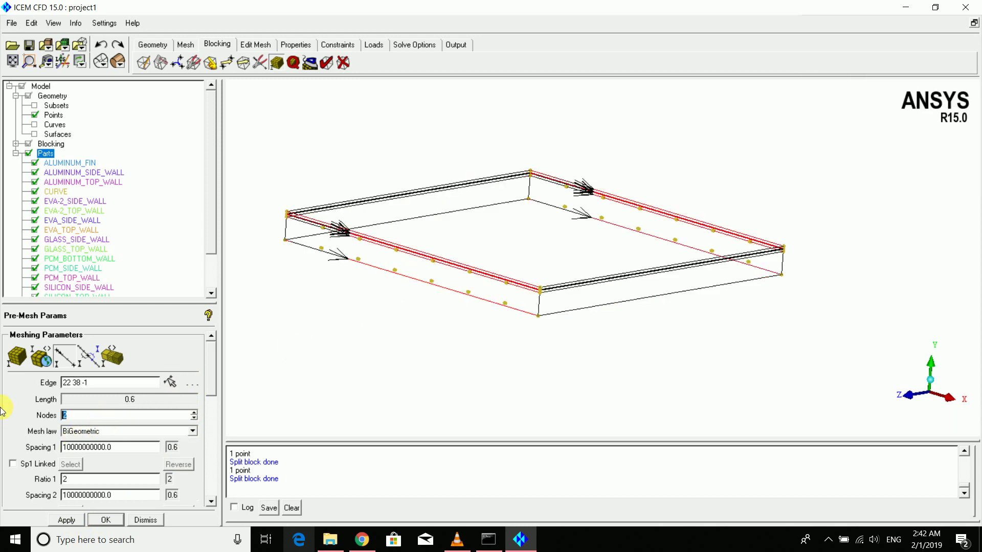
pyautogui.press('Return')
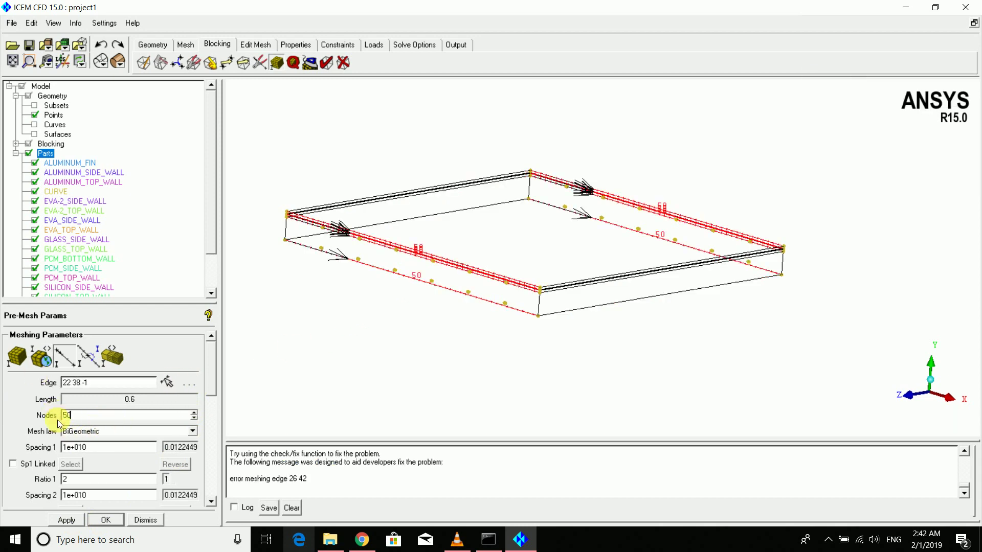
# Assign 20 nodes to the tall lower segment of the front corner's vertical edge, edge 38-154
pyautogui.scroll(10, 453, 291)
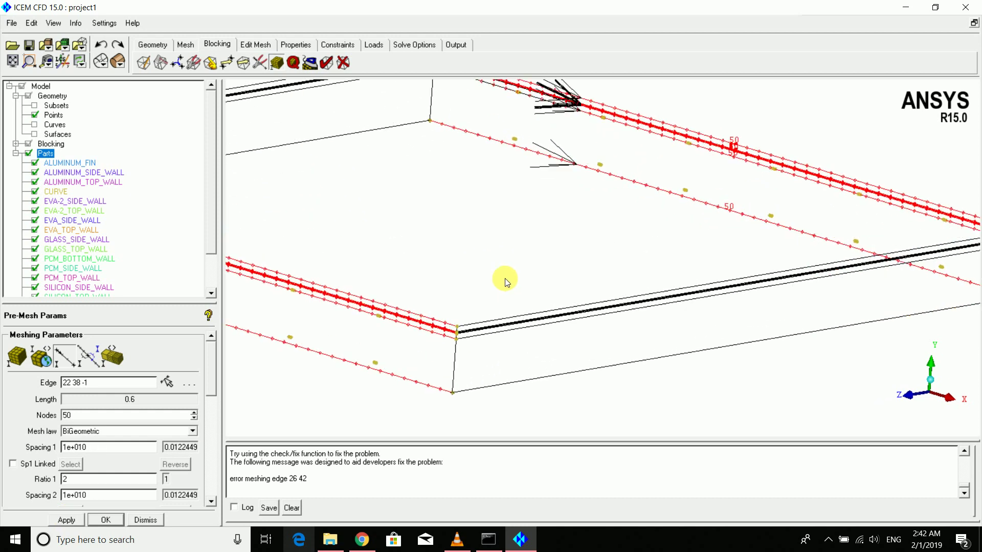
pyautogui.scroll(-3, 603, 241)
pyautogui.scroll(4, 422, 394)
pyautogui.scroll(10, 422, 394)
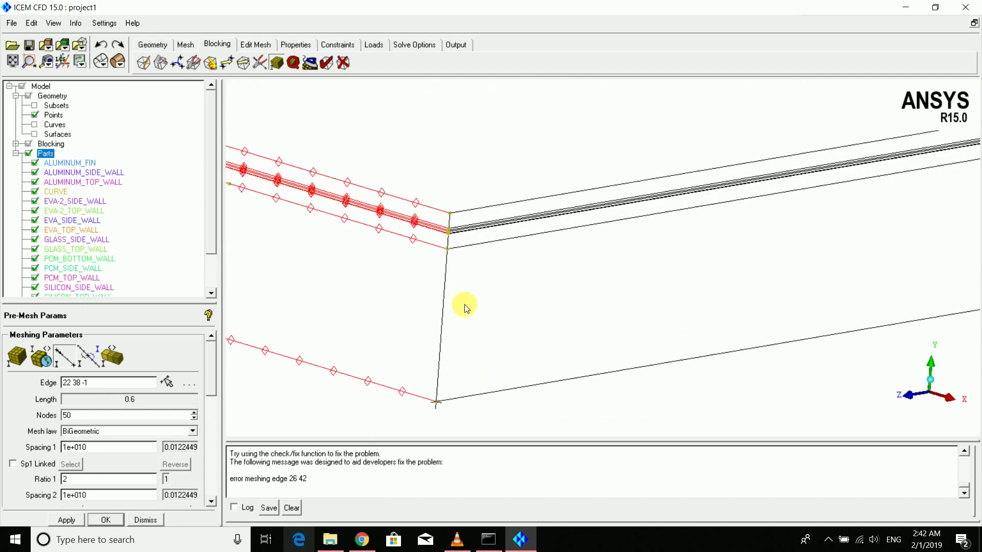
pyautogui.click(166, 382)
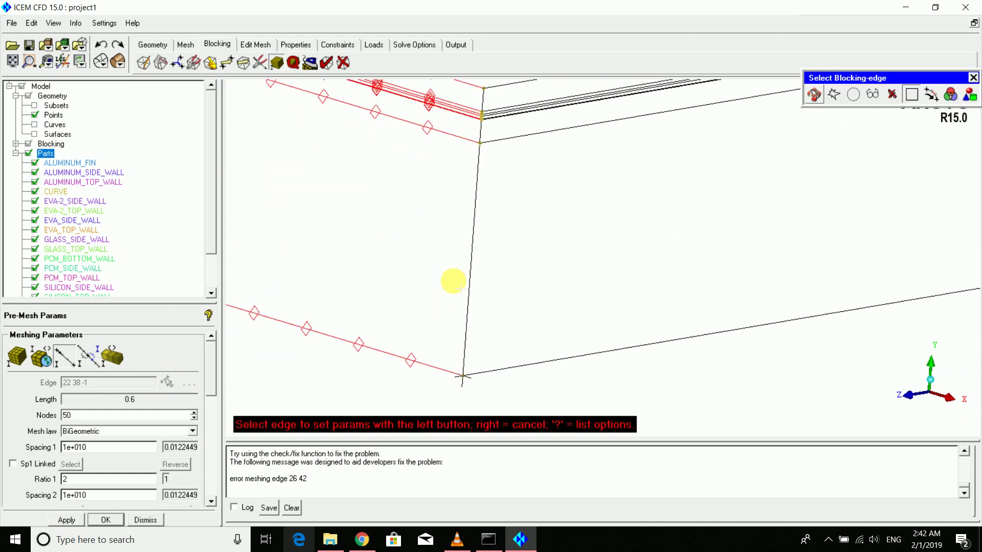
pyautogui.click(471, 253)
pyautogui.moveTo(98, 417); pyautogui.dragTo(1, 409)
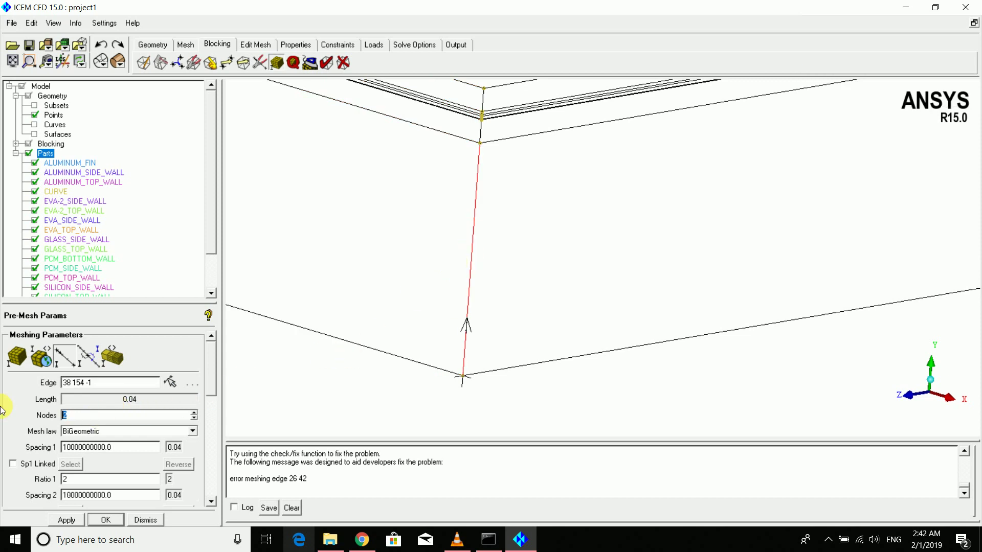
pyautogui.press('Return')
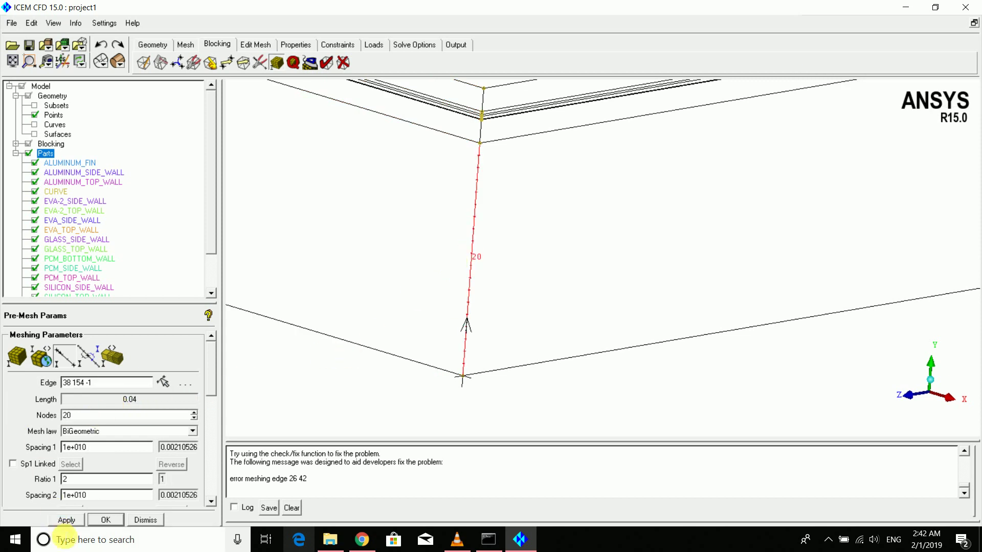
pyautogui.click(66, 520)
pyautogui.moveTo(527, 166); pyautogui.dragTo(501, 337)
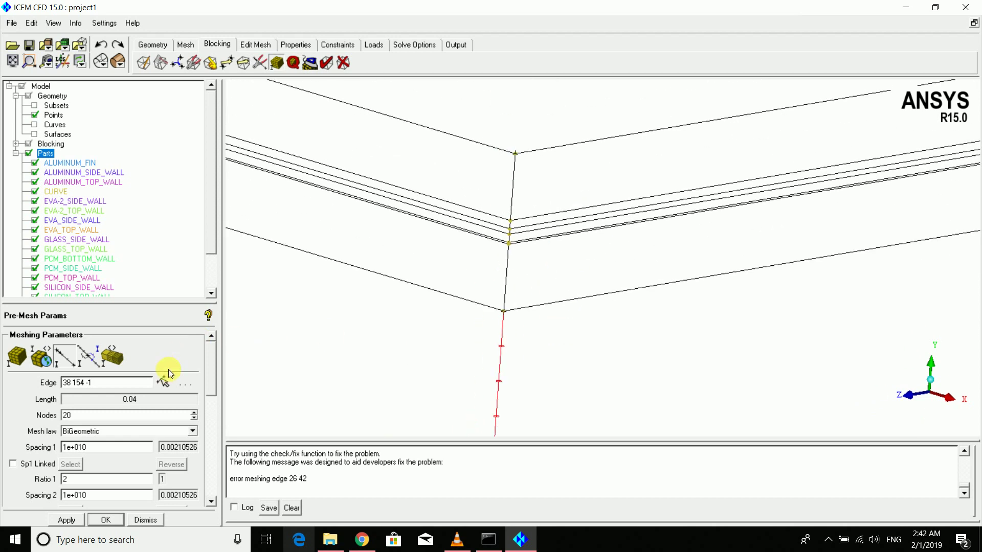
# Assign 8 nodes each to the corner's vertical edges 74-42 and 154-138, just above and below the thin layers
pyautogui.click(163, 380)
pyautogui.click(513, 182)
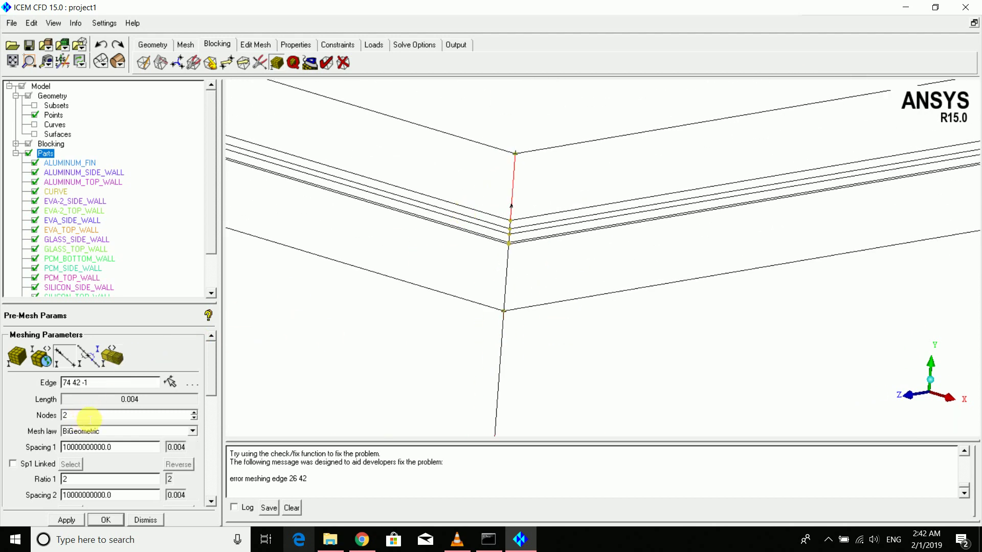
pyautogui.moveTo(89, 417); pyautogui.dragTo(31, 415)
pyautogui.click(82, 523)
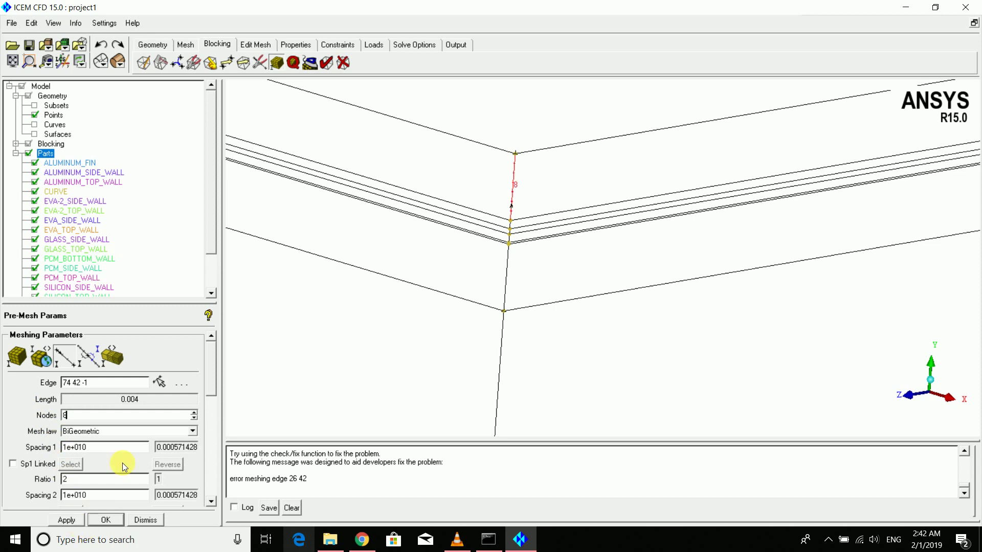
pyautogui.click(161, 381)
pyautogui.click(505, 284)
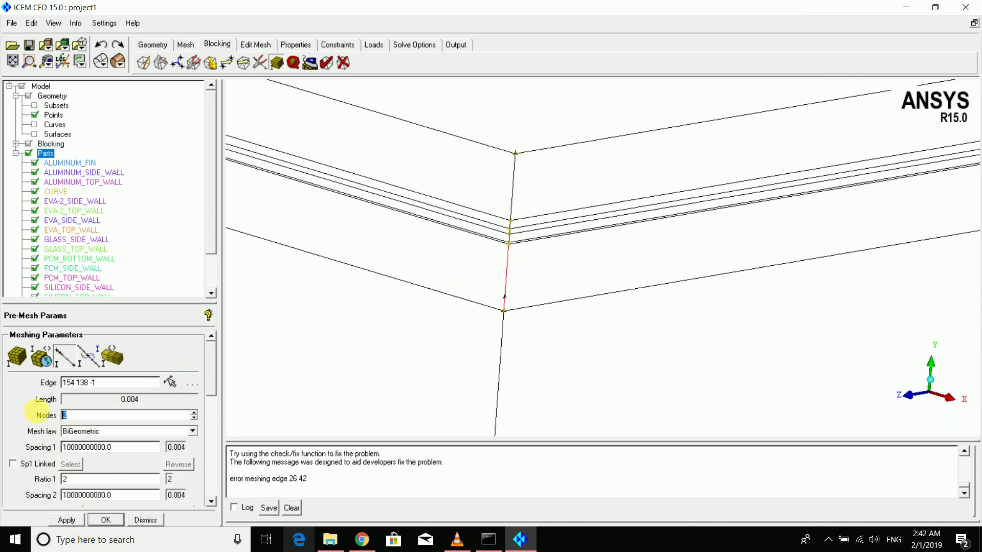
pyautogui.click(67, 520)
# Assign 5 nodes each to vertical edges 90-74 and 122-106, the first and third of the thin layers
pyautogui.click(163, 385)
pyautogui.scroll(10, 487, 244)
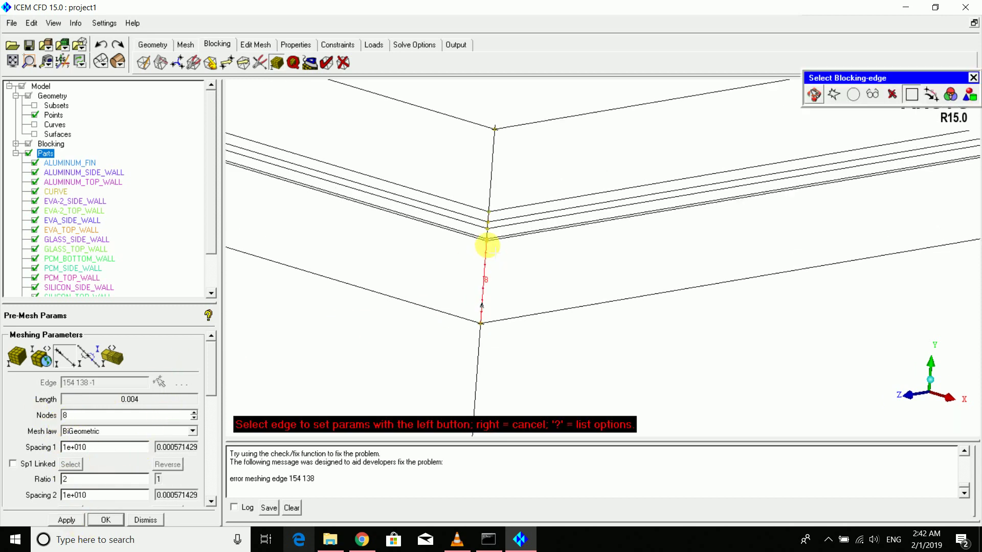
pyautogui.click(337, 163)
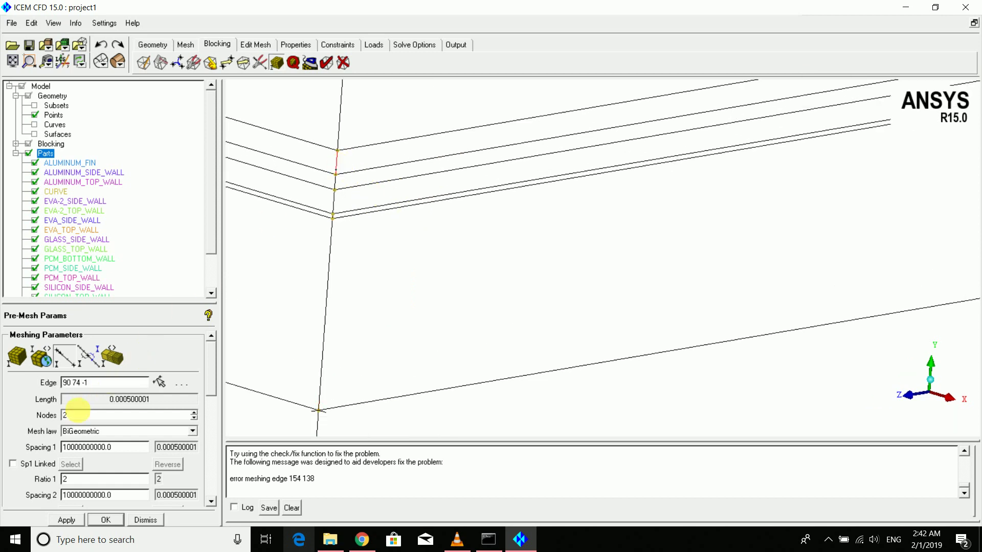
pyautogui.doubleClick(77, 412)
pyautogui.write('5')
pyautogui.click(60, 521)
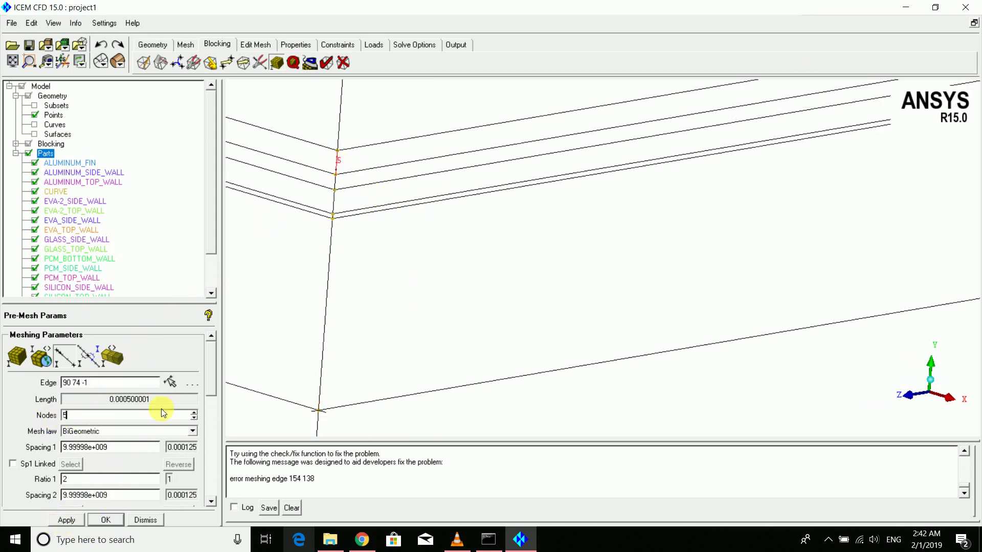
pyautogui.click(170, 382)
pyautogui.click(334, 199)
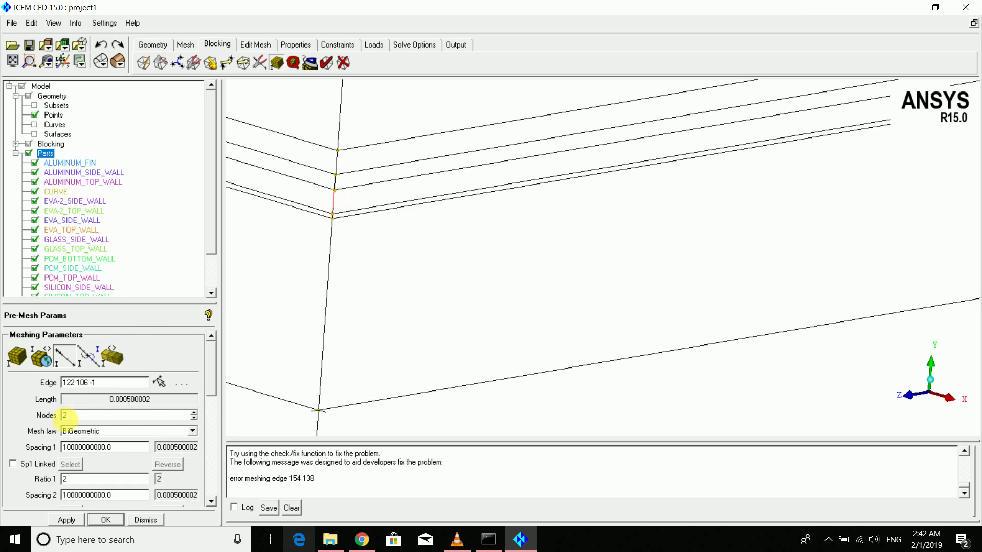
pyautogui.click(64, 519)
# Assign 4 nodes to vertical edge 106-90, the thin layer between the two 5-node layers
pyautogui.click(170, 383)
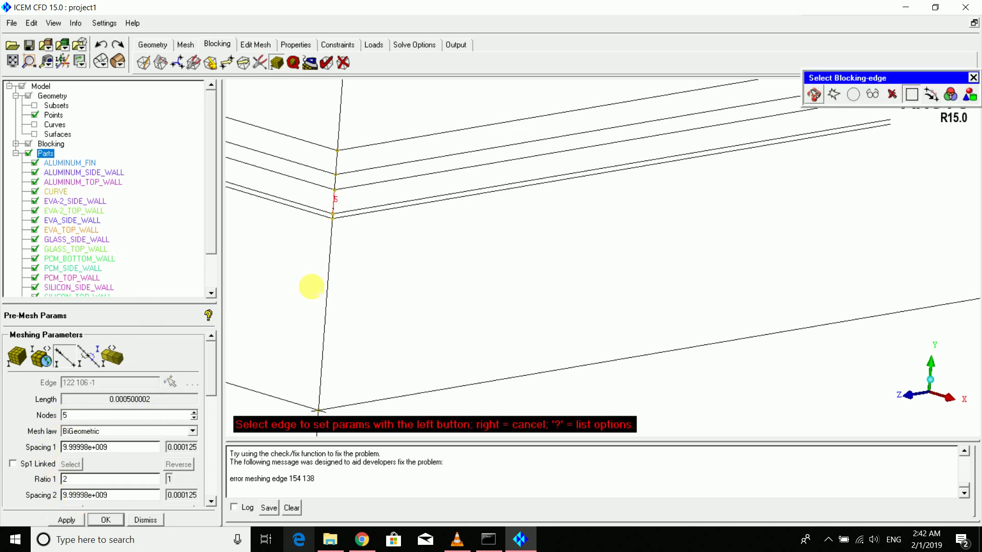
pyautogui.click(335, 184)
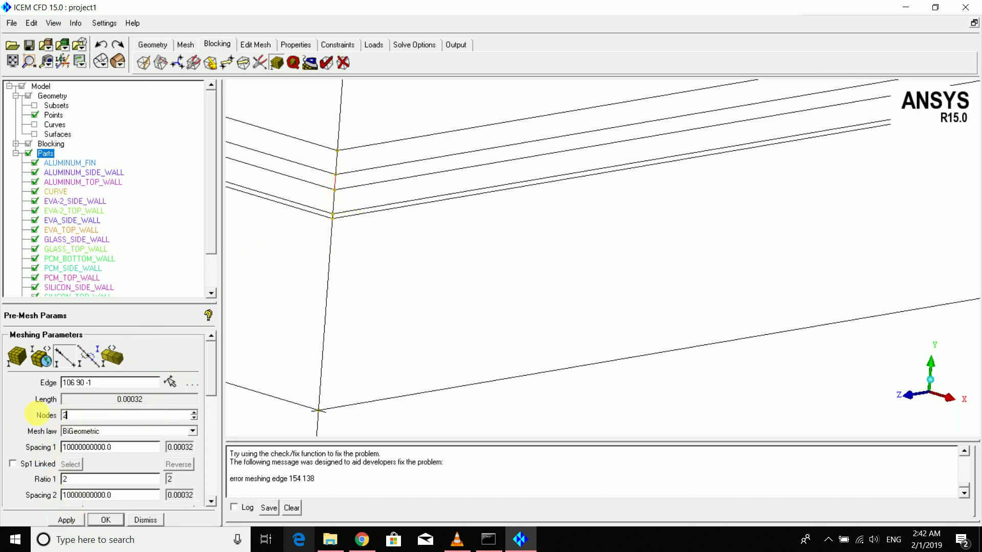
pyautogui.click(66, 519)
# Assign 3 nodes to the thinnest layer's vertical edge, 138-122, and close the pre-mesh parameters
pyautogui.click(170, 383)
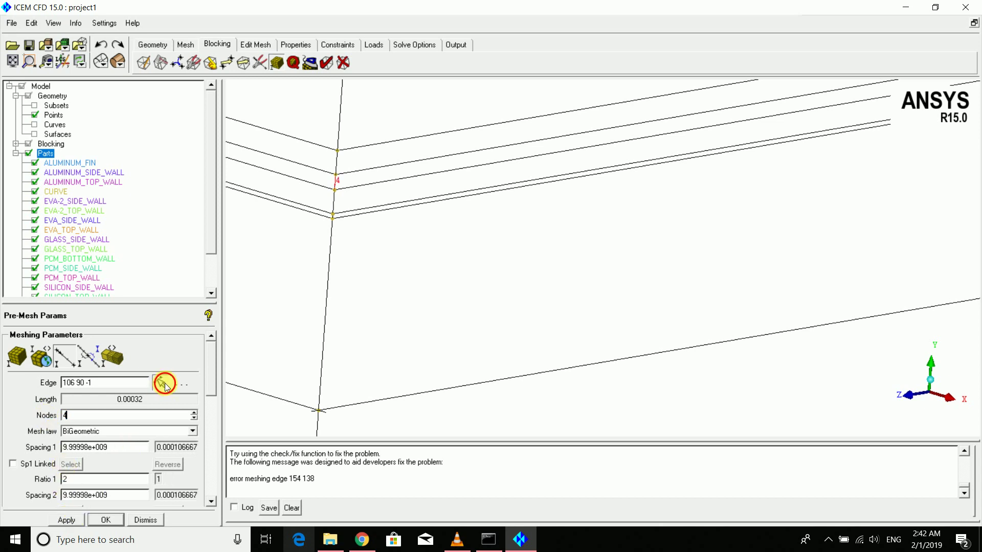
pyautogui.scroll(2, 280, 236)
pyautogui.moveTo(266, 217); pyautogui.dragTo(591, 250, button='middle')
pyautogui.scroll(4, 550, 245)
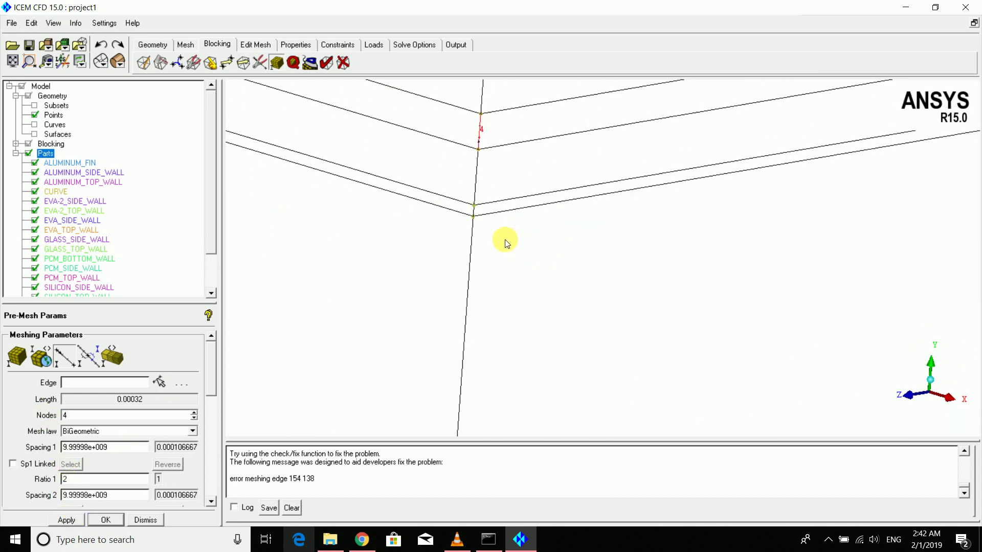
pyautogui.moveTo(446, 260); pyautogui.dragTo(496, 347, button='middle')
pyautogui.click(182, 386)
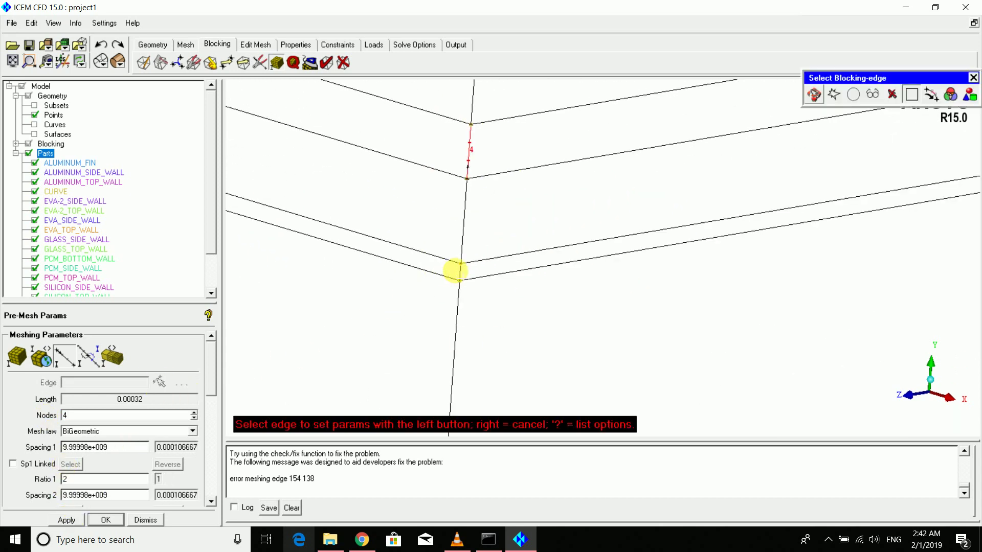
pyautogui.click(460, 271)
pyautogui.moveTo(84, 412); pyautogui.dragTo(46, 417)
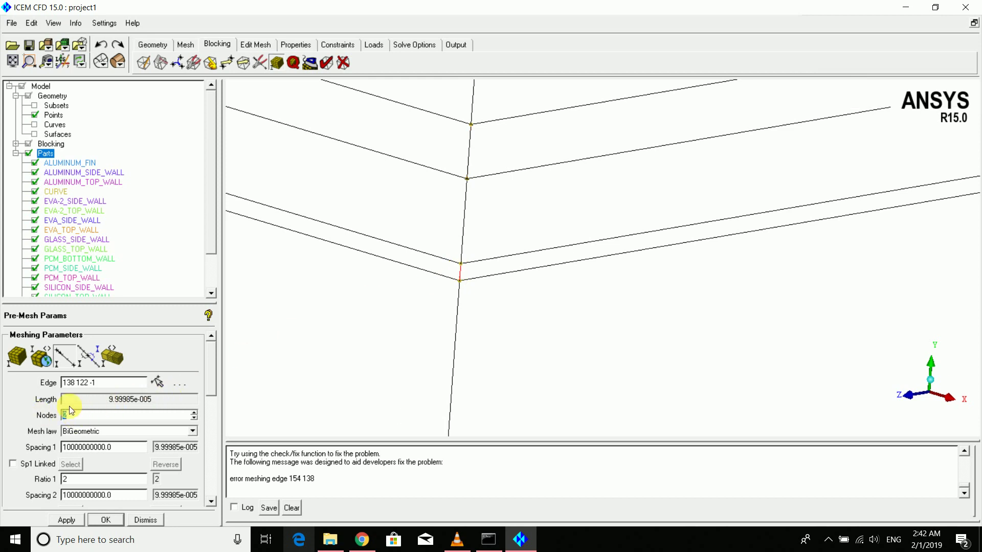
pyautogui.write('3')
pyautogui.click(66, 521)
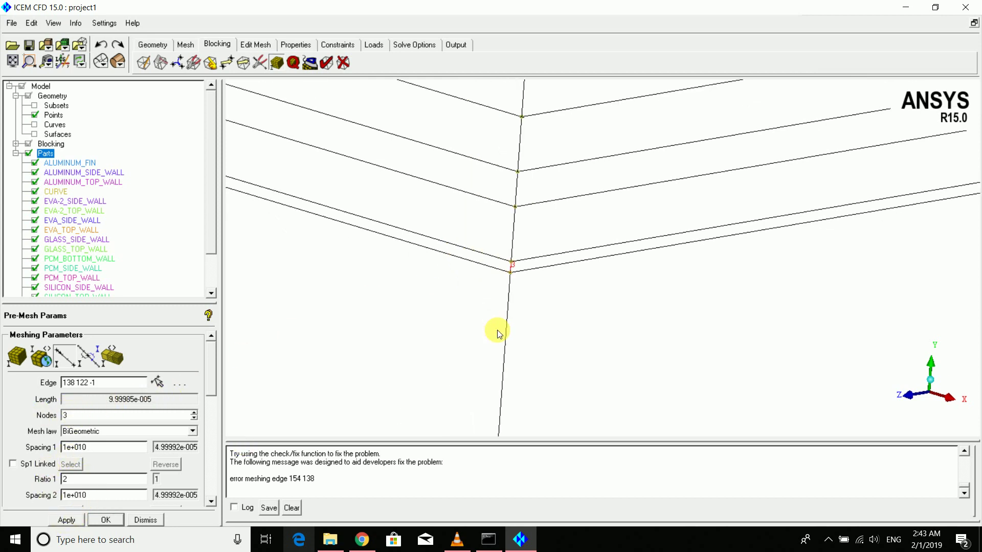
pyautogui.click(12, 61)
pyautogui.moveTo(484, 223); pyautogui.dragTo(603, 304)
pyautogui.click(152, 522)
# Display the blocks of the blocking and show the layer stack in a side view along the X axis
pyautogui.moveTo(706, 274); pyautogui.dragTo(538, 210)
pyautogui.scroll(5, 538, 211)
pyautogui.moveTo(529, 257); pyautogui.dragTo(3, 143, button='right')
pyautogui.click(16, 144)
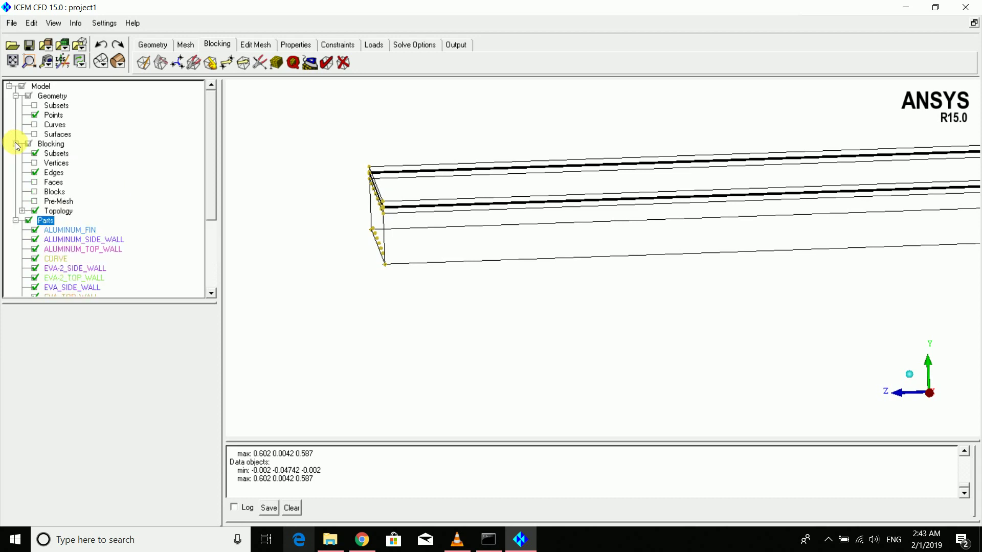
pyautogui.click(34, 191)
pyautogui.moveTo(440, 253); pyautogui.dragTo(471, 207)
pyautogui.moveTo(471, 208); pyautogui.dragTo(405, 144, button='right')
pyautogui.moveTo(405, 144); pyautogui.dragTo(609, 314)
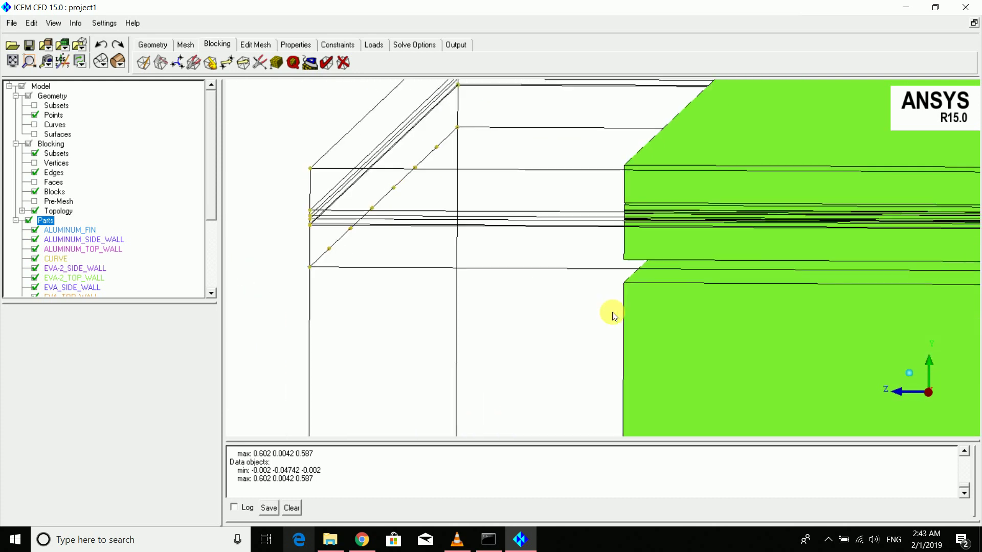
pyautogui.moveTo(651, 165); pyautogui.dragTo(850, 338)
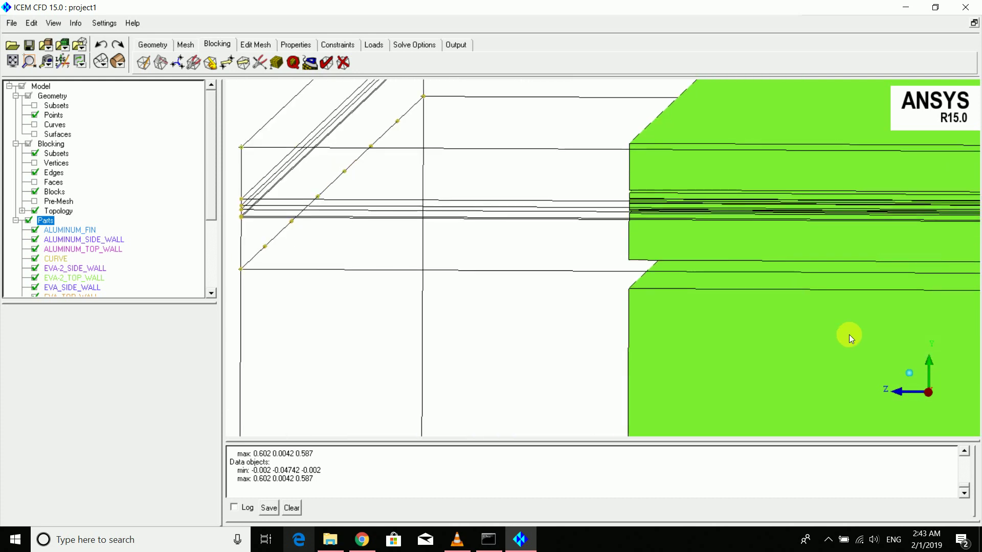
pyautogui.click(928, 394)
pyautogui.moveTo(654, 285); pyautogui.dragTo(431, 195, button='right')
pyautogui.moveTo(430, 195); pyautogui.dragTo(589, 277, button='middle')
pyautogui.scroll(5, 590, 259)
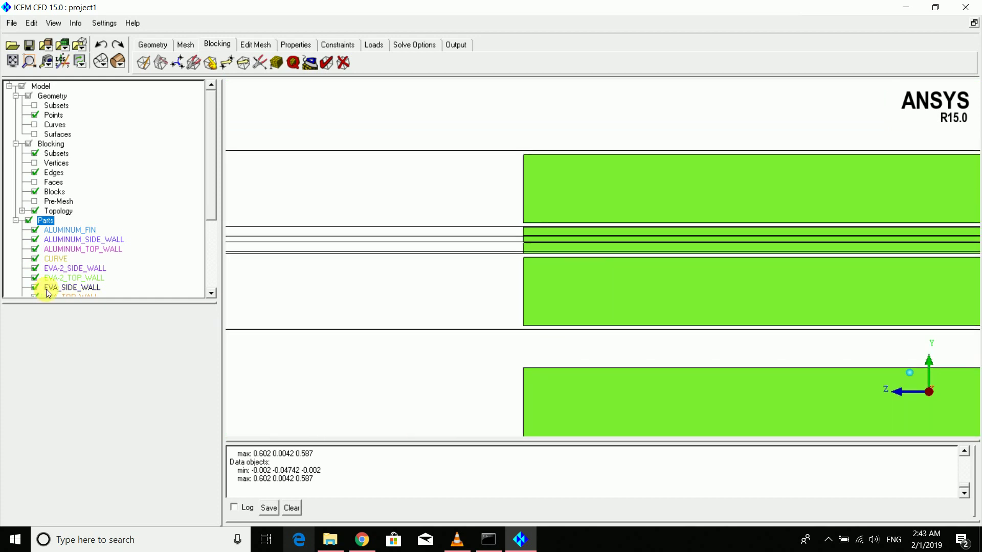
# Create the blocking-material part volume_glass from the thick top block
pyautogui.rightClick(50, 222)
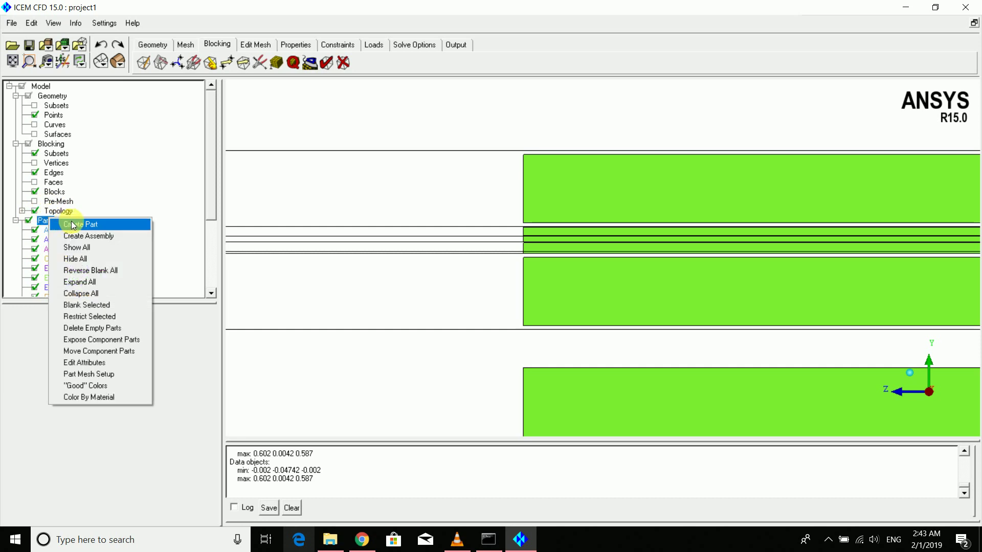
pyautogui.click(73, 225)
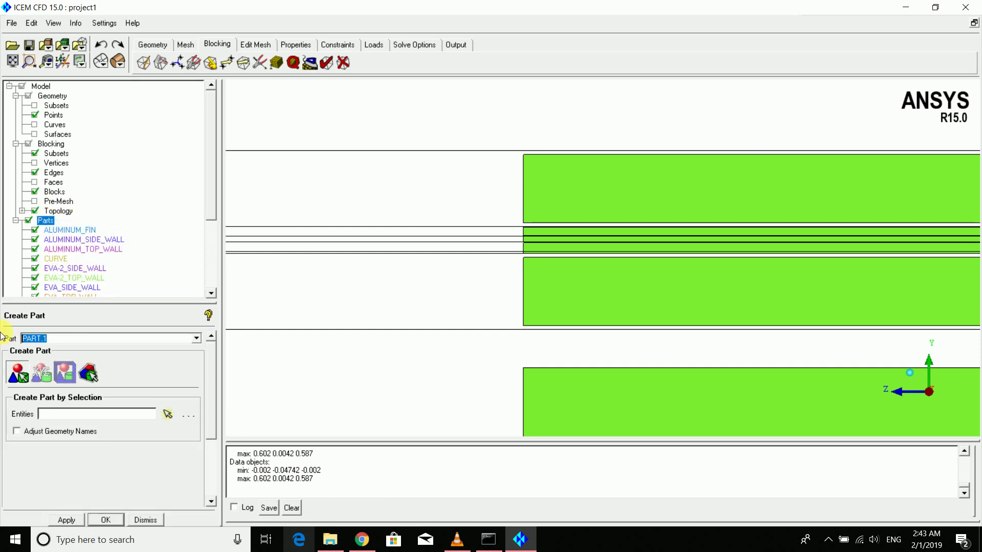
pyautogui.write('volume_glass')
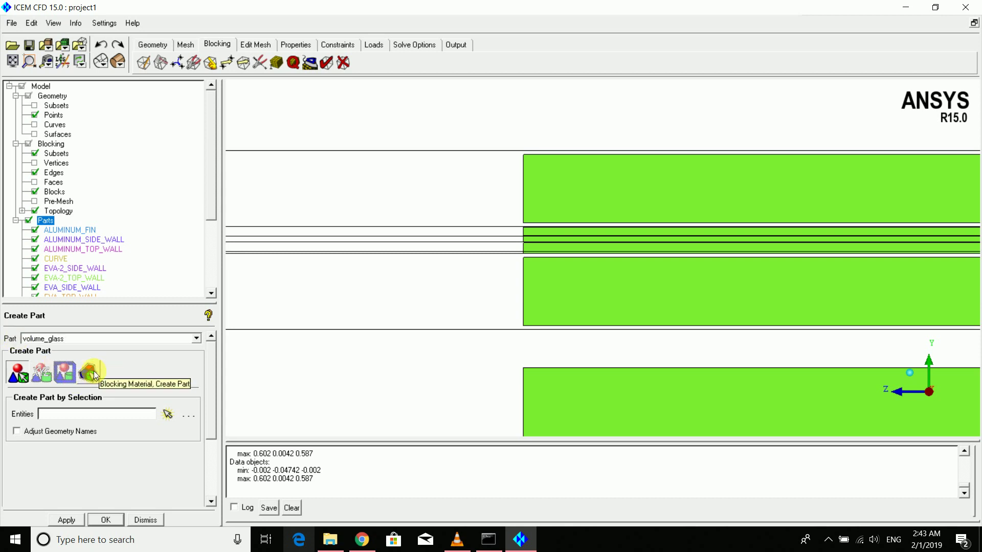
pyautogui.click(90, 374)
pyautogui.click(592, 187)
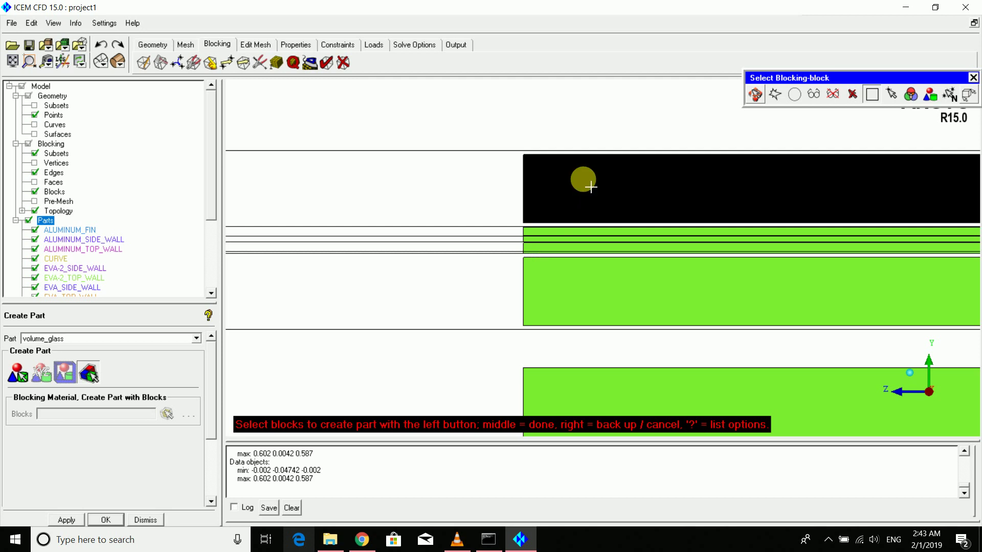
pyautogui.middleClick(592, 187)
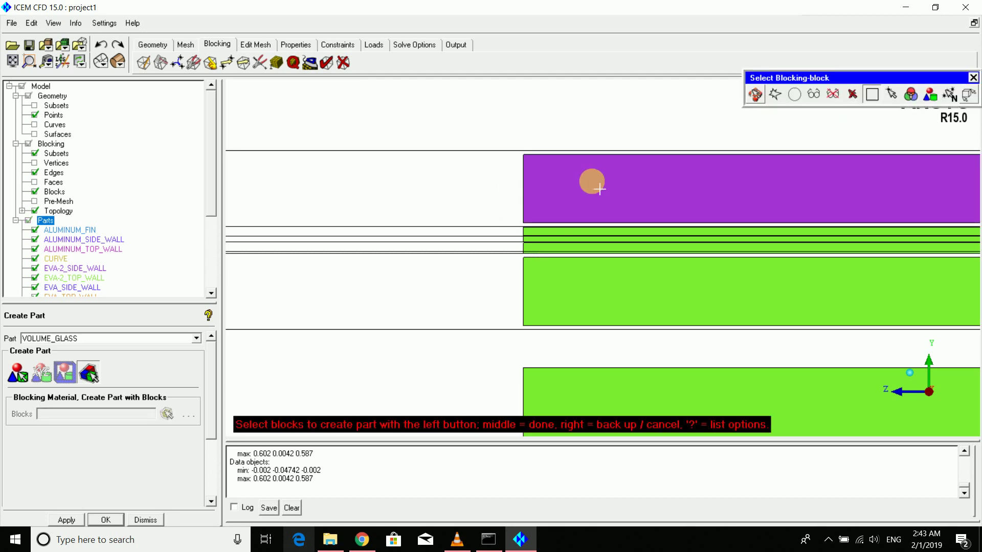
pyautogui.middleClick(574, 186)
# Create the part VOLUME_eva from the first and third thin blocks below the glass, and VOLUME_silicon from the block between them
pyautogui.doubleClick(98, 343)
pyautogui.click(90, 341)
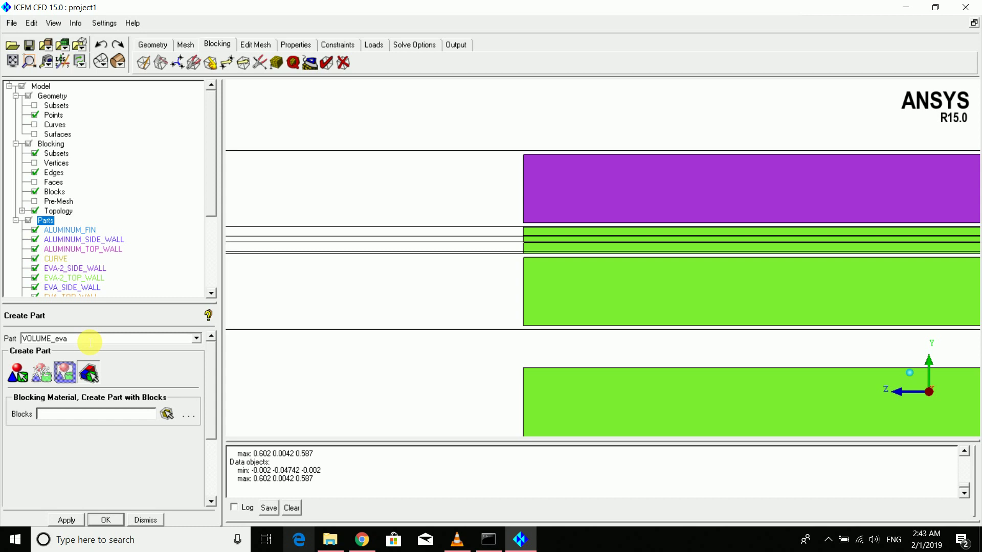
pyautogui.click(84, 361)
pyautogui.click(542, 229)
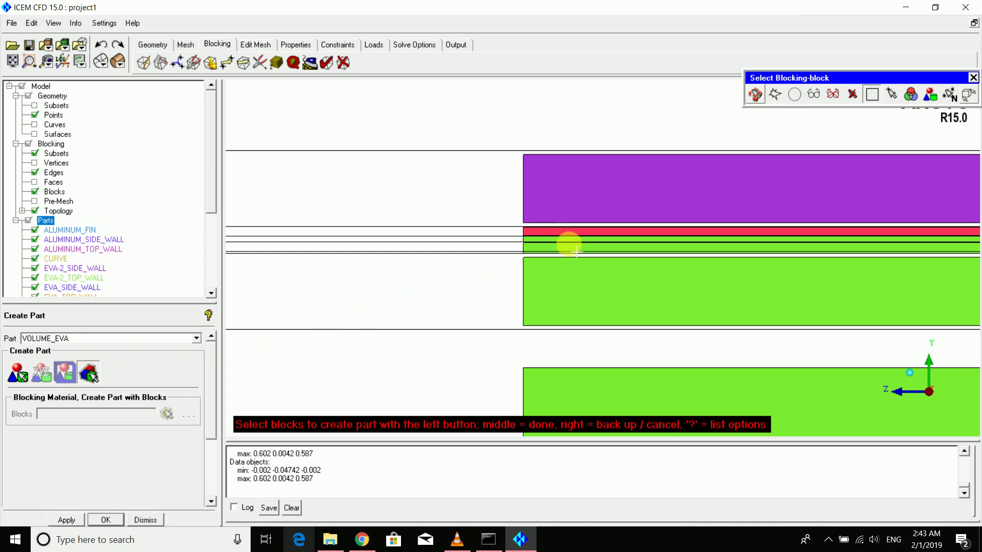
pyautogui.click(543, 247)
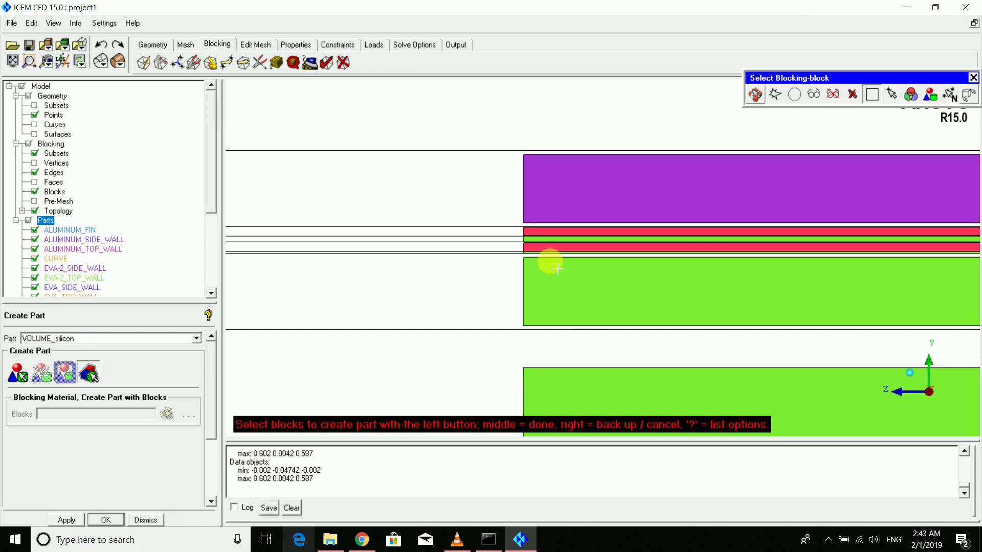
pyautogui.click(543, 241)
pyautogui.middleClick(543, 241)
# Create the part VOLUME_tedlar from the very thin block under the lower EVA layer, and VOLUME_aluminum from the block beneath it
pyautogui.scroll(6, 548, 248)
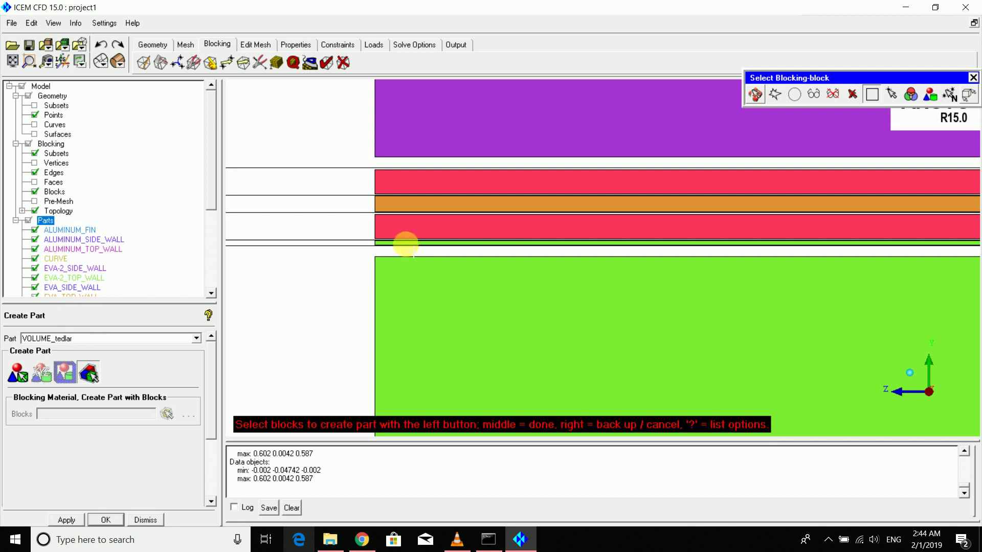
pyautogui.click(405, 244)
pyautogui.middleClick(405, 244)
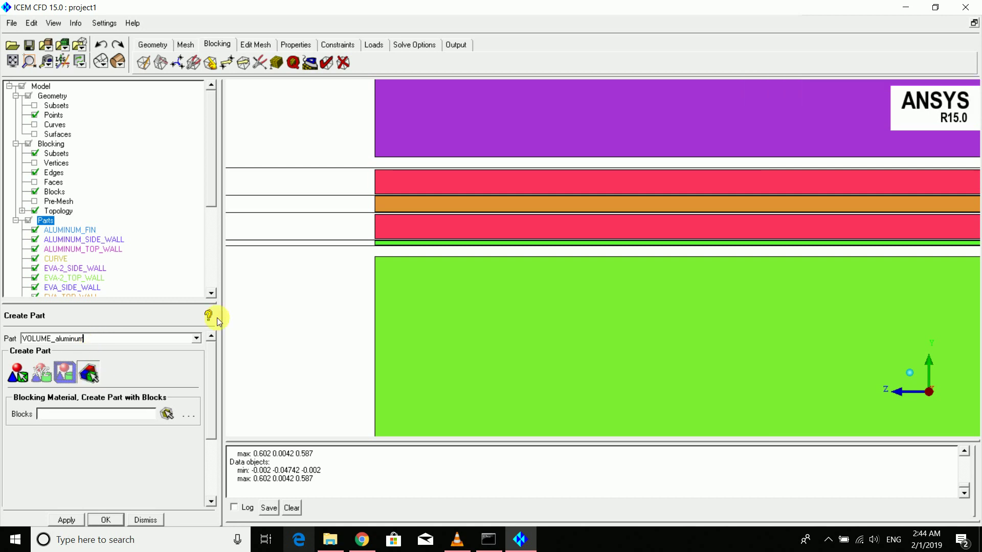
pyautogui.click(408, 279)
pyautogui.middleClick(408, 279)
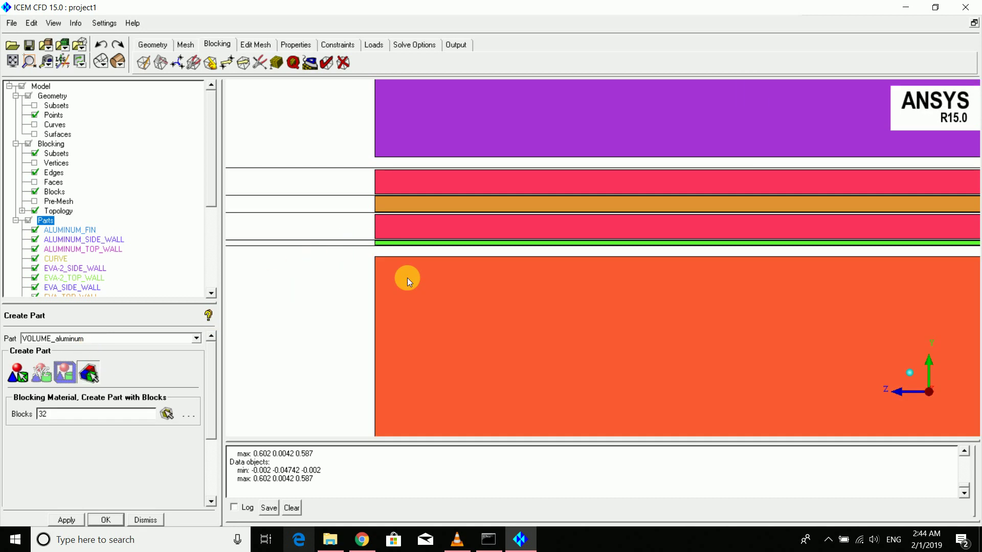
# Examine the coloured block volumes along the panel and at its corner, closing the part creation
pyautogui.scroll(-7, 408, 279)
pyautogui.scroll(-8, 707, 312)
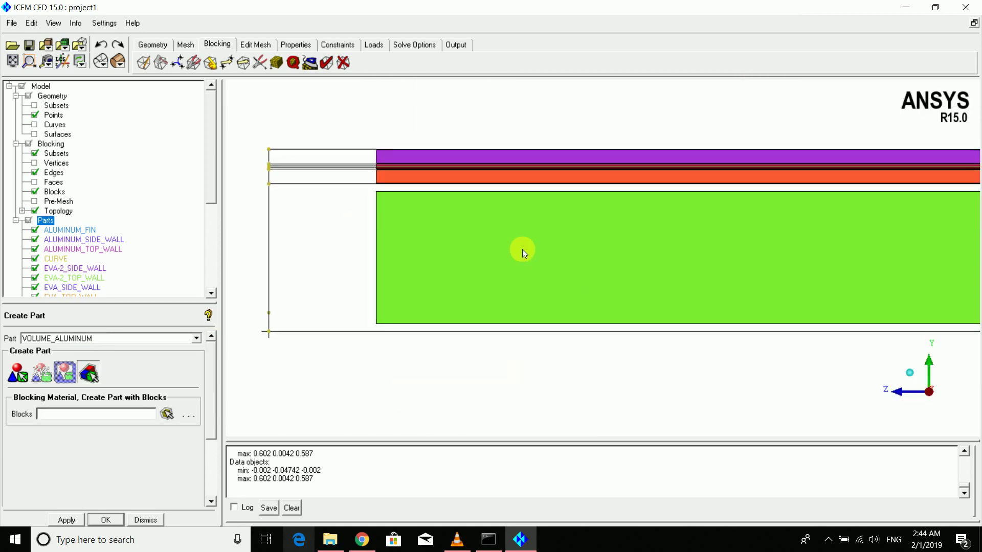
pyautogui.moveTo(513, 274); pyautogui.dragTo(372, 293, button='middle')
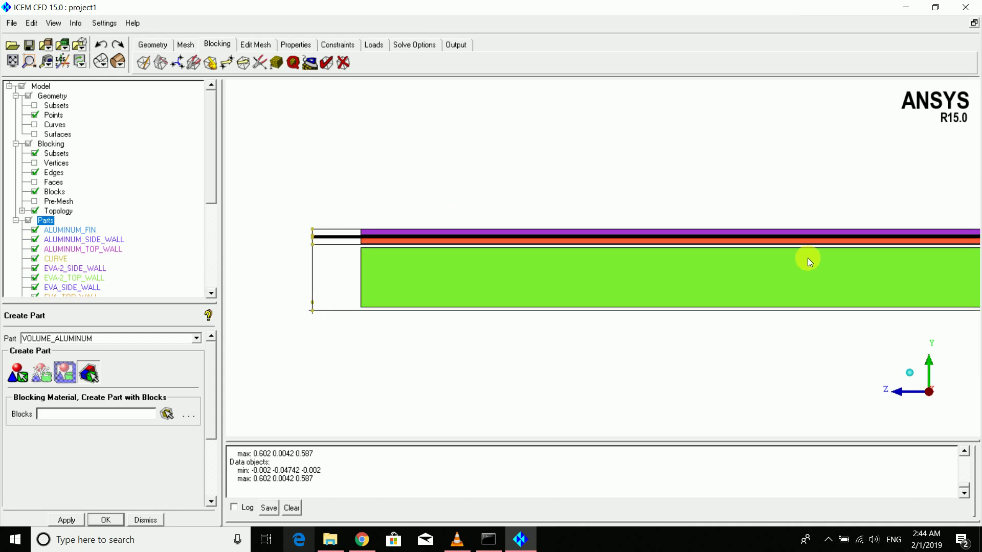
pyautogui.moveTo(936, 264); pyautogui.dragTo(642, 241, button='middle')
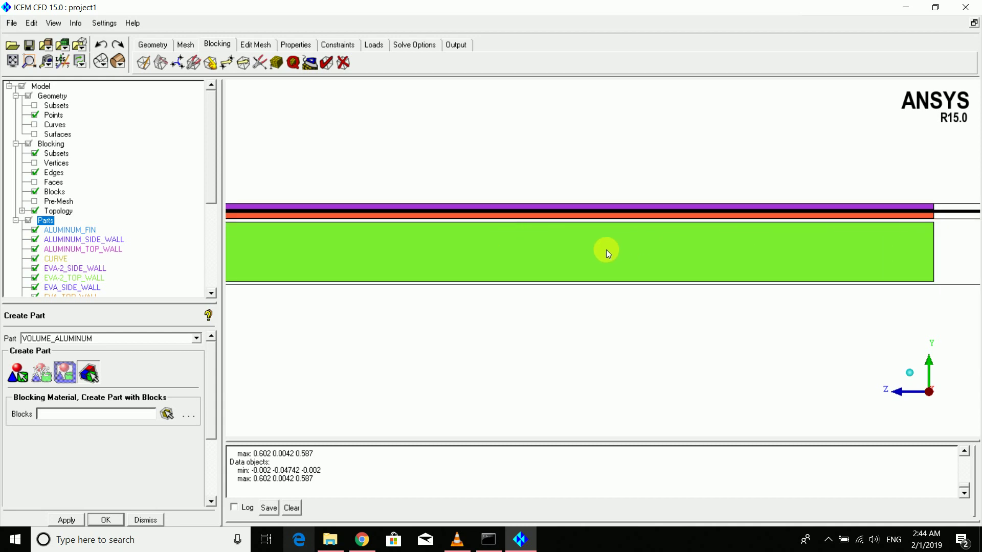
pyautogui.moveTo(606, 249); pyautogui.dragTo(557, 274)
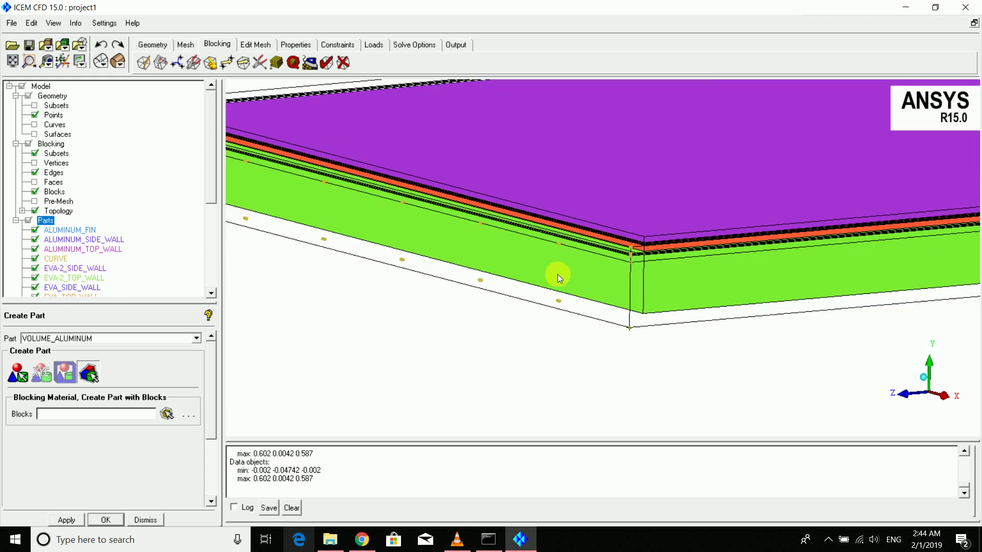
pyautogui.moveTo(509, 228); pyautogui.dragTo(486, 256)
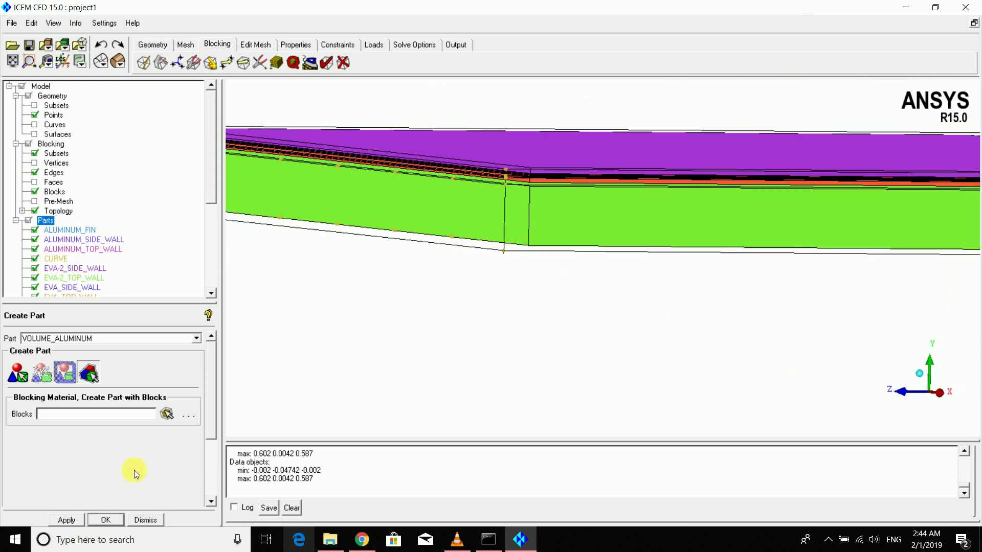
pyautogui.click(139, 518)
pyautogui.moveTo(401, 361); pyautogui.dragTo(610, 279)
pyautogui.scroll(4, 576, 285)
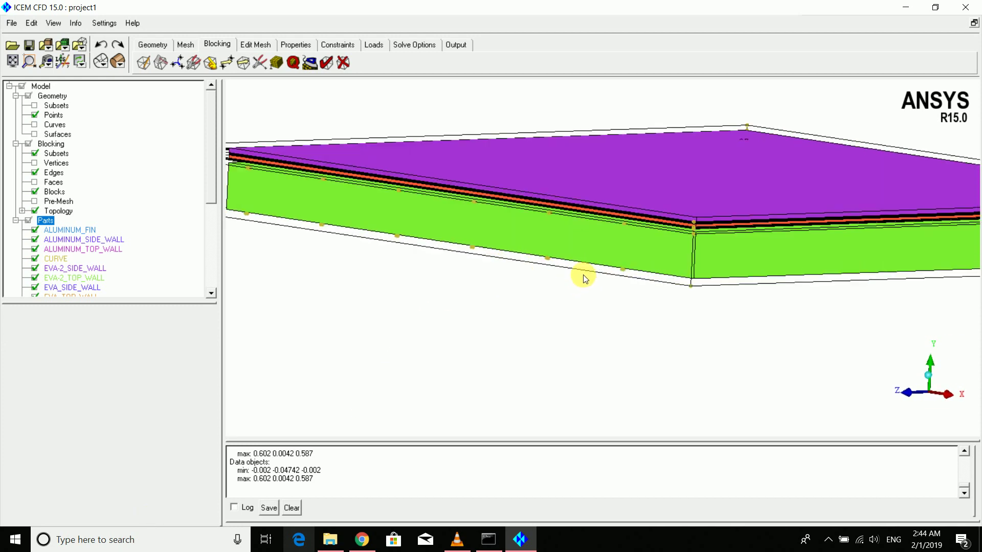
# Hide the blocks and split the visible blocking through the points on both sides of the fin nearest the panel corner
pyautogui.moveTo(586, 279); pyautogui.dragTo(539, 275, button='middle')
pyautogui.click(35, 192)
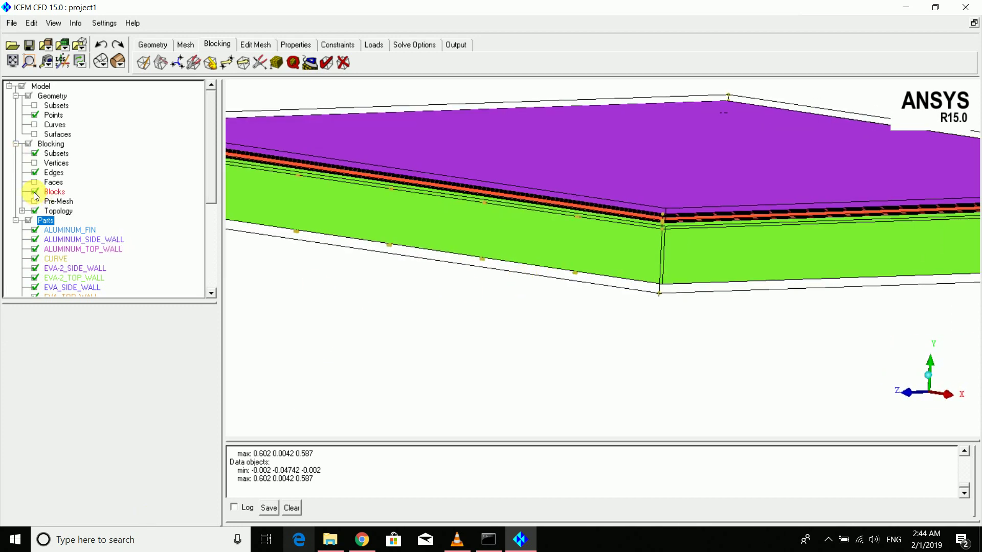
pyautogui.scroll(4, 509, 228)
pyautogui.scroll(-1, 559, 225)
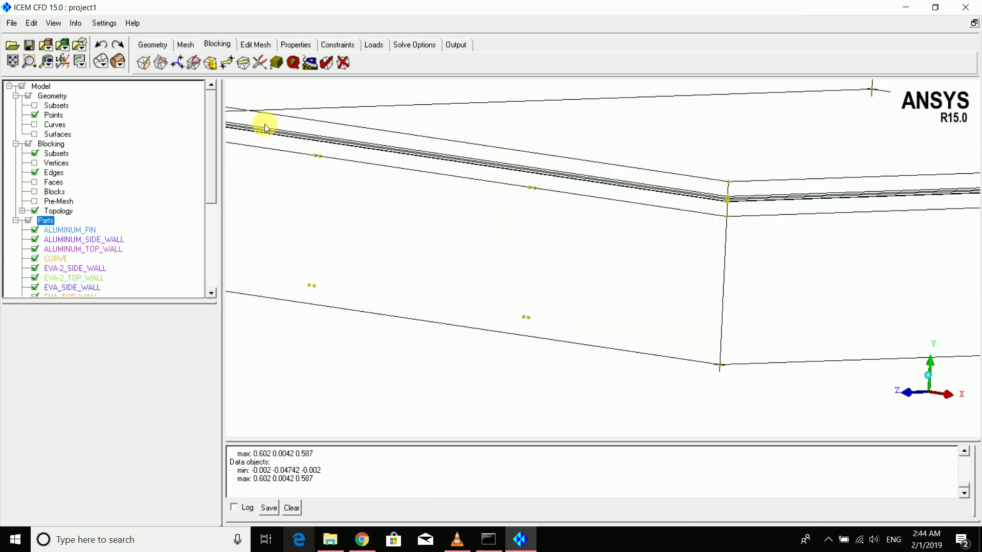
pyautogui.click(161, 63)
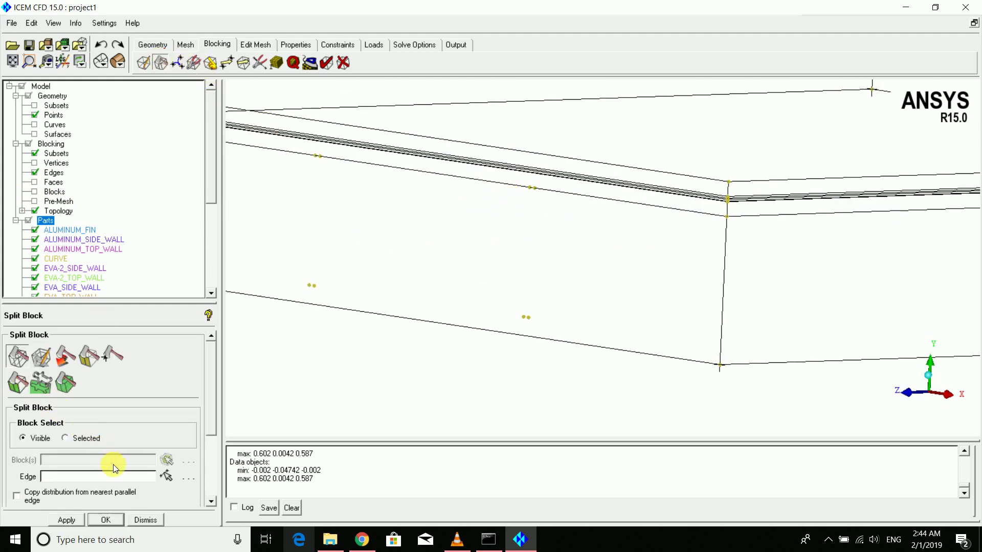
pyautogui.click(166, 477)
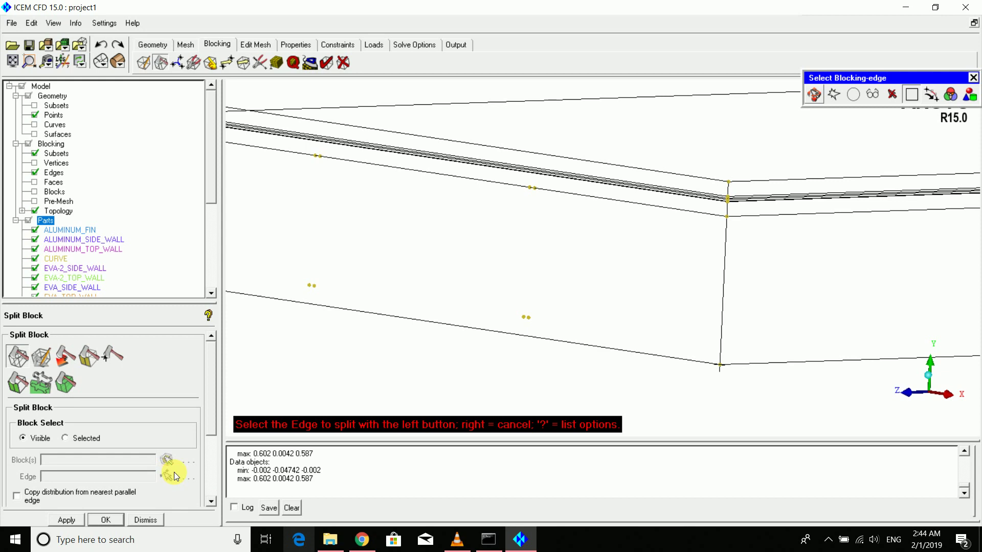
pyautogui.click(536, 189)
pyautogui.click(535, 188)
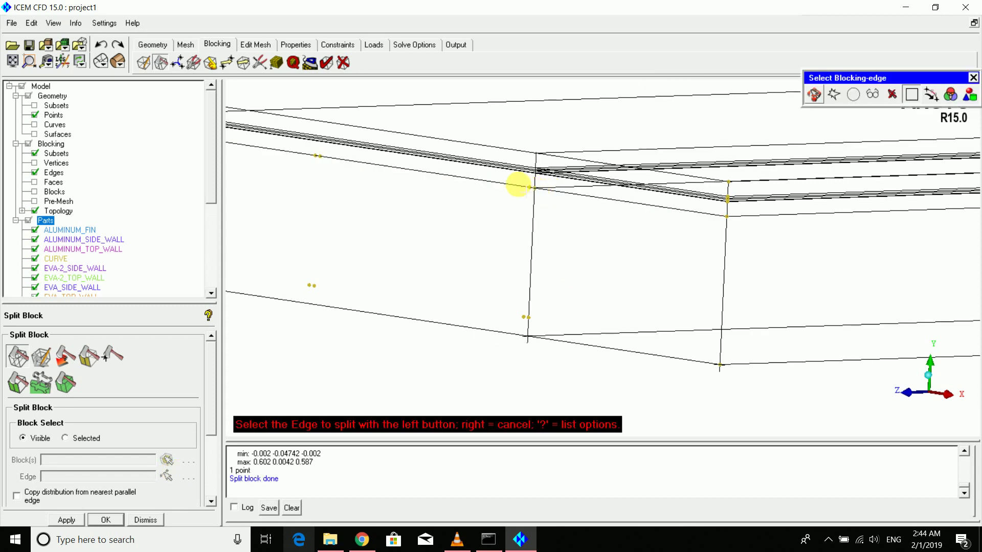
pyautogui.click(519, 183)
pyautogui.click(521, 182)
# Split the blocking through both sides of the second fin, and split it lengthwise at the fins' lower end points
pyautogui.click(336, 160)
pyautogui.click(299, 156)
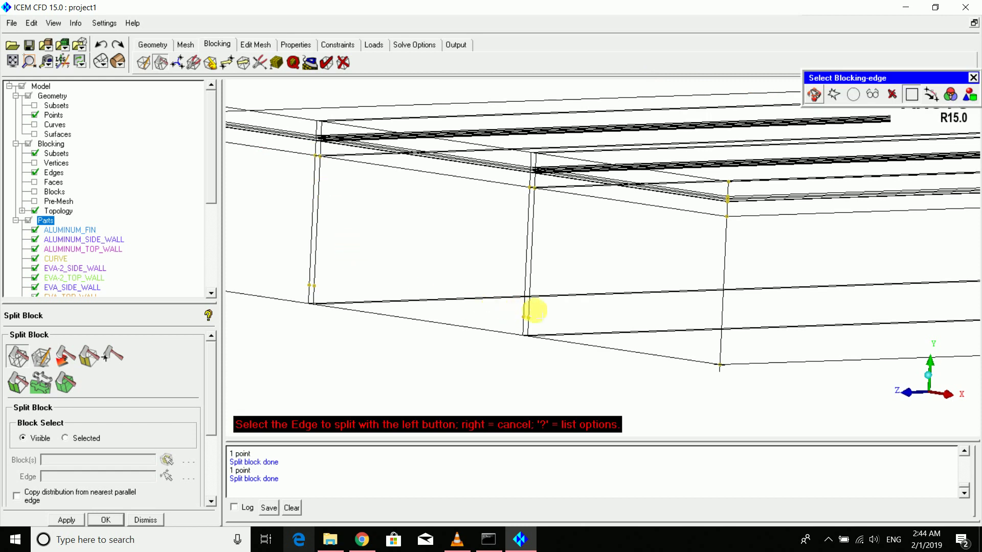
pyautogui.click(532, 313)
pyautogui.click(530, 319)
# Split the blocking through the points on both sides of the third and fourth fins
pyautogui.moveTo(375, 242); pyautogui.dragTo(866, 335, button='middle')
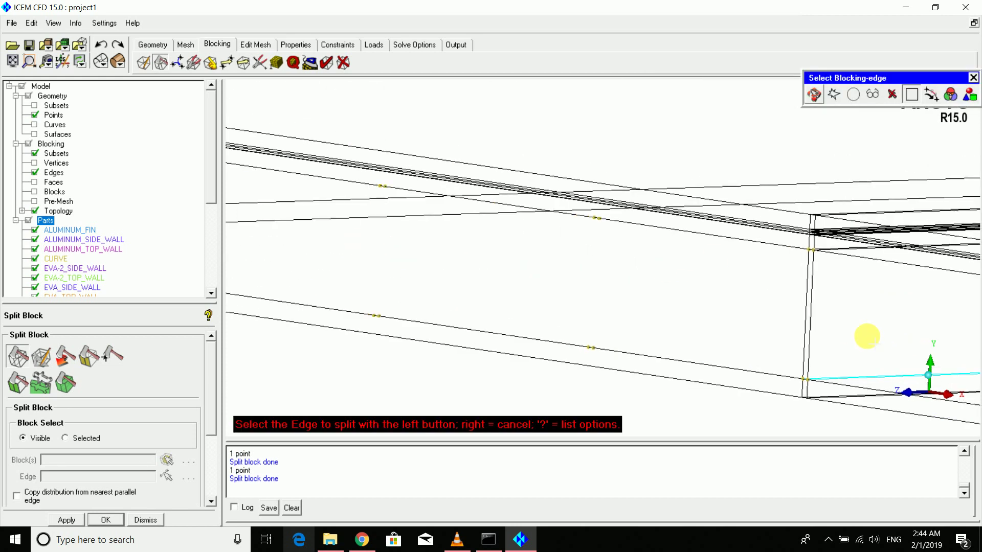
pyautogui.click(633, 226)
pyautogui.click(600, 220)
pyautogui.click(581, 219)
pyautogui.click(592, 219)
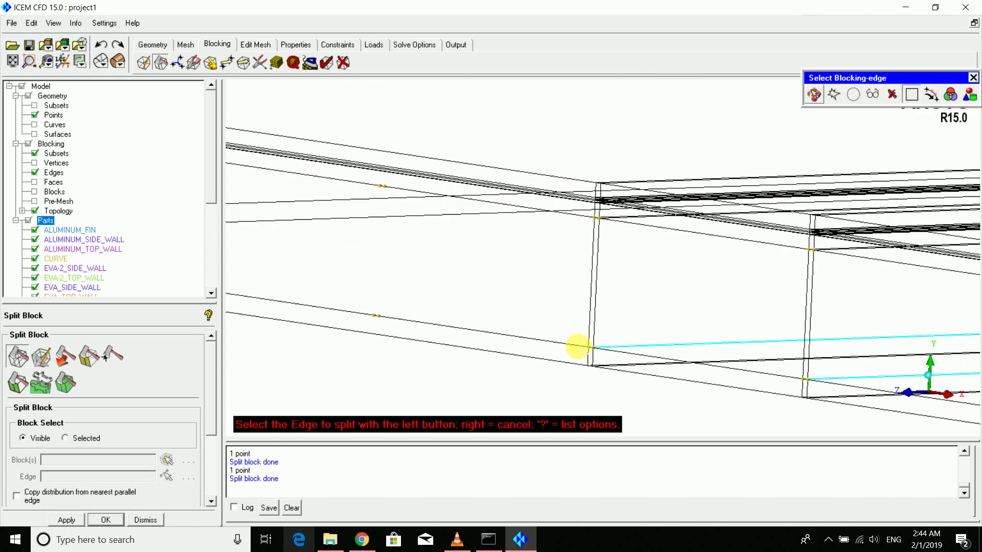
pyautogui.click(453, 328)
pyautogui.click(392, 325)
pyautogui.click(370, 316)
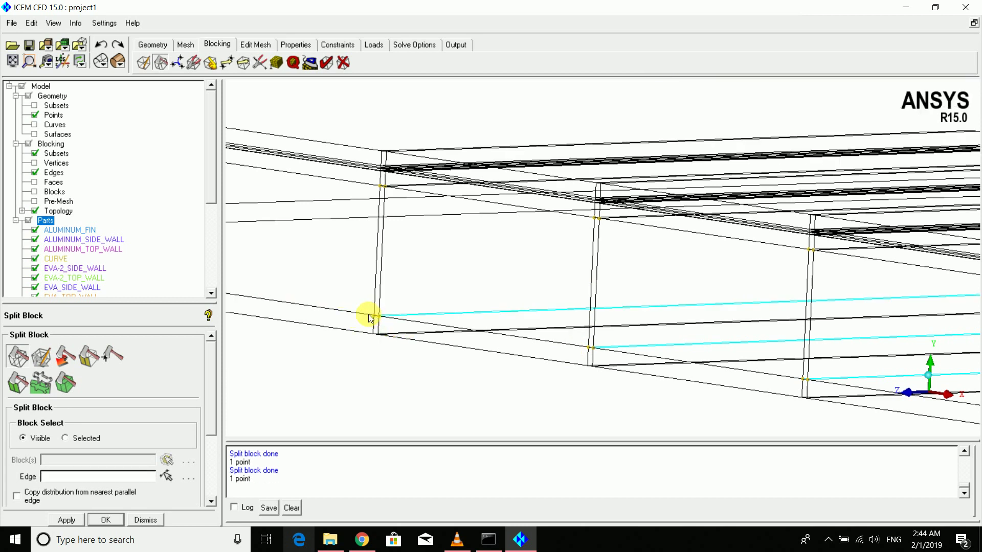
# Split the blocking through the points on both sides of the fifth and sixth fins, and end the edge selection
pyautogui.moveTo(370, 294); pyautogui.dragTo(698, 299, button='middle')
pyautogui.click(529, 300)
pyautogui.click(500, 296)
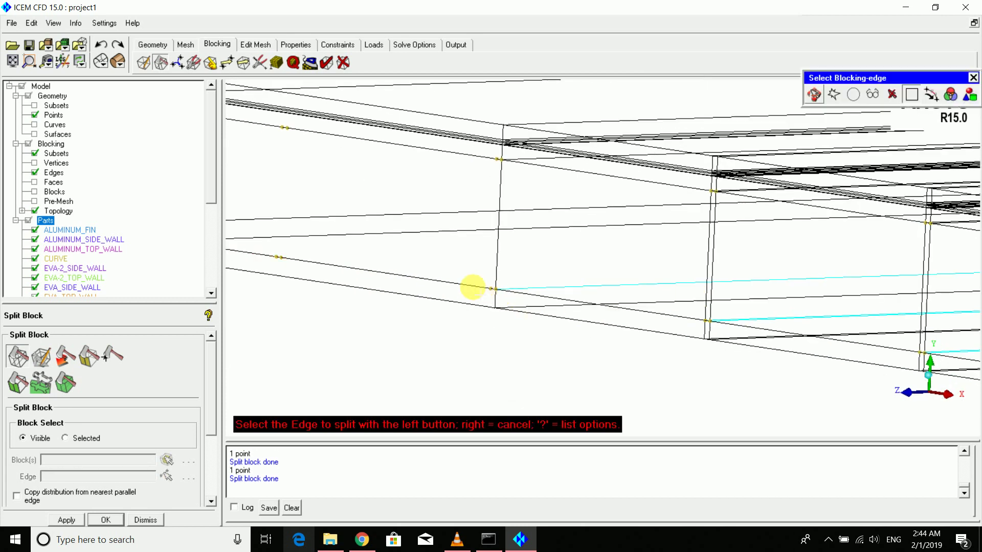
pyautogui.click(472, 287)
pyautogui.click(491, 289)
pyautogui.moveTo(485, 274); pyautogui.dragTo(755, 290, button='middle')
pyautogui.click(606, 286)
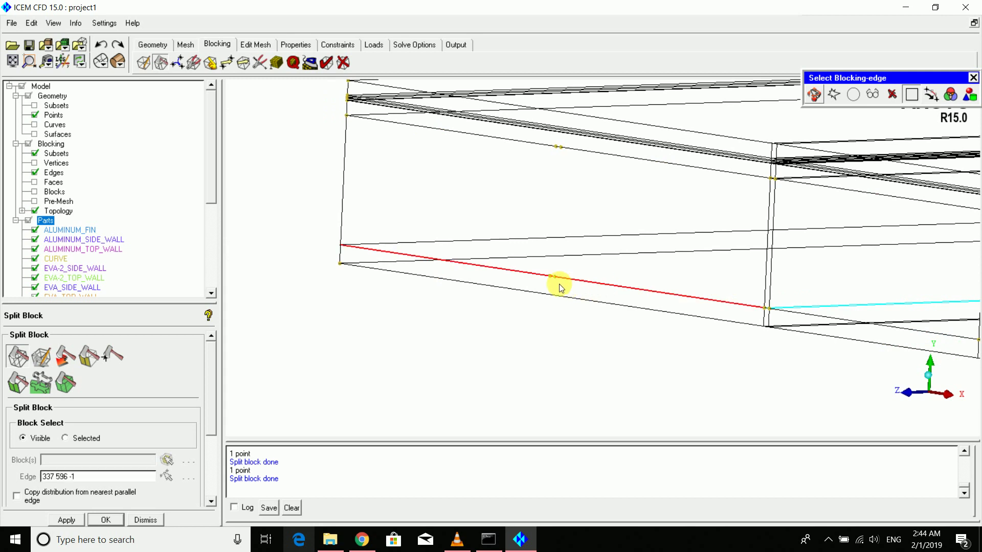
pyautogui.click(557, 280)
pyautogui.click(530, 275)
pyautogui.click(546, 276)
pyautogui.rightClick(550, 272)
# Examine the fin splits across the whole panel and along its end face in the XY view
pyautogui.scroll(-4, 563, 269)
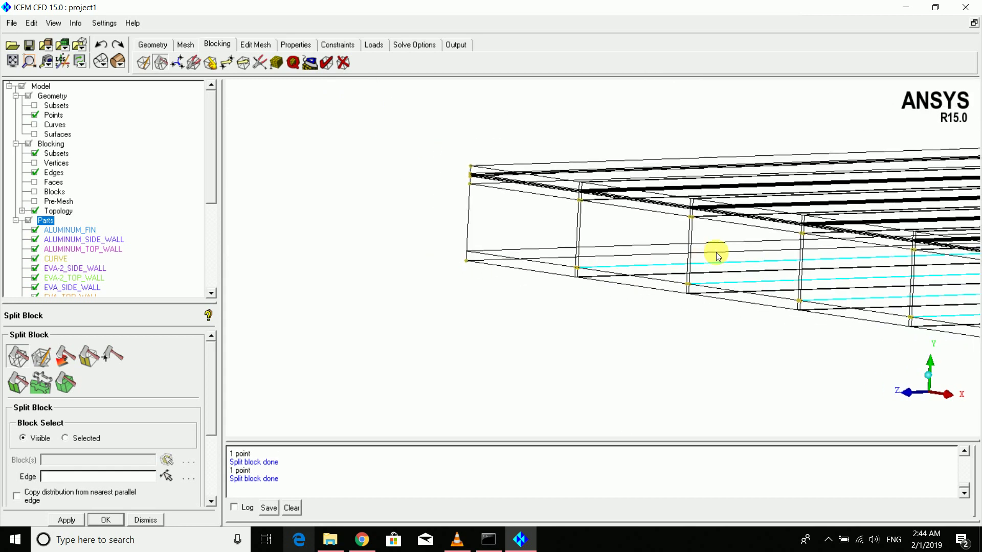
pyautogui.scroll(-5, 715, 253)
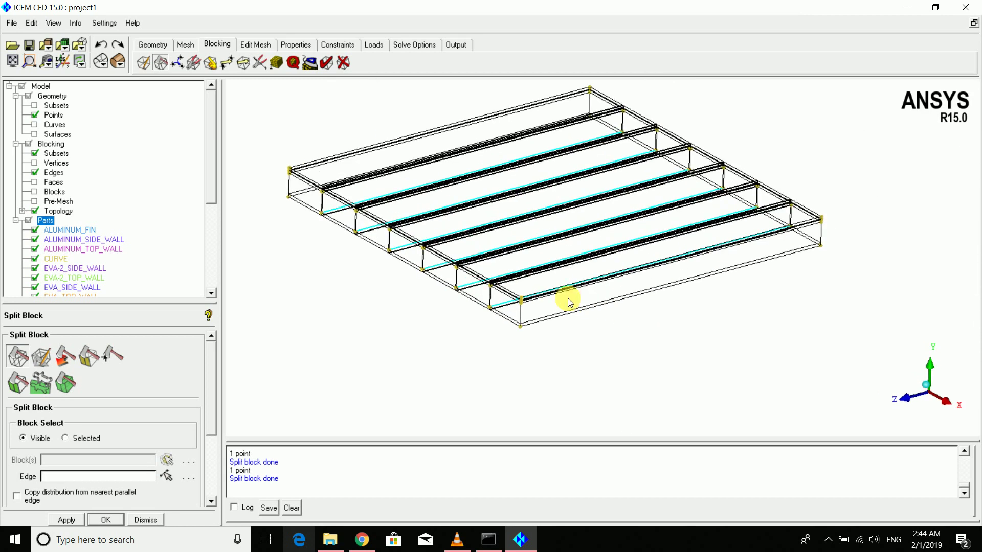
pyautogui.scroll(3, 569, 302)
pyautogui.moveTo(587, 291); pyautogui.dragTo(696, 234)
pyautogui.click(954, 395)
pyautogui.scroll(3, 696, 296)
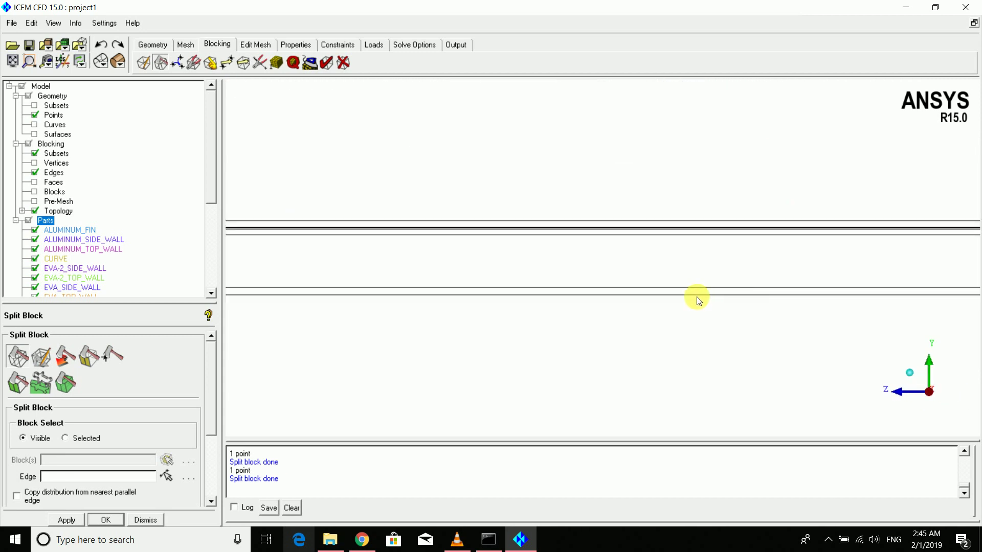
pyautogui.moveTo(696, 297); pyautogui.dragTo(773, 324)
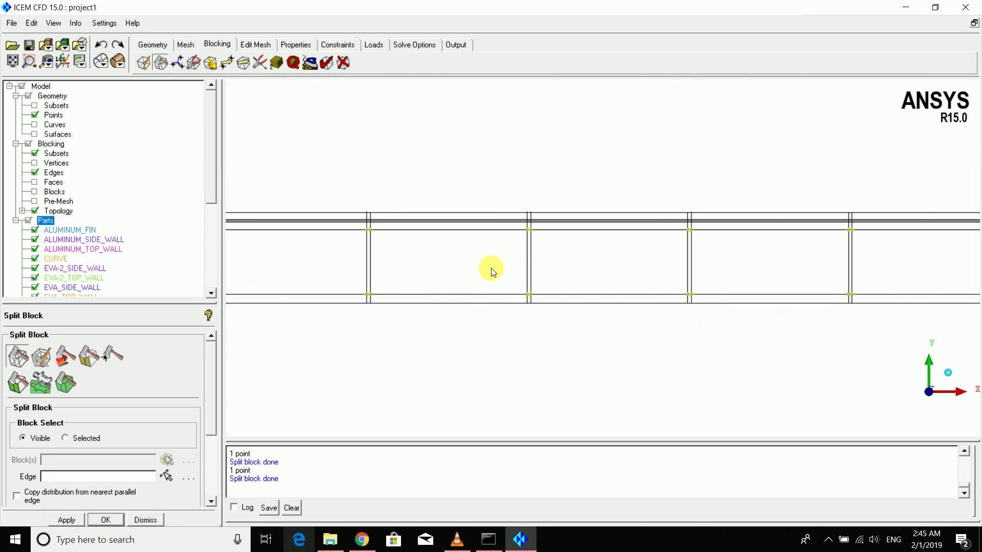
pyautogui.moveTo(492, 271); pyautogui.dragTo(638, 238, button='middle')
# Display the blocks on the panel's end face, with the narrow fin blocks at one end enlarged
pyautogui.click(35, 194)
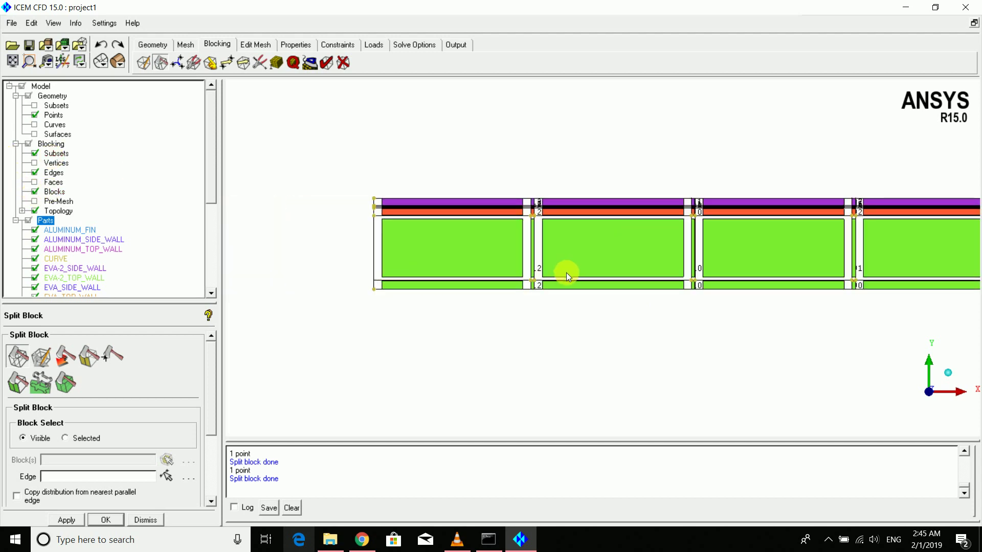
pyautogui.moveTo(554, 277); pyautogui.dragTo(615, 267, button='middle')
pyautogui.moveTo(615, 267); pyautogui.dragTo(621, 286, button='right')
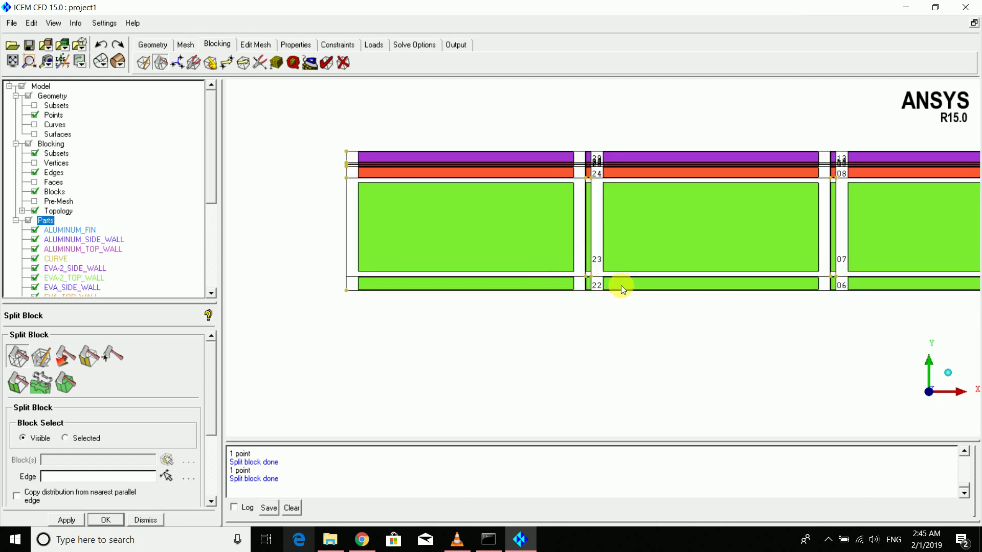
pyautogui.moveTo(569, 296); pyautogui.dragTo(501, 268, button='middle')
# Add the six narrow fin blocks between the aluminum layer and the lower split to the part VOLUME_ALUMINUM
pyautogui.moveTo(213, 170); pyautogui.dragTo(210, 215)
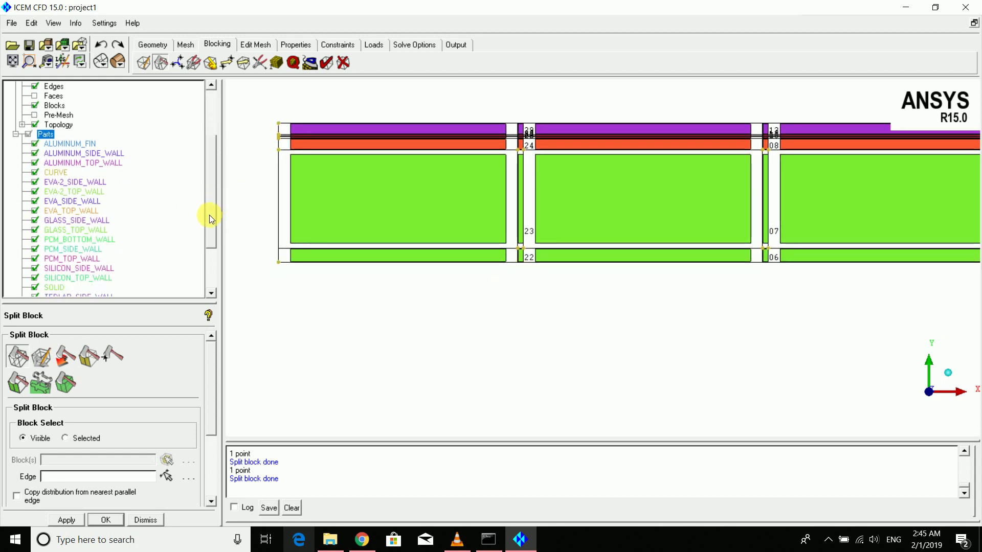
pyautogui.moveTo(212, 179); pyautogui.dragTo(214, 221)
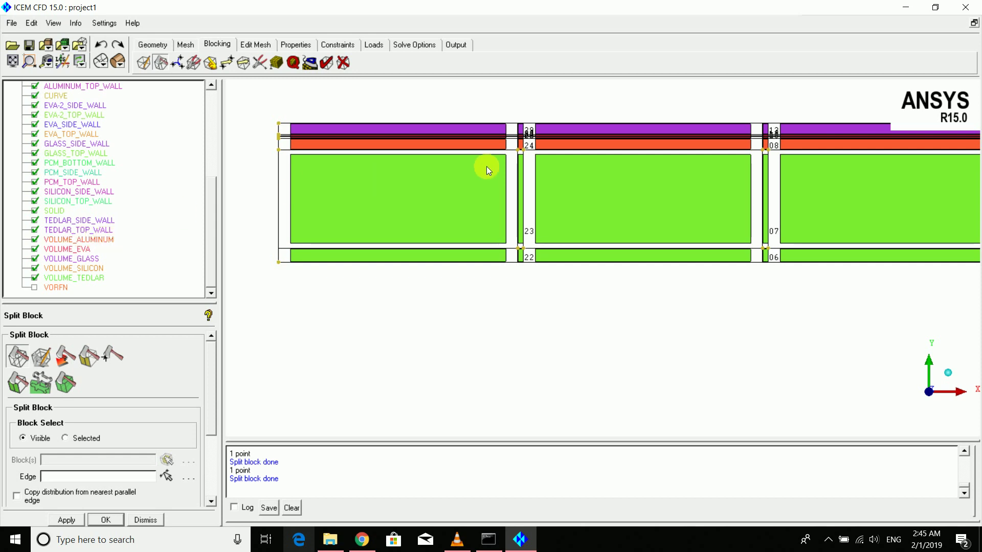
pyautogui.rightClick(101, 243)
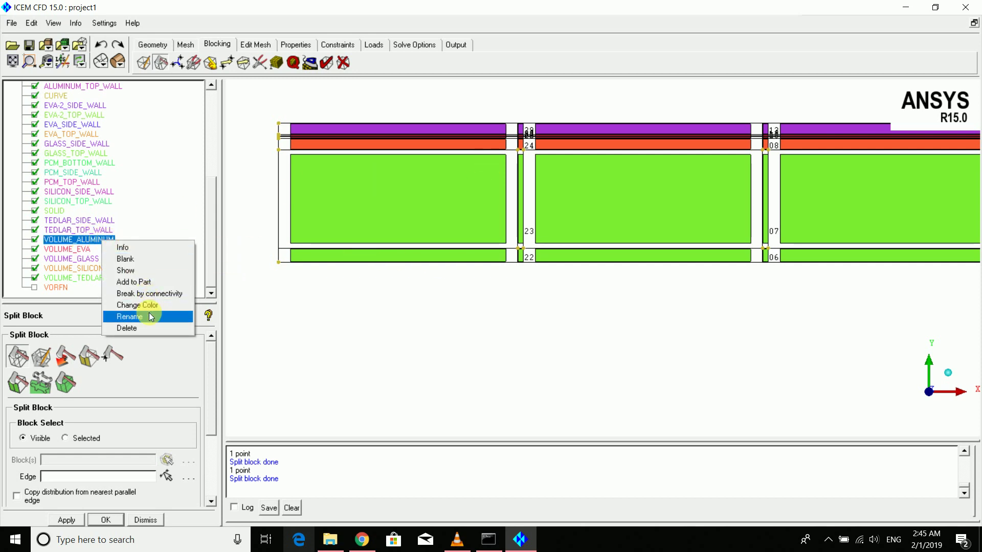
pyautogui.click(152, 283)
pyautogui.click(65, 374)
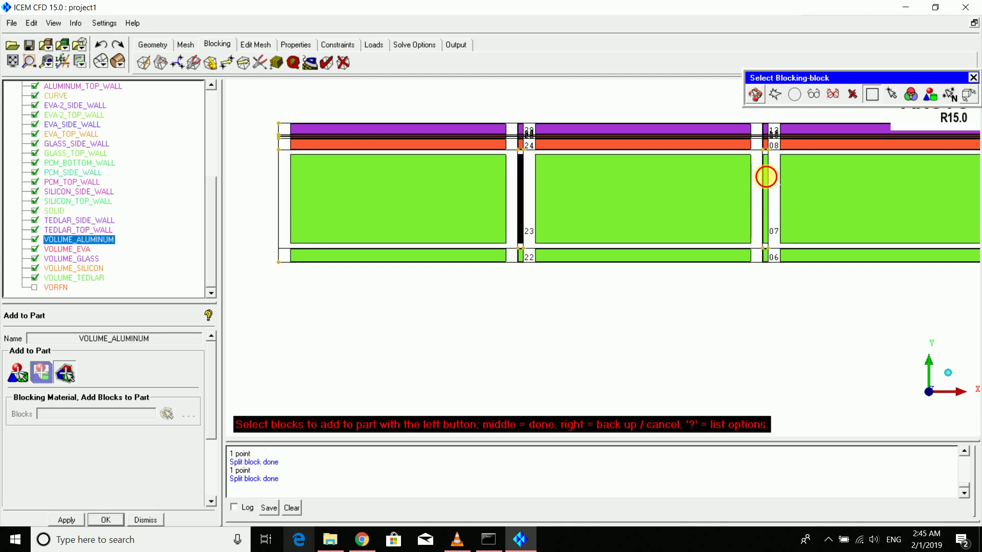
pyautogui.click(765, 177)
pyautogui.keyDown('ctrl'); pyautogui.moveTo(836, 203); pyautogui.dragTo(313, 263, button='middle'); pyautogui.keyUp('ctrl')
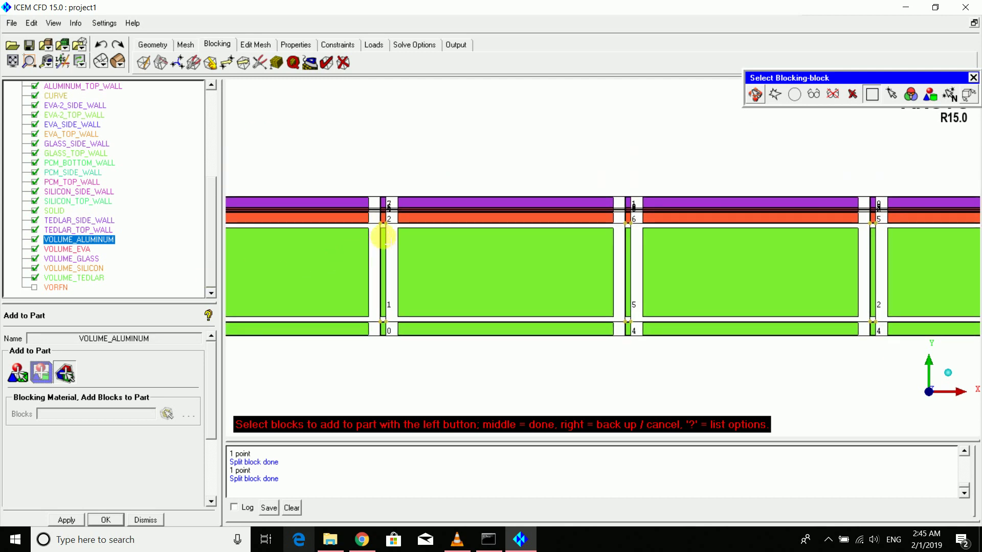
pyautogui.moveTo(825, 248); pyautogui.dragTo(388, 243, button='middle')
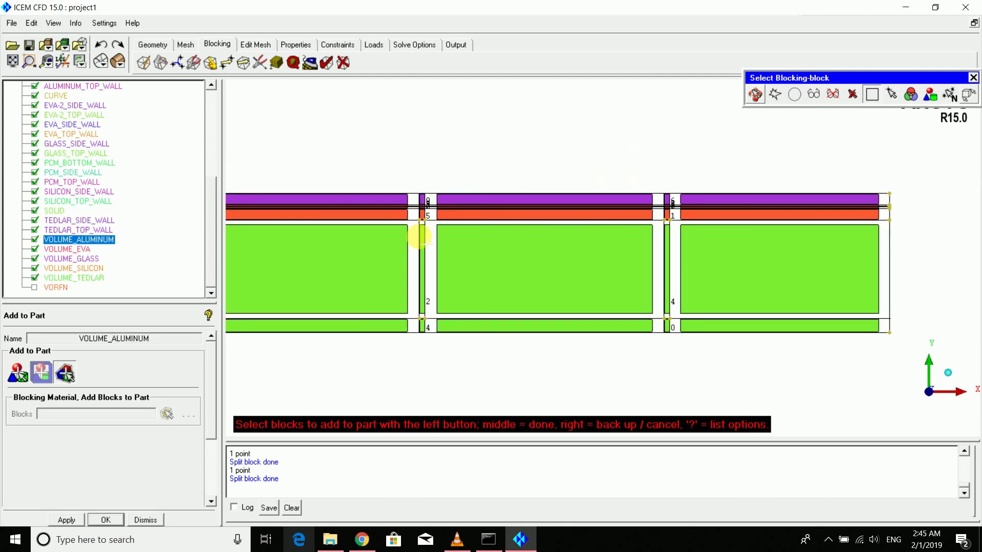
pyautogui.click(419, 236)
pyautogui.click(667, 245)
pyautogui.middleClick(688, 259)
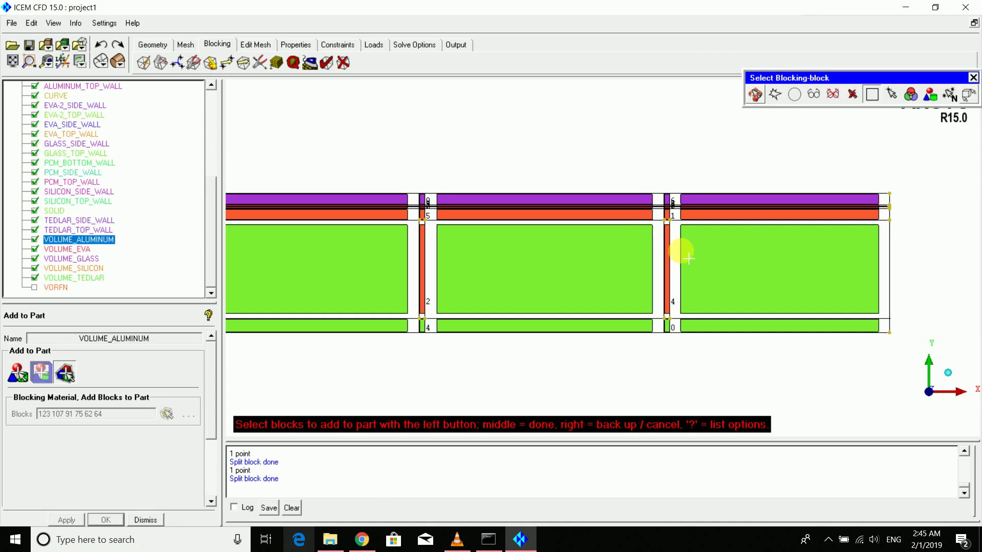
# Turn on the pre-mesh for the whole panel and recompute the out-of-date mesh
pyautogui.scroll(-4, 679, 253)
pyautogui.moveTo(769, 254); pyautogui.dragTo(578, 302)
pyautogui.scroll(-5, 578, 302)
pyautogui.moveTo(618, 310); pyautogui.dragTo(650, 294, button='middle')
pyautogui.moveTo(650, 295); pyautogui.dragTo(398, 299)
pyautogui.scroll(4, 96, 144)
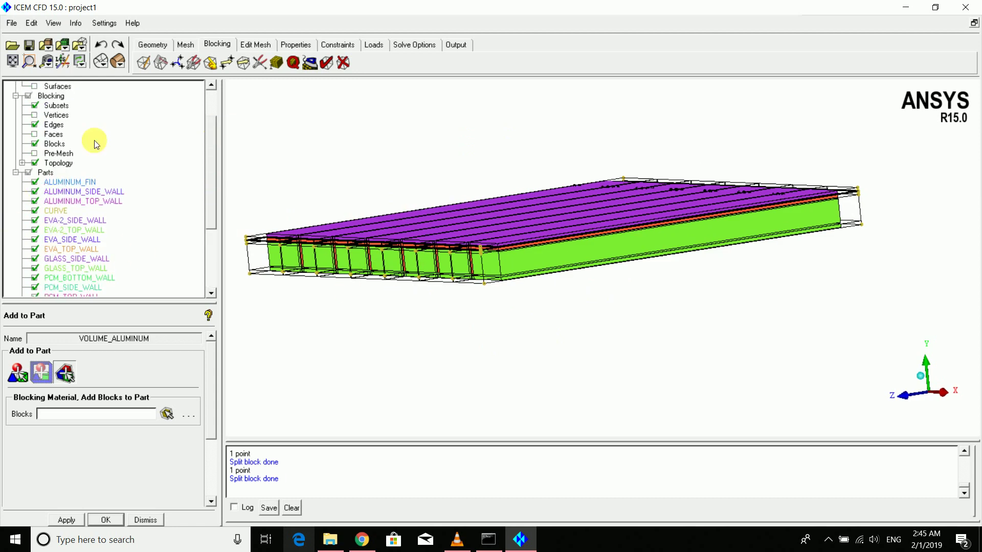
pyautogui.click(37, 154)
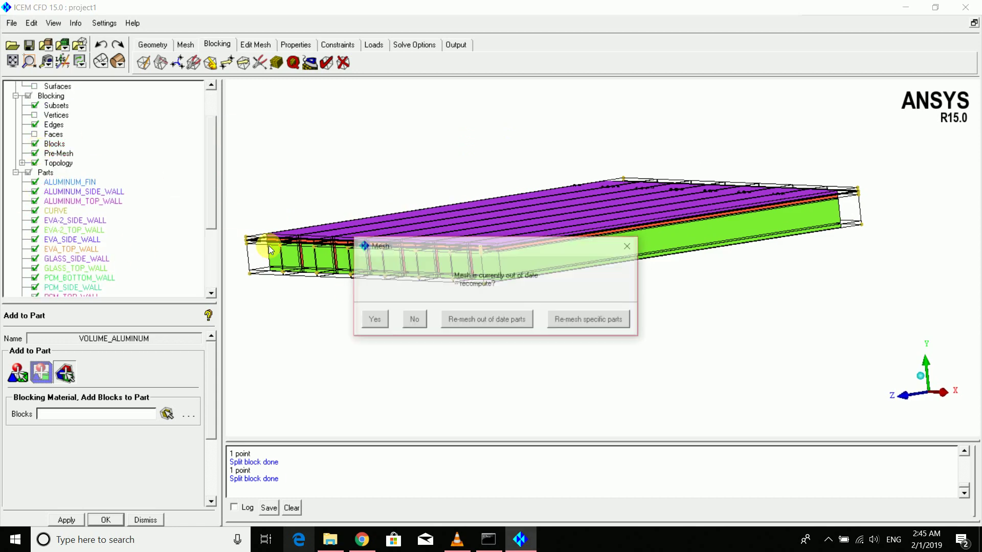
pyautogui.click(379, 318)
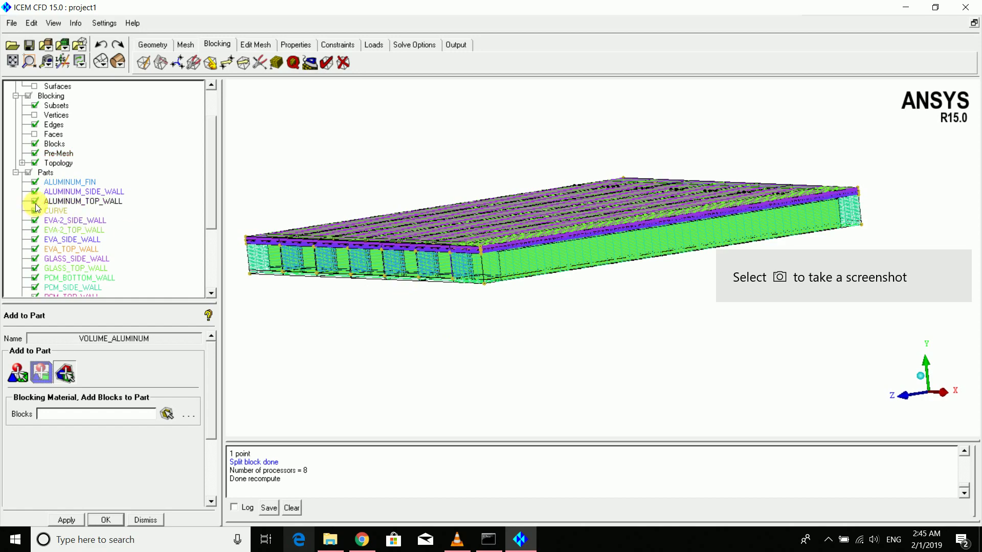
# Hide the blocks and display the panel's pre-mesh as solid faces with mesh lines
pyautogui.moveTo(423, 212); pyautogui.dragTo(391, 274)
pyautogui.moveTo(271, 212); pyautogui.dragTo(317, 177)
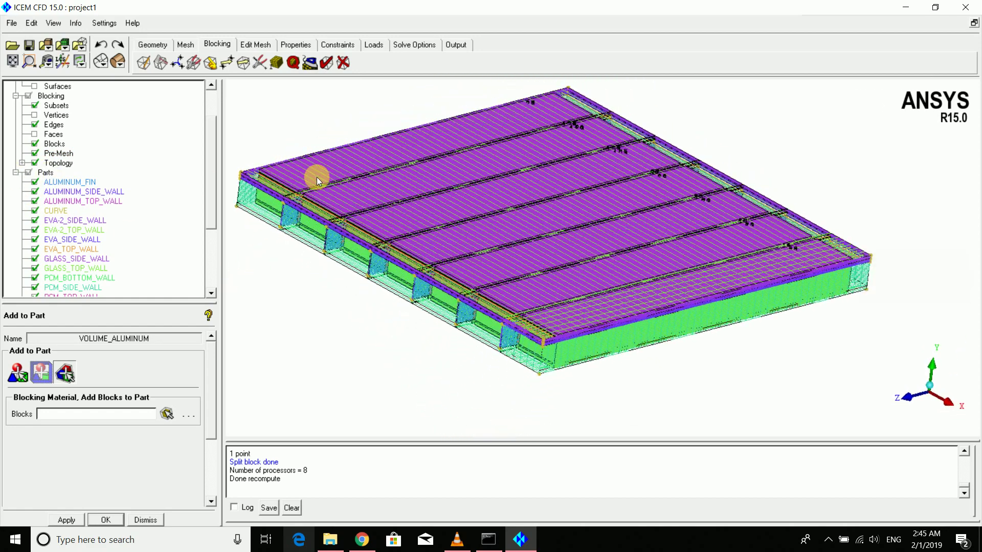
pyautogui.click(34, 143)
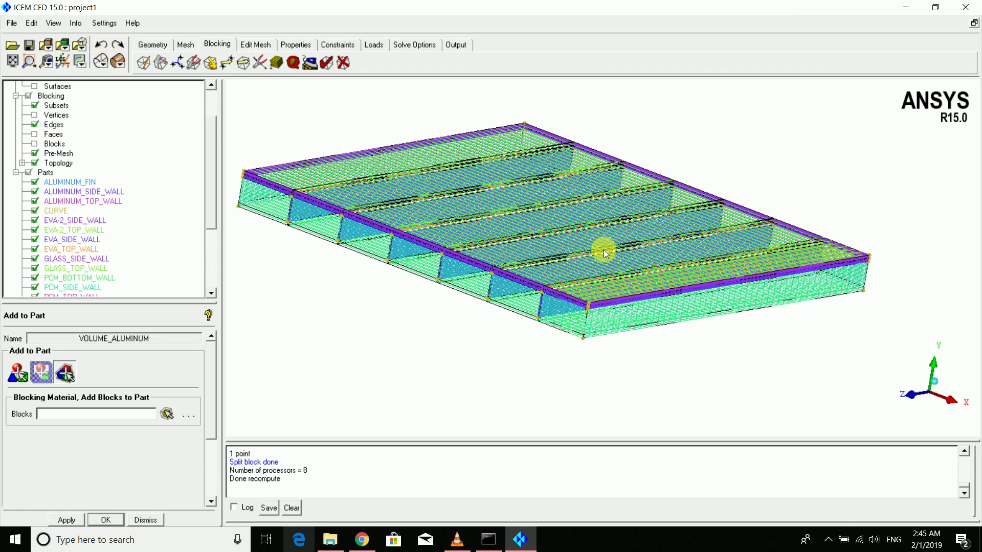
pyautogui.moveTo(603, 249); pyautogui.dragTo(561, 253)
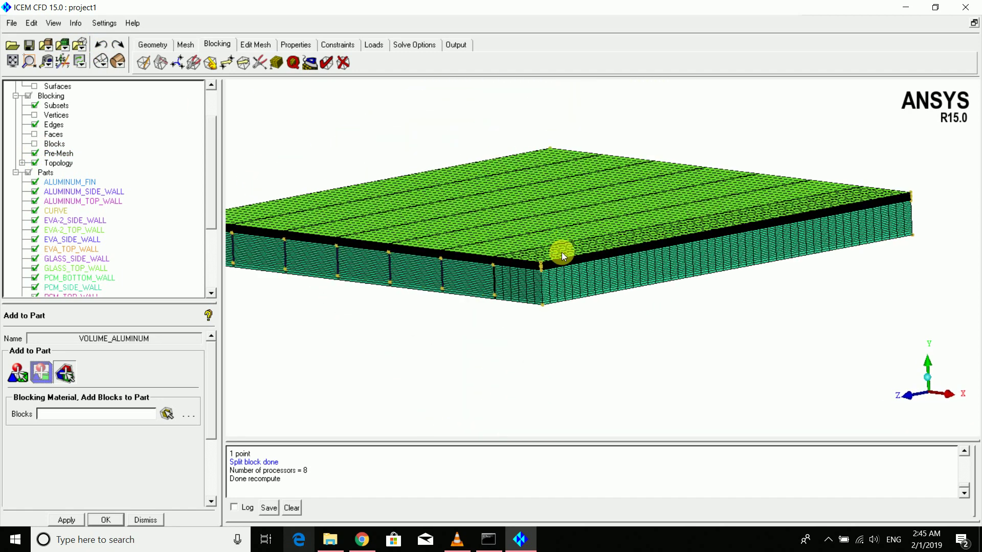
# Examine the mesh around the fins and the thin layer divisions close up at the panel's corner
pyautogui.scroll(3, 561, 252)
pyautogui.moveTo(565, 287); pyautogui.dragTo(601, 230, button='middle')
pyautogui.moveTo(491, 250); pyautogui.dragTo(528, 315)
pyautogui.scroll(4, 526, 315)
pyautogui.moveTo(526, 313); pyautogui.dragTo(532, 236, button='middle')
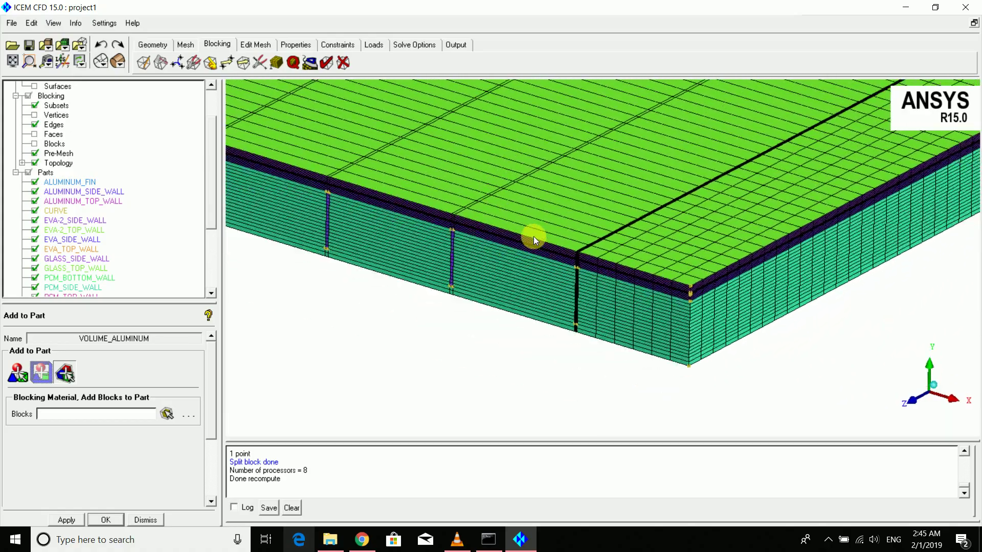
pyautogui.scroll(4, 532, 238)
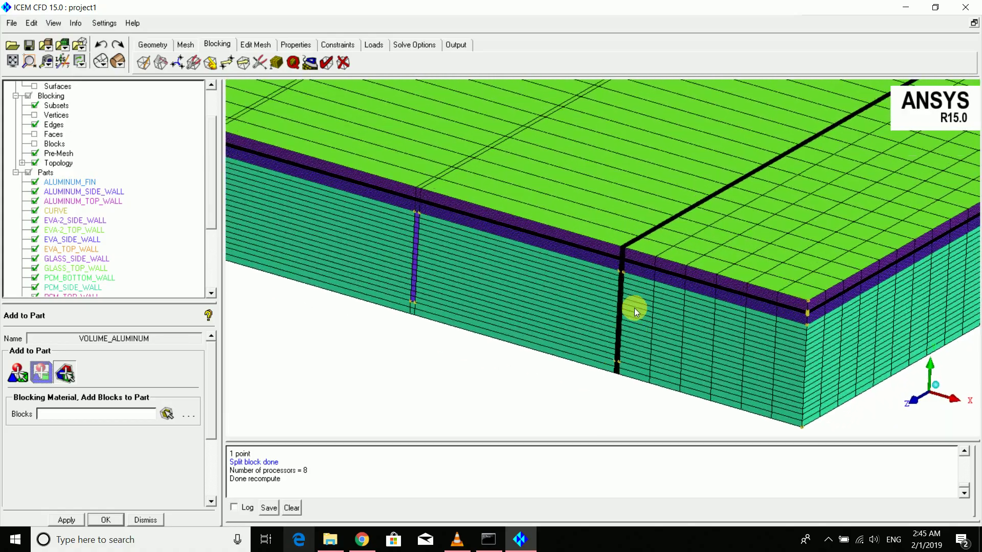
pyautogui.scroll(2, 635, 309)
pyautogui.moveTo(635, 309); pyautogui.dragTo(405, 230, button='middle')
pyautogui.scroll(6, 406, 230)
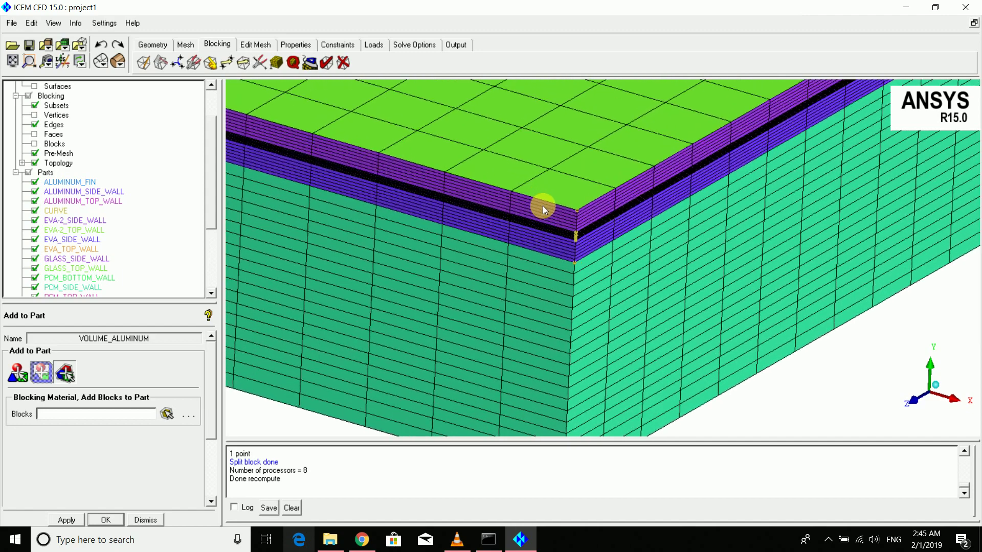
pyautogui.scroll(6, 542, 206)
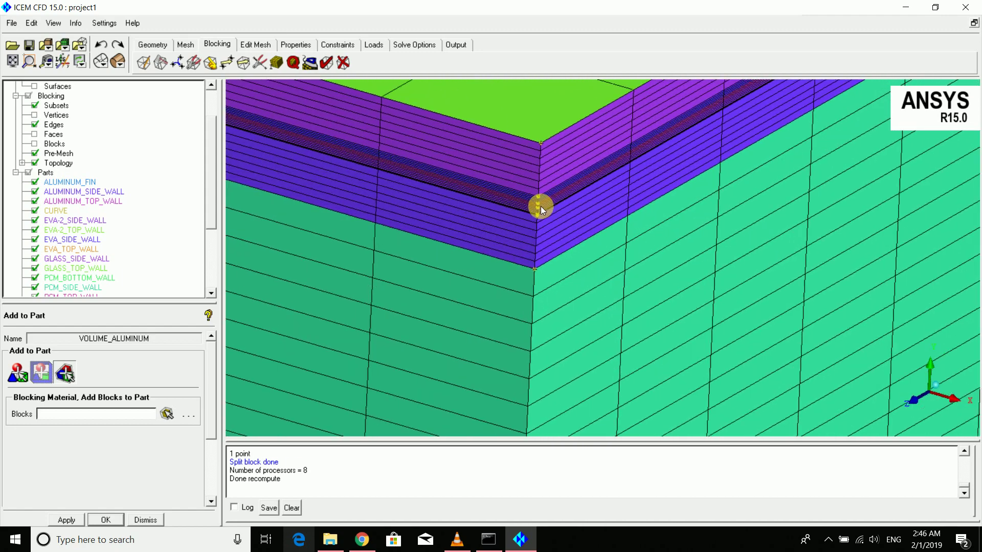
pyautogui.scroll(4, 536, 204)
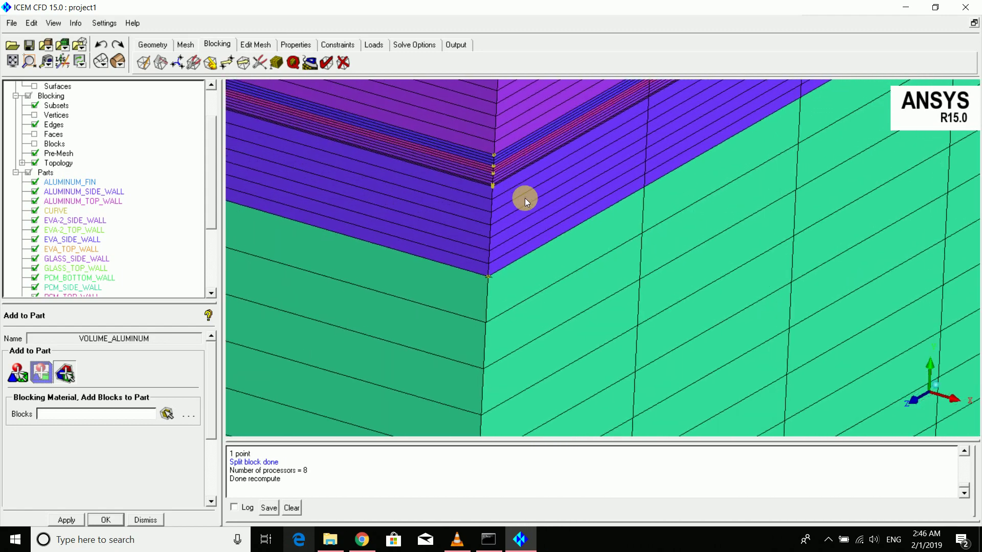
# Set 4 nodes on the edge across the thickness of the first fin from the panel's positive-X end
pyautogui.moveTo(524, 198); pyautogui.dragTo(811, 287)
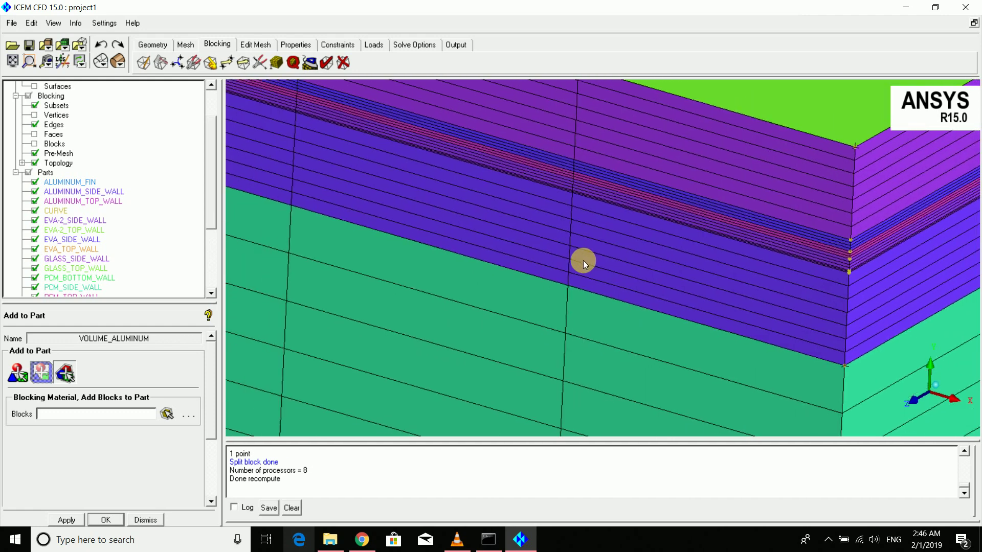
pyautogui.moveTo(583, 260); pyautogui.dragTo(454, 281)
pyautogui.click(294, 64)
pyautogui.click(280, 62)
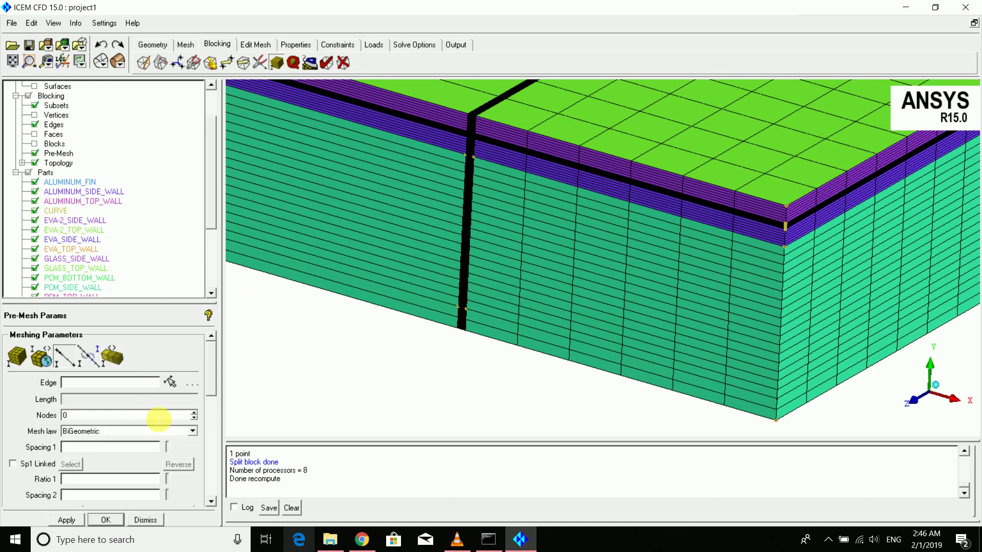
pyautogui.click(174, 381)
pyautogui.click(460, 329)
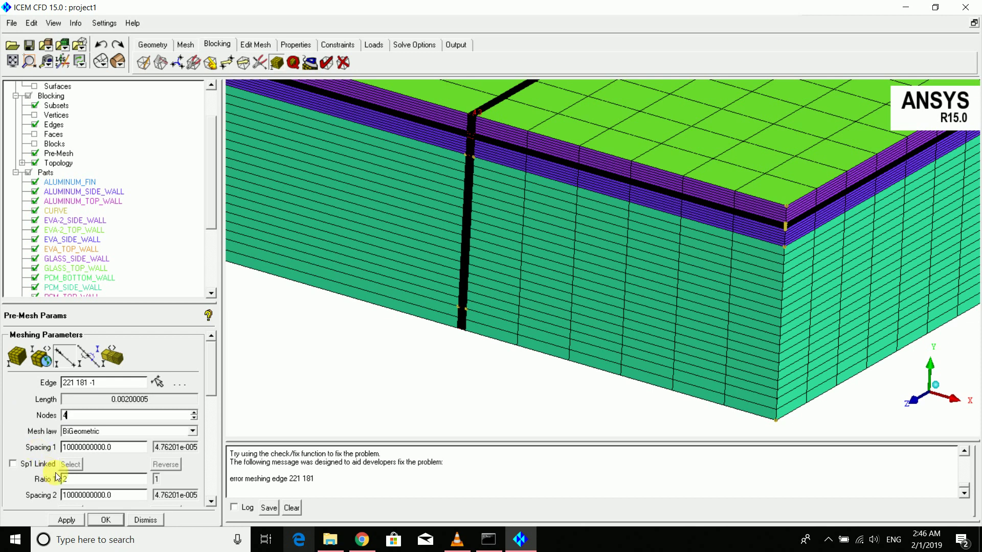
pyautogui.click(74, 520)
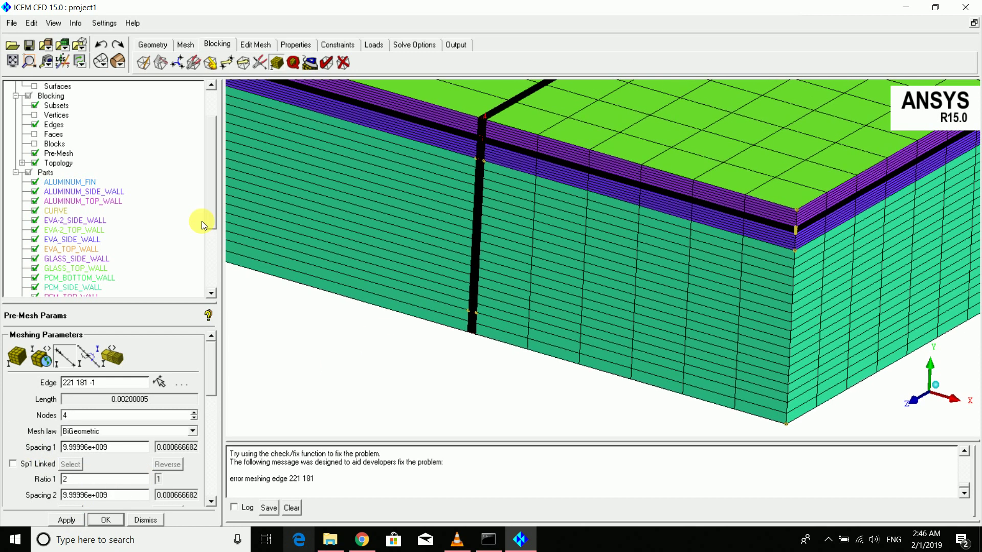
# Hide the pre-mesh and set 10 nodes on the lengthwise edge between the first and second fins
pyautogui.click(35, 153)
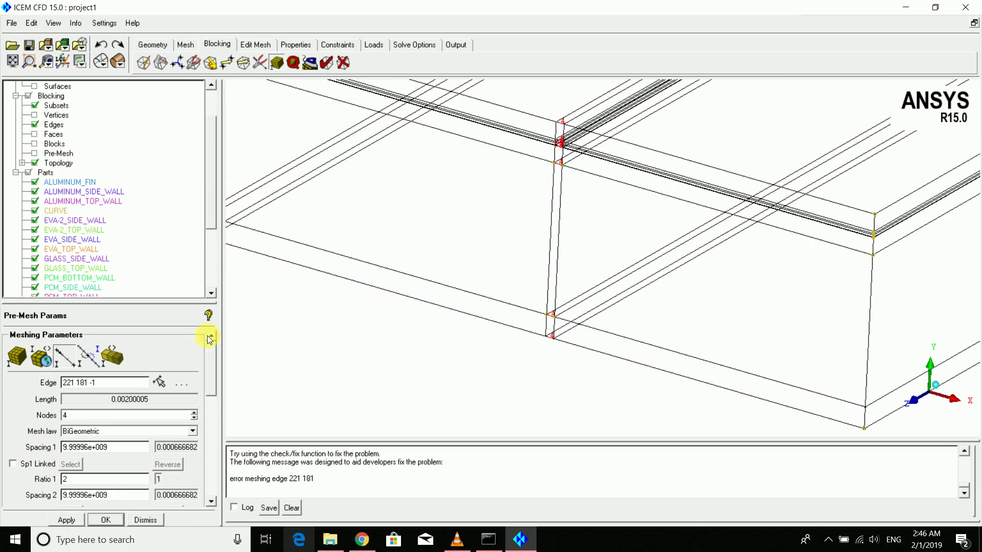
pyautogui.click(160, 380)
pyautogui.click(416, 297)
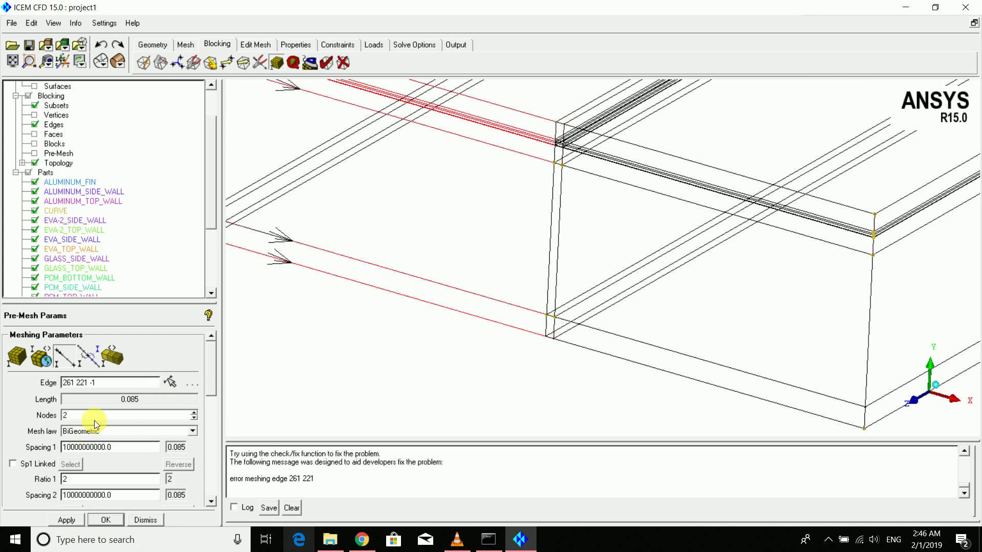
pyautogui.doubleClick(95, 417)
pyautogui.click(66, 519)
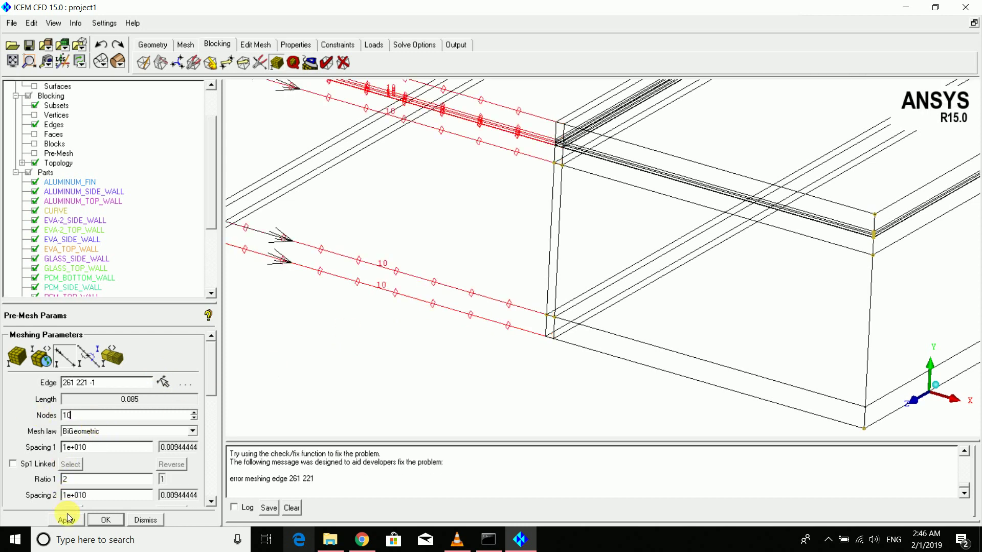
# Set 4 nodes across the second fin's thickness and 10 nodes on the edge between the second and third fins
pyautogui.moveTo(432, 333); pyautogui.dragTo(790, 392, button='middle')
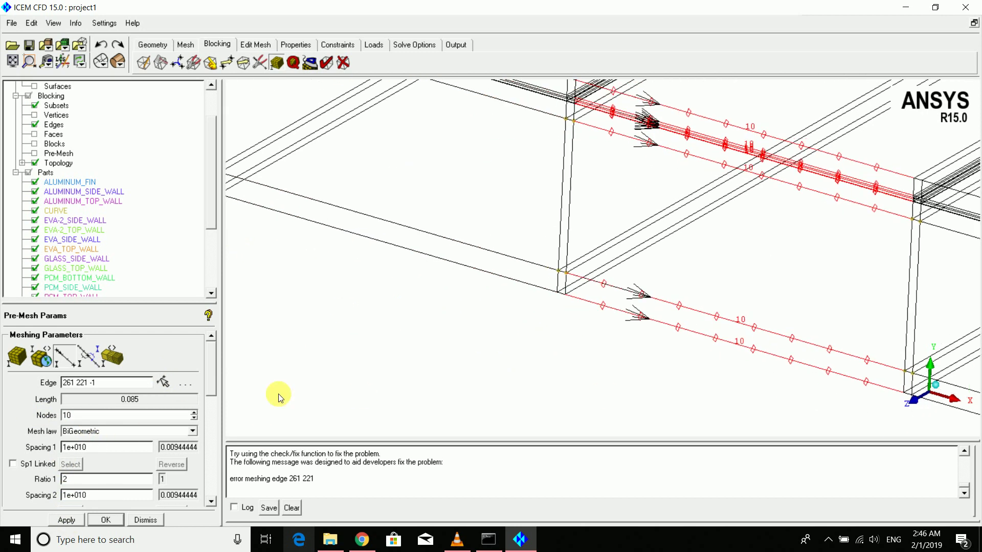
pyautogui.click(162, 382)
pyautogui.click(562, 295)
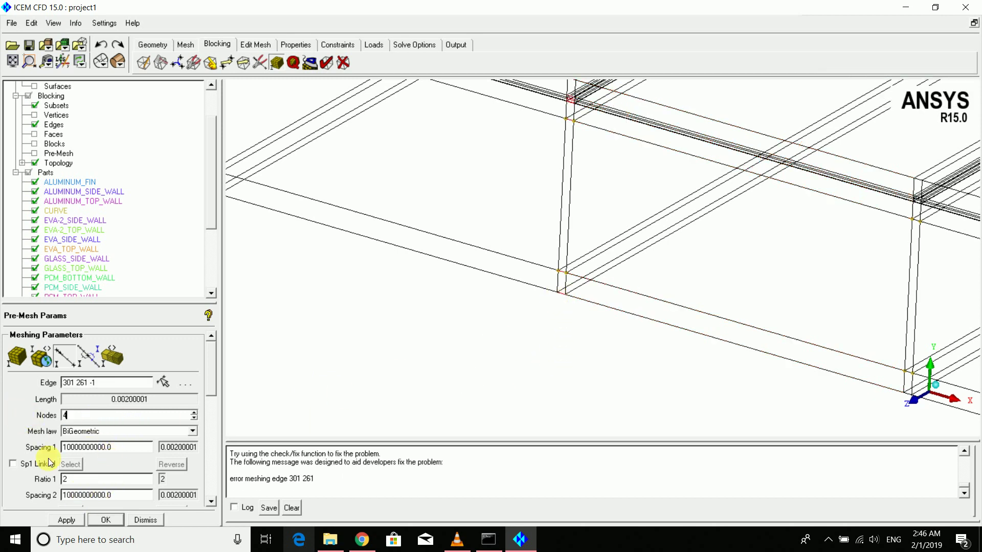
pyautogui.click(66, 518)
pyautogui.moveTo(384, 298); pyautogui.dragTo(618, 344, button='middle')
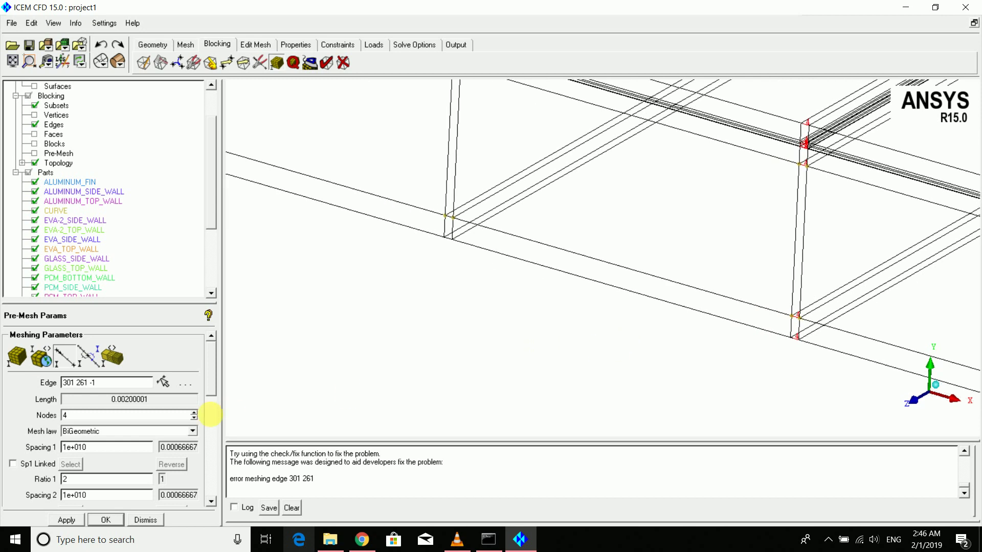
pyautogui.click(159, 382)
pyautogui.click(578, 278)
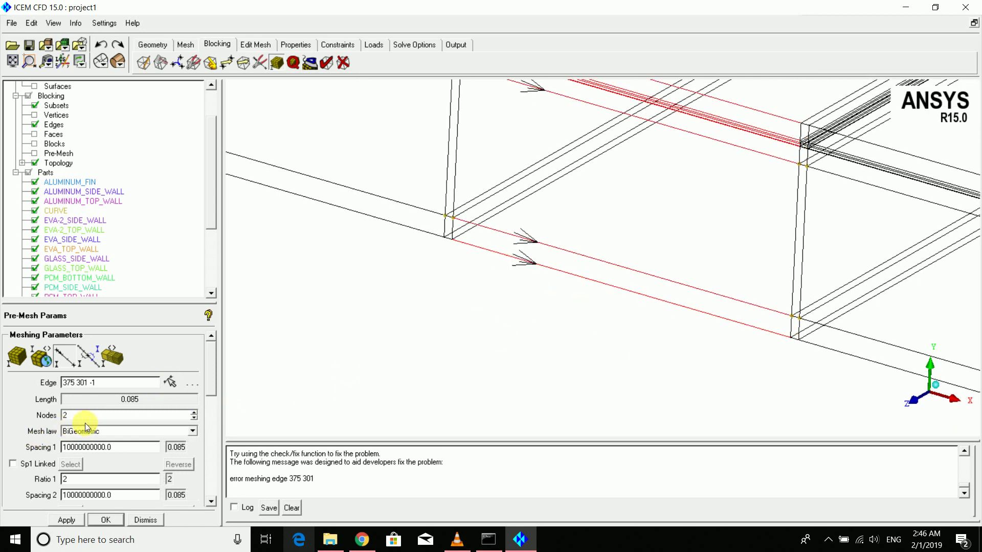
pyautogui.click(77, 518)
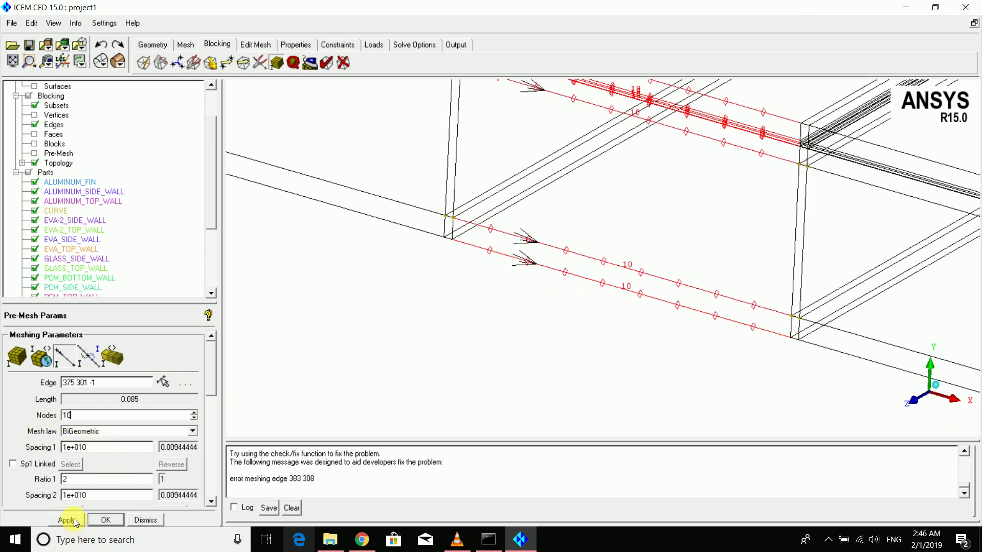
# Set 4 nodes across the third fin's thickness and 10 nodes on the edge between the third and fourth fins
pyautogui.moveTo(486, 268); pyautogui.dragTo(618, 314, button='middle')
pyautogui.click(163, 382)
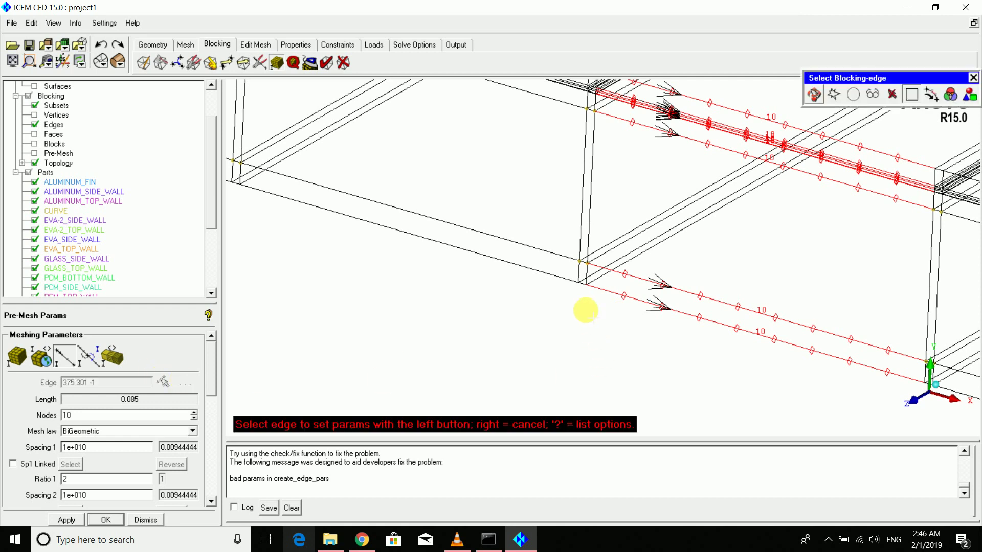
pyautogui.click(581, 284)
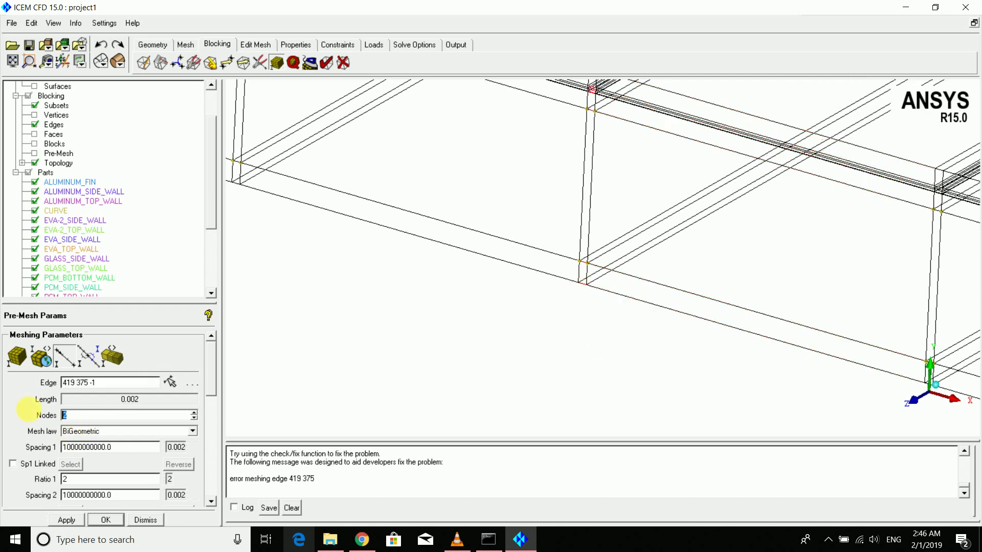
pyautogui.press('BackSpace')
pyautogui.write('4')
pyautogui.click(72, 520)
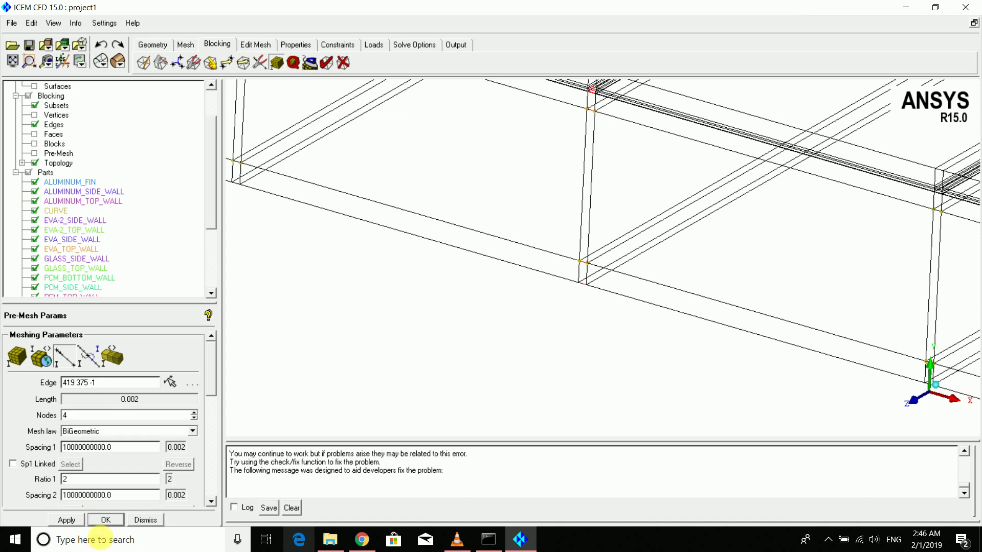
pyautogui.click(159, 383)
pyautogui.click(473, 251)
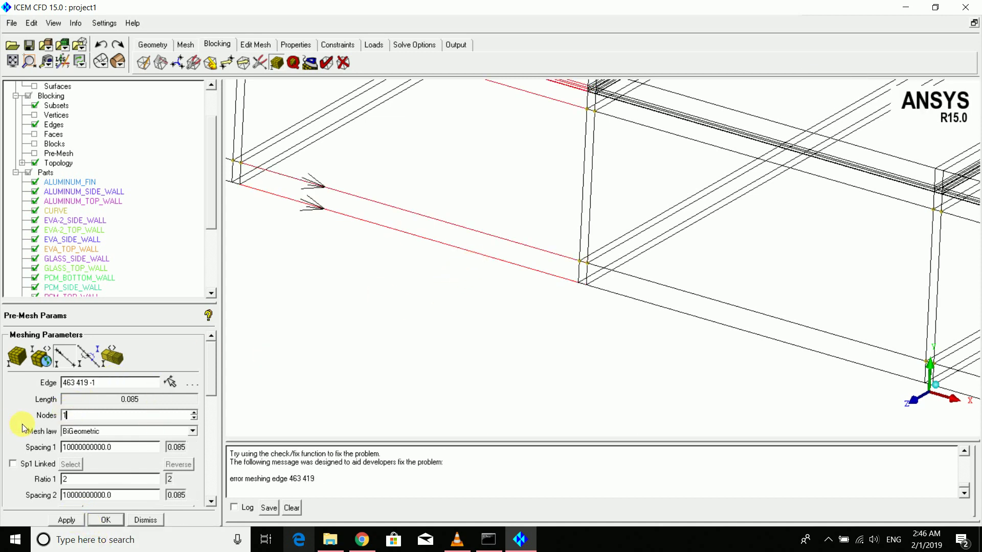
pyautogui.click(70, 519)
# Set 4 nodes across the fourth fin's thickness and 10 nodes on the edge between the fourth and fifth fins
pyautogui.moveTo(340, 267); pyautogui.dragTo(642, 351, button='middle')
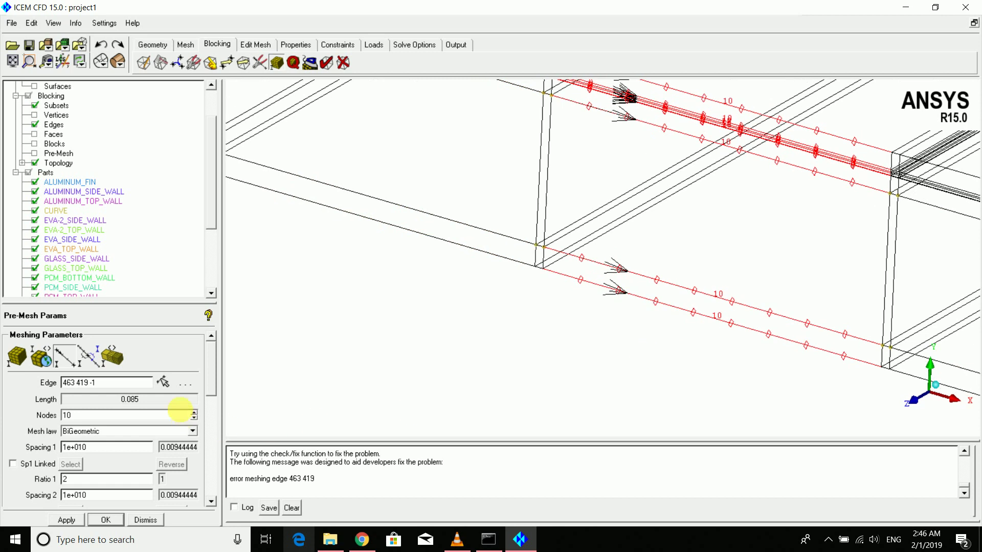
pyautogui.click(163, 382)
pyautogui.click(539, 268)
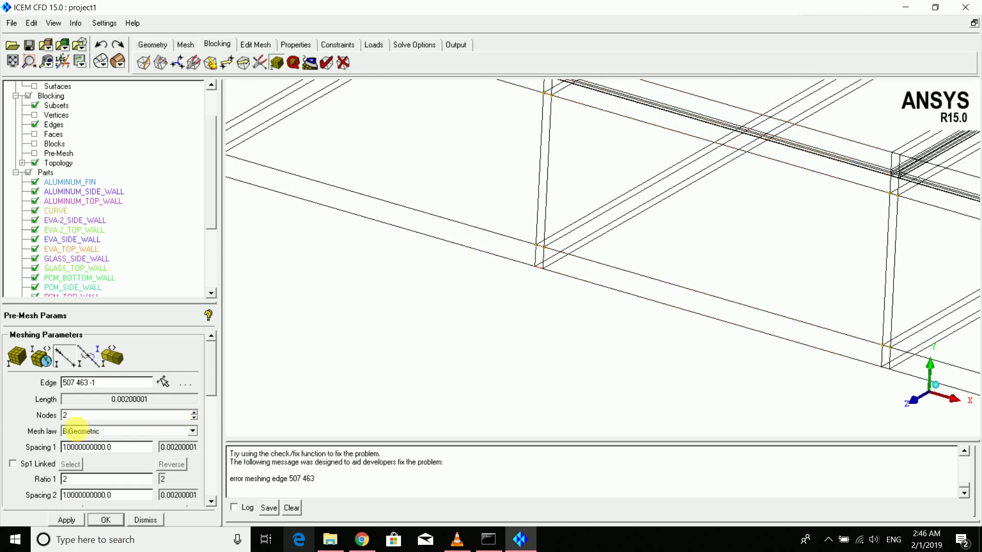
pyautogui.click(66, 519)
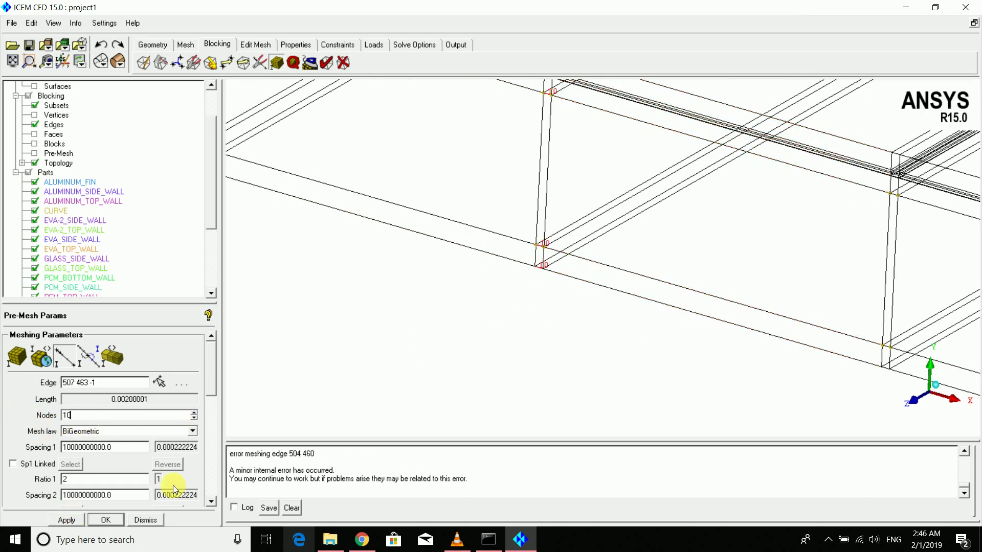
pyautogui.moveTo(435, 320); pyautogui.dragTo(595, 391, button='middle')
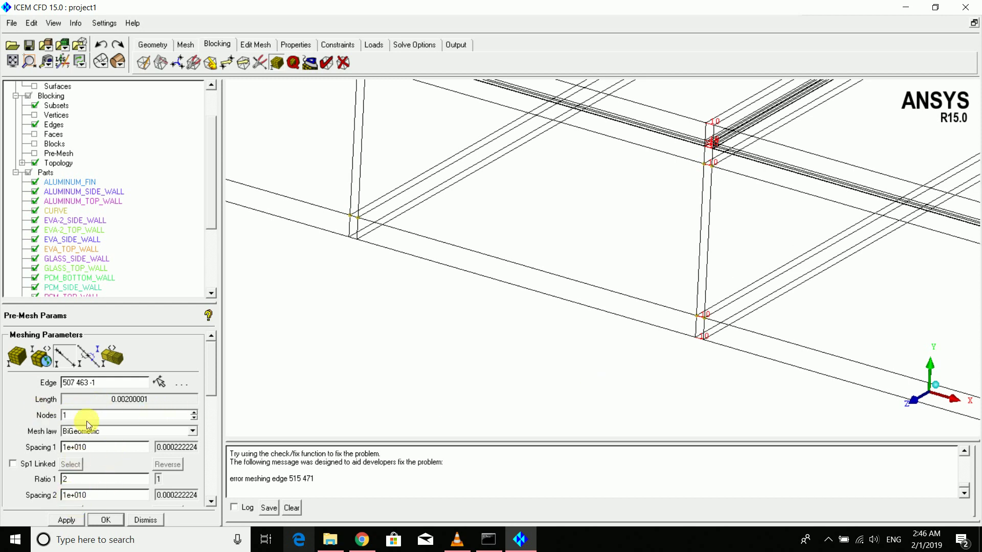
pyautogui.moveTo(87, 416); pyautogui.dragTo(33, 415)
pyautogui.click(68, 518)
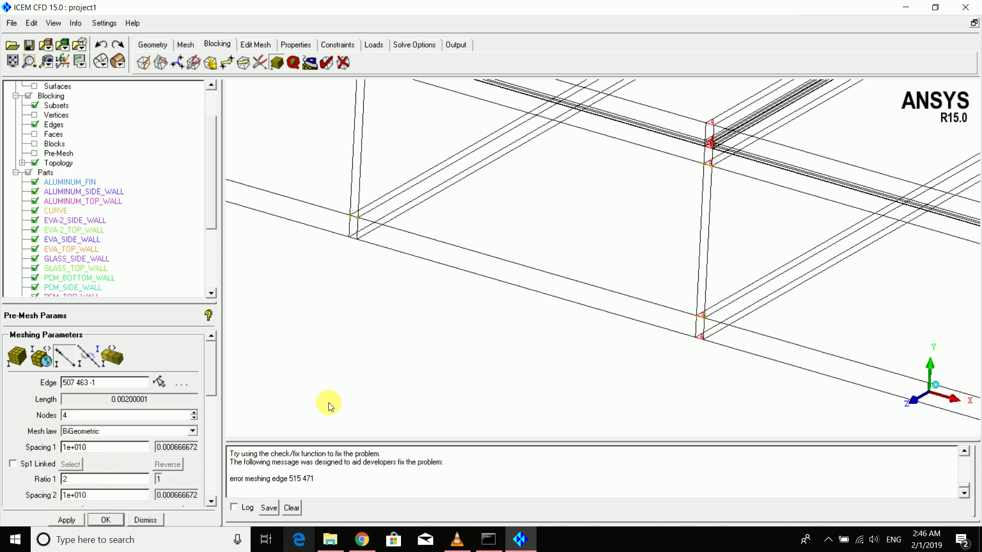
pyautogui.click(153, 387)
pyautogui.click(474, 281)
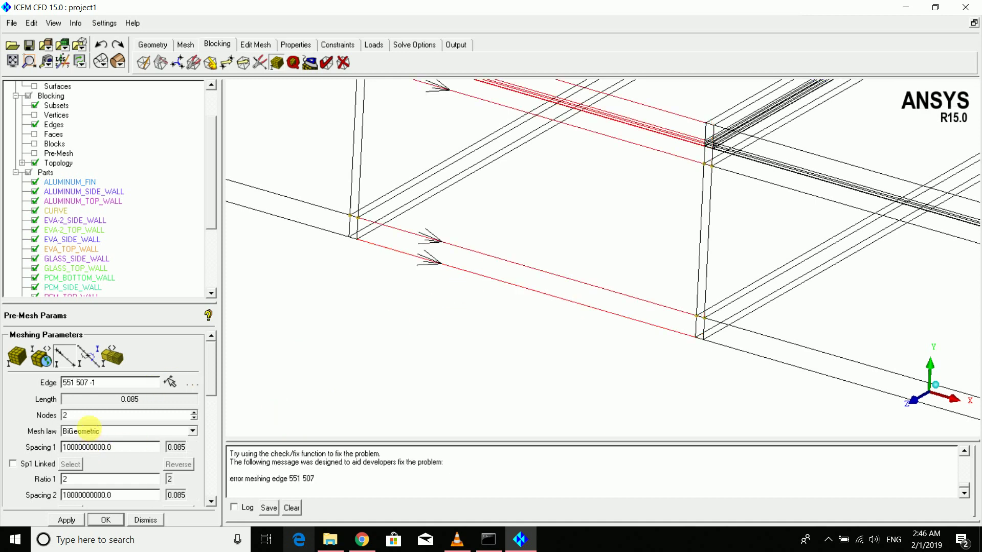
pyautogui.click(69, 520)
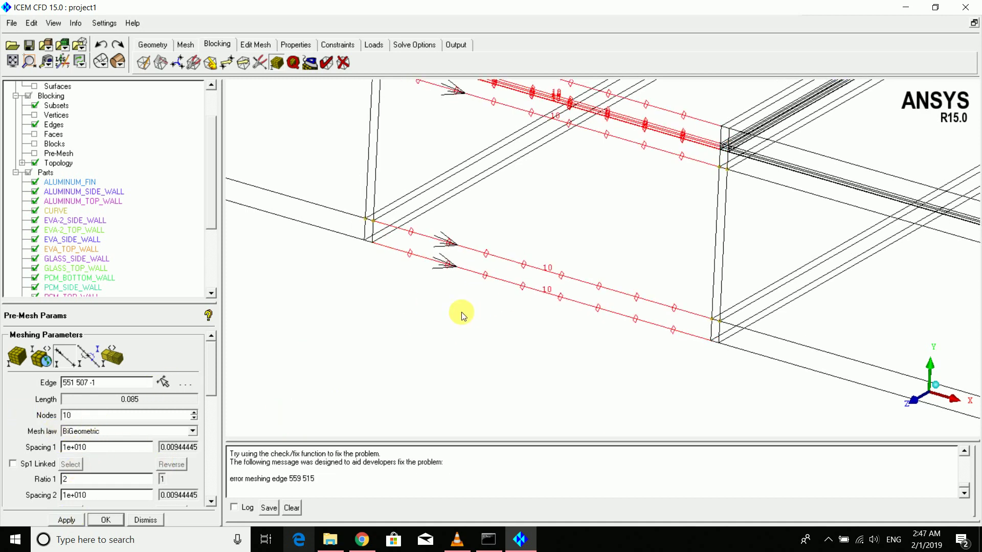
# Set 4 nodes across the fifth fin's thickness and 10 nodes on the edge between the fifth and sixth fins
pyautogui.moveTo(460, 313); pyautogui.dragTo(721, 386, button='middle')
pyautogui.click(174, 384)
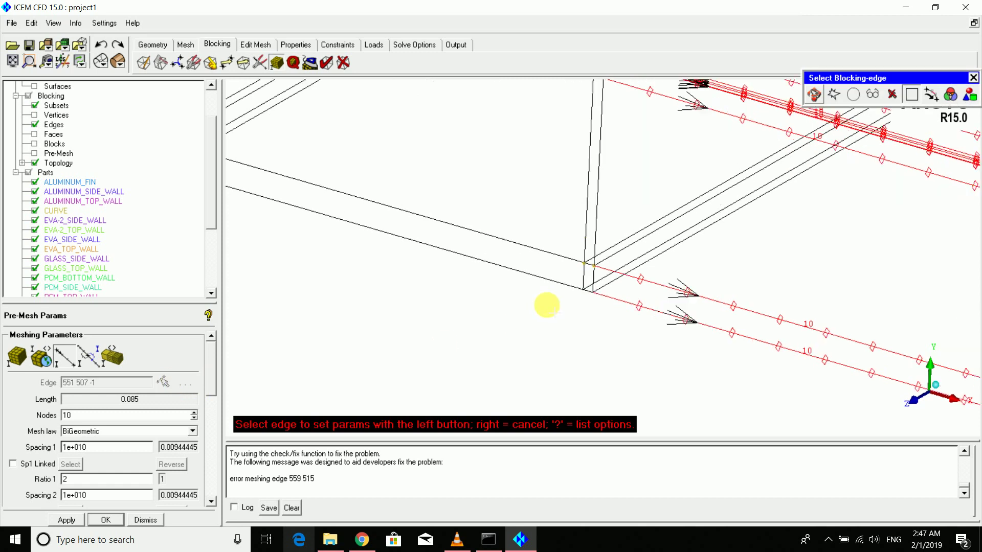
pyautogui.click(581, 296)
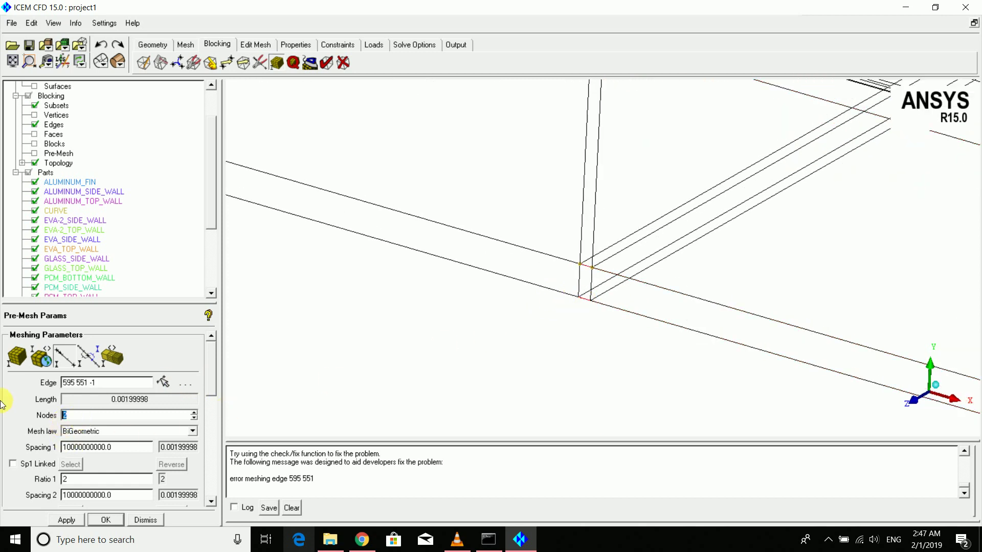
pyautogui.click(73, 519)
pyautogui.click(176, 386)
pyautogui.click(465, 263)
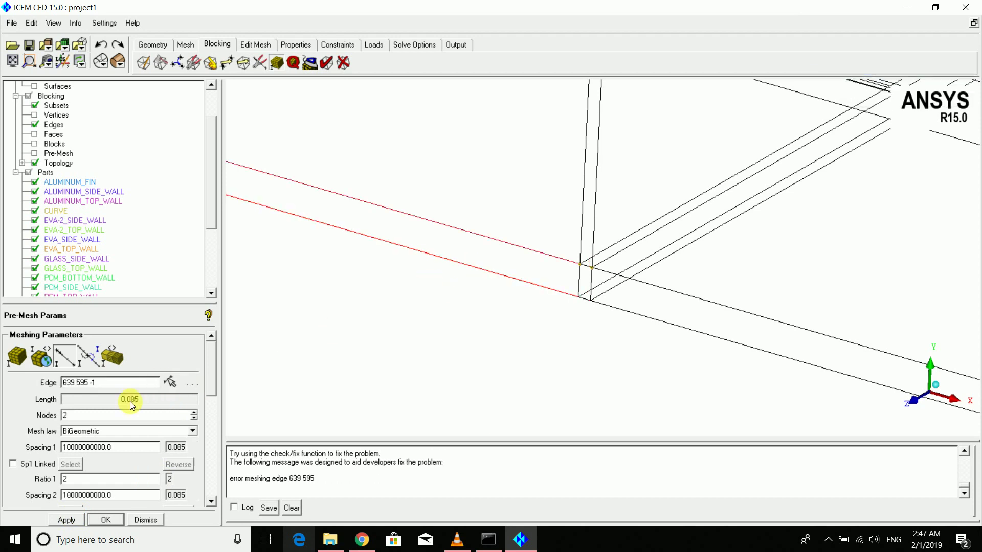
pyautogui.click(66, 519)
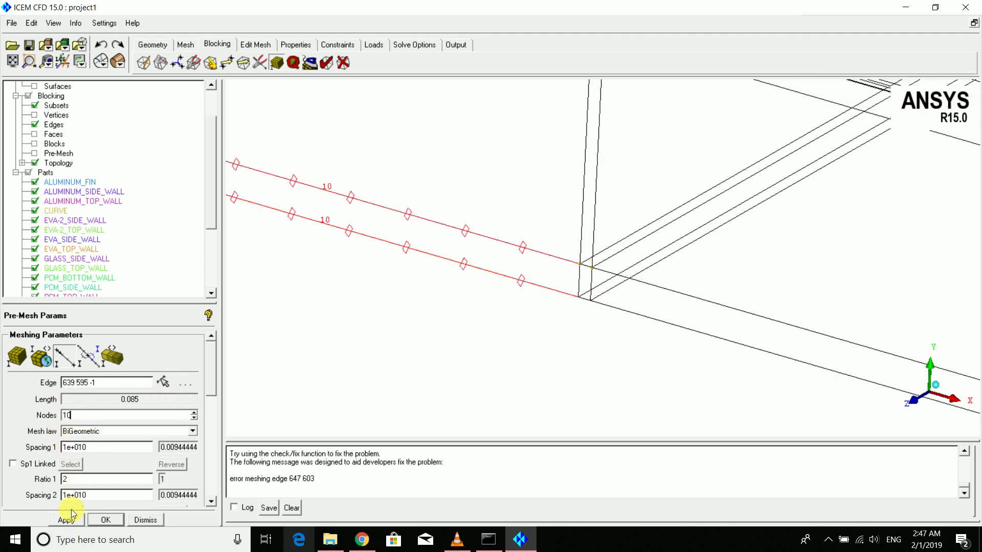
# Set 4 nodes across the sixth fin's thickness and 10 nodes on the edge from that fin to the panel's negative-X end
pyautogui.click(162, 383)
pyautogui.click(546, 279)
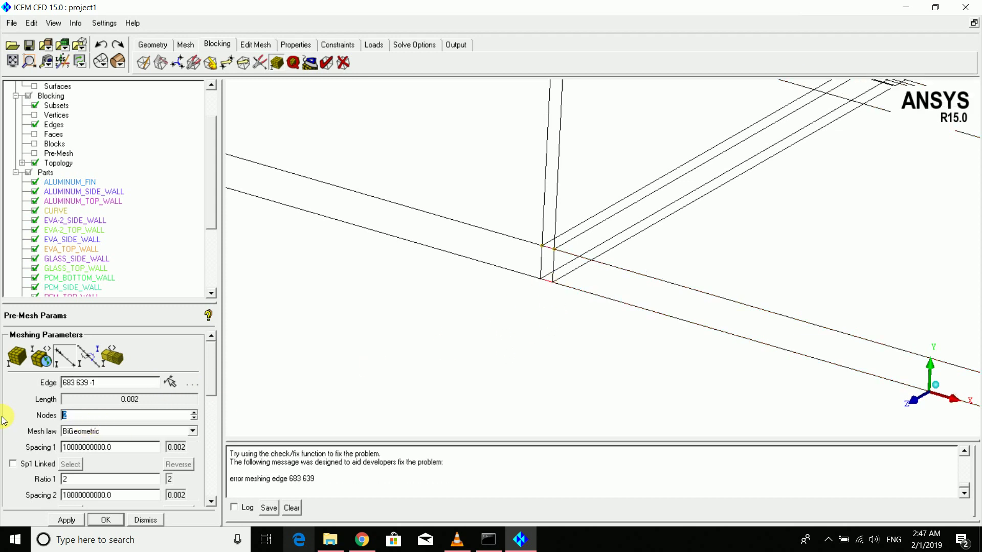
pyautogui.click(66, 519)
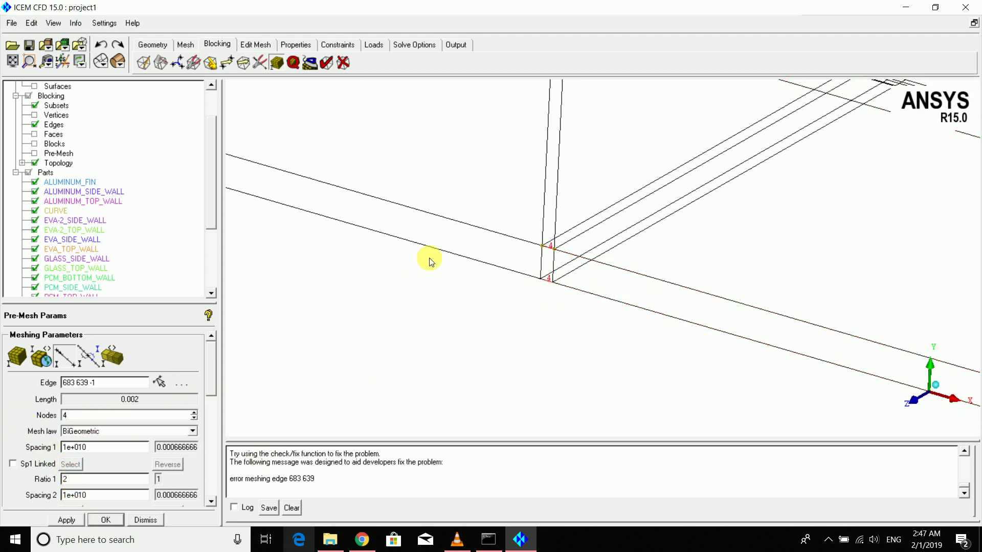
pyautogui.scroll(-5, 588, 347)
pyautogui.click(161, 382)
pyautogui.click(536, 274)
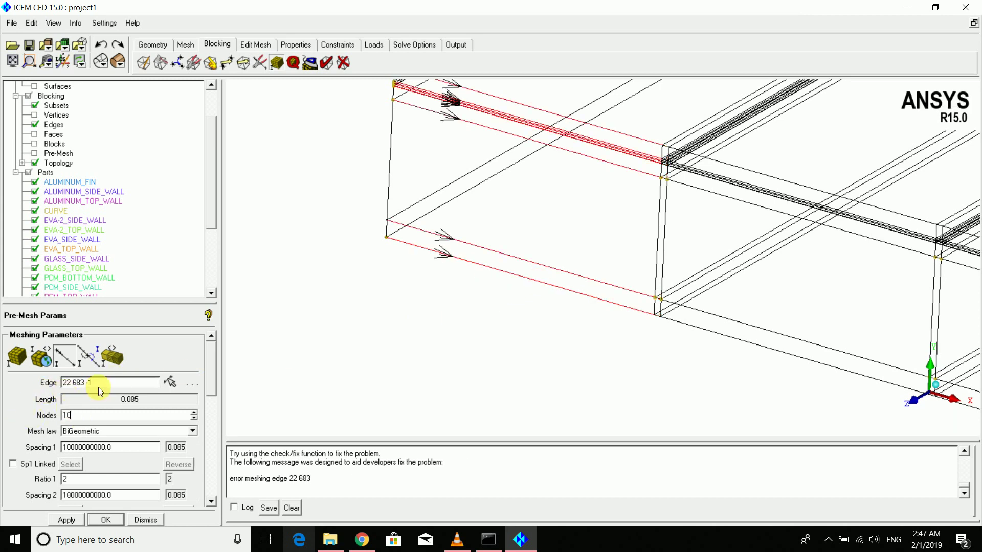
pyautogui.click(66, 520)
# Show the pre-mesh again and recompute it with the new edge node counts for the whole panel
pyautogui.scroll(-3, 405, 233)
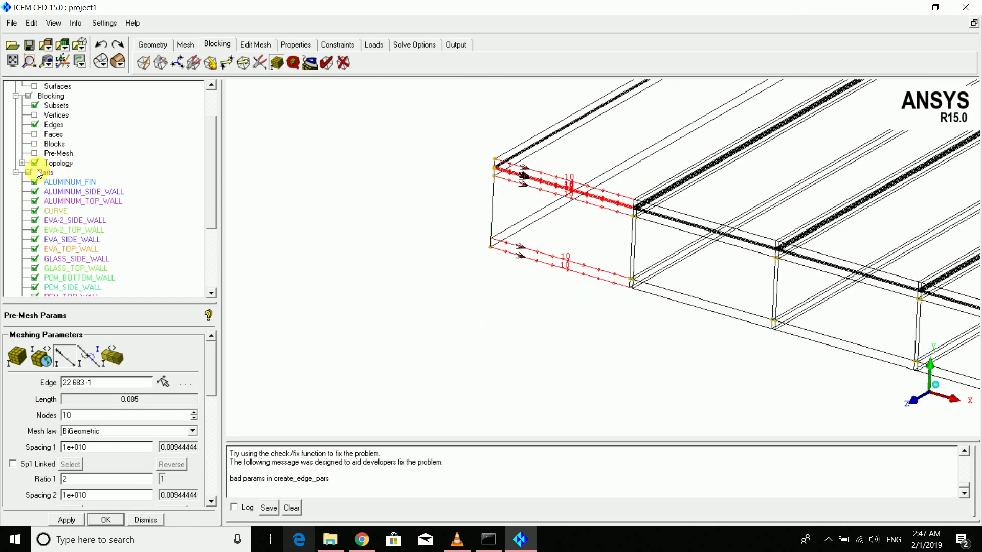
pyautogui.click(35, 143)
pyautogui.click(35, 144)
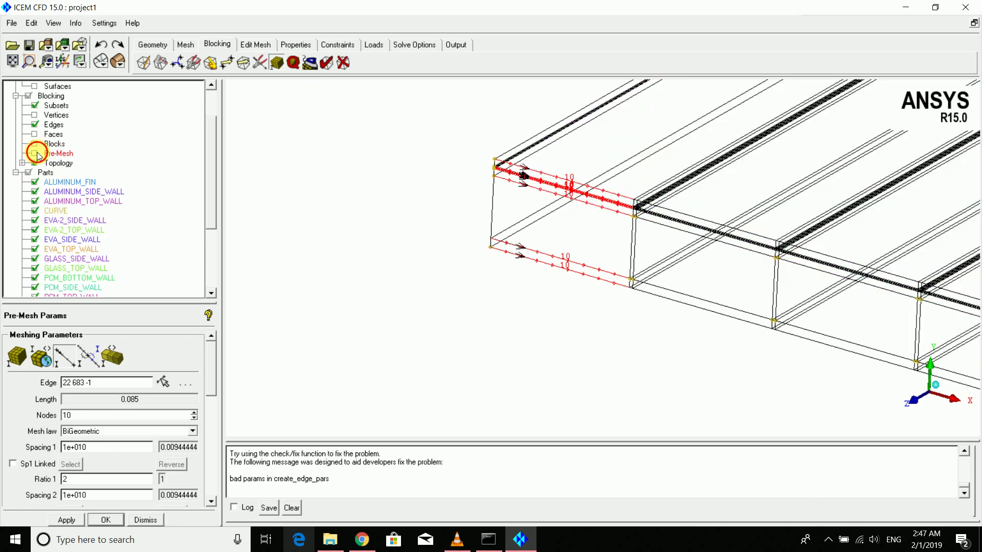
pyautogui.click(35, 153)
pyautogui.click(375, 322)
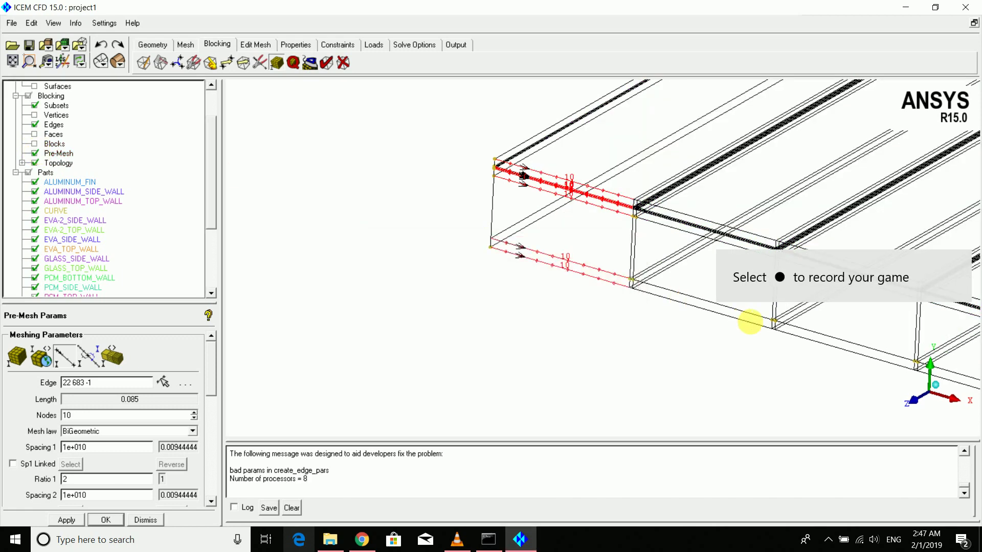
pyautogui.scroll(-4, 772, 326)
pyautogui.moveTo(767, 337); pyautogui.dragTo(429, 322, button='middle')
pyautogui.moveTo(428, 322); pyautogui.dragTo(105, 249)
pyautogui.moveTo(215, 149)
pyautogui.mouseDown()
pyautogui.moveTo(222, 227)
pyautogui.moveTo(221, 157)
pyautogui.mouseUp()
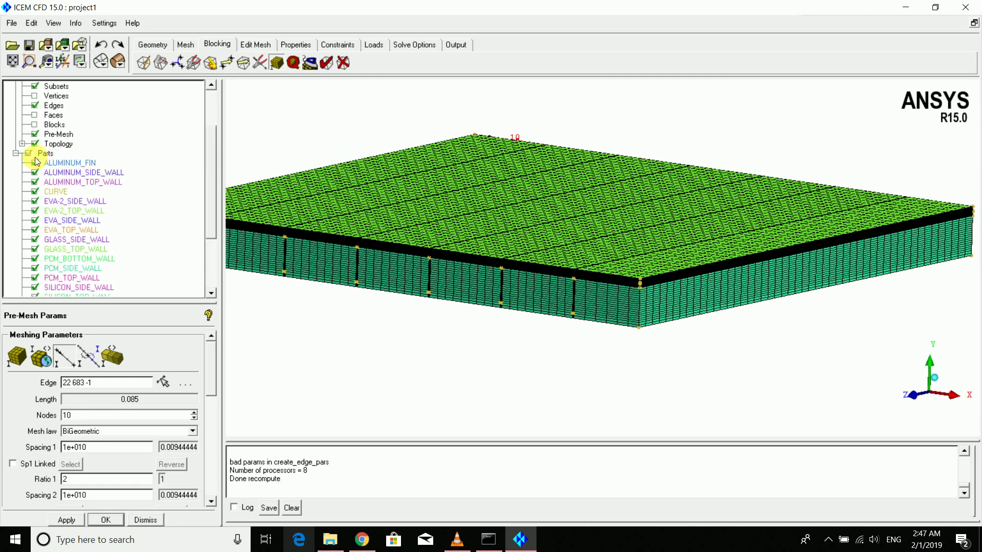
pyautogui.moveTo(526, 263); pyautogui.dragTo(295, 263)
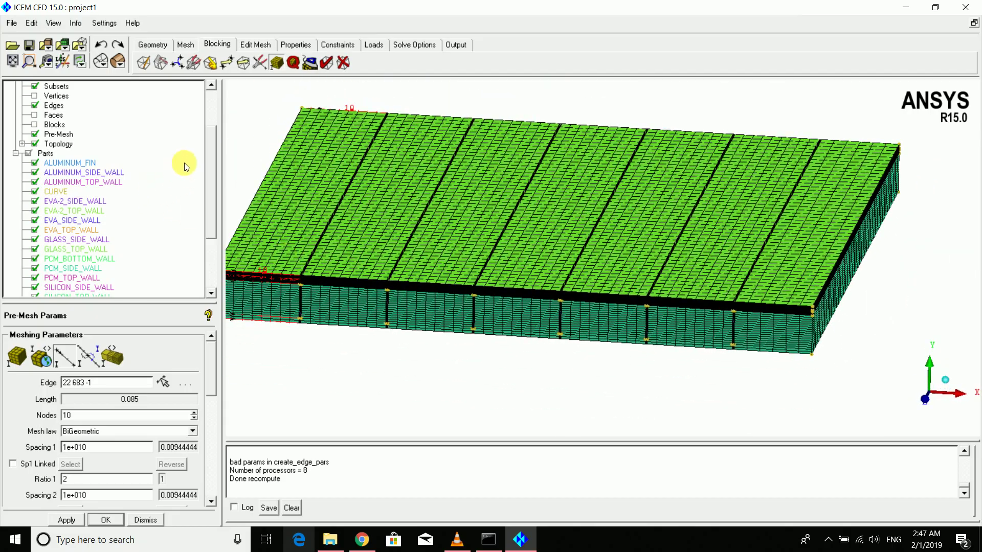
# Hide the GLASS_TOP_WALL part and examine the pre-mesh beneath it near the panel's front corner
pyautogui.moveTo(214, 147); pyautogui.dragTo(214, 171)
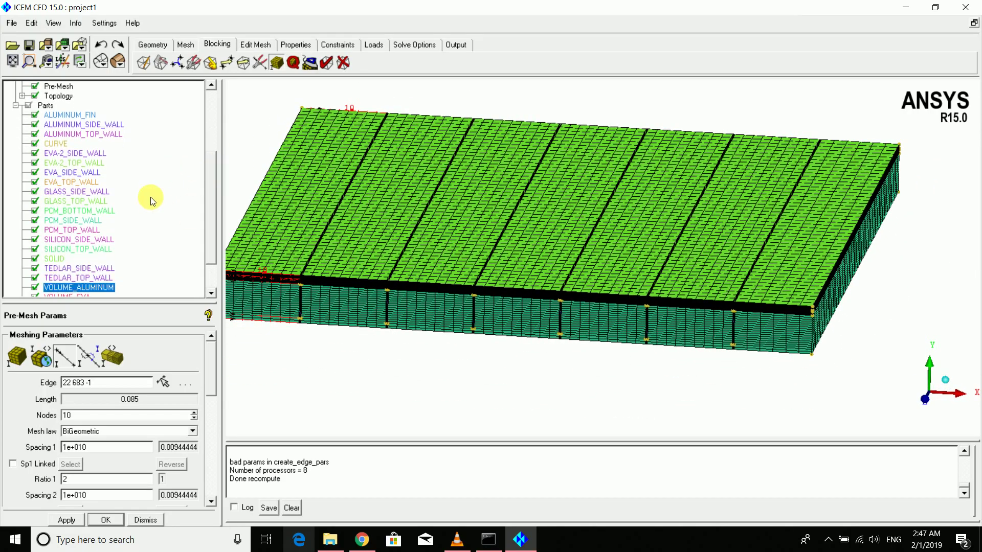
pyautogui.click(35, 202)
pyautogui.moveTo(362, 249); pyautogui.dragTo(344, 210)
pyautogui.moveTo(344, 210); pyautogui.dragTo(536, 234, button='middle')
pyautogui.scroll(8, 446, 240)
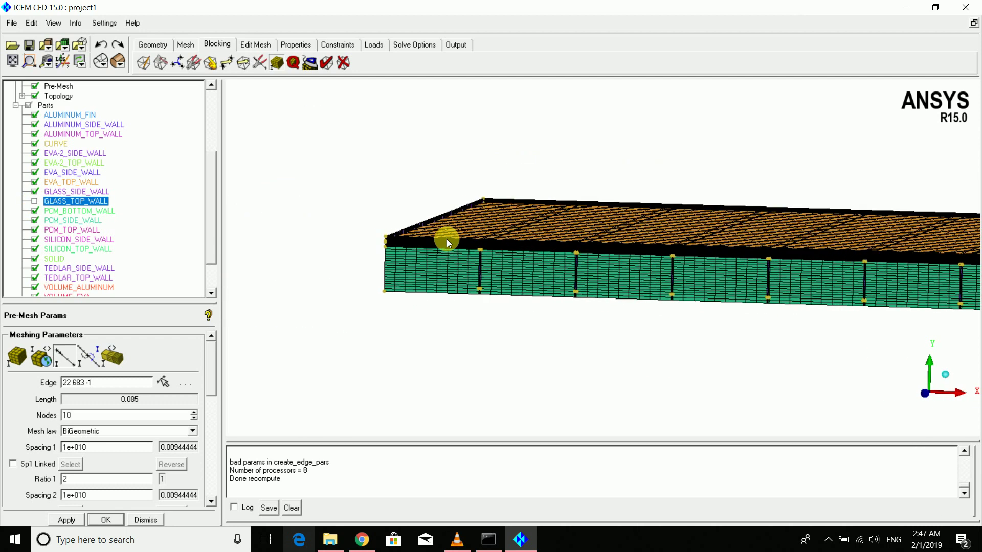
pyautogui.moveTo(410, 264); pyautogui.dragTo(358, 274)
pyautogui.moveTo(358, 273); pyautogui.dragTo(440, 251, button='middle')
pyautogui.scroll(2, 440, 251)
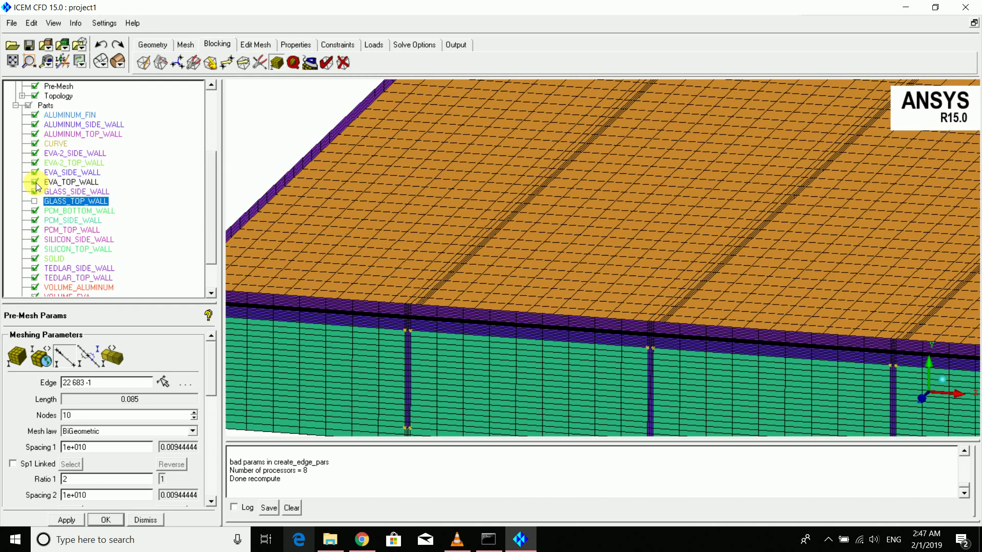
# Hide the EVA_TOP_WALL and SILICON_TOP_WALL parts to inspect the pre-mesh on the layers below
pyautogui.click(35, 182)
pyautogui.moveTo(409, 243); pyautogui.dragTo(459, 256, button='middle')
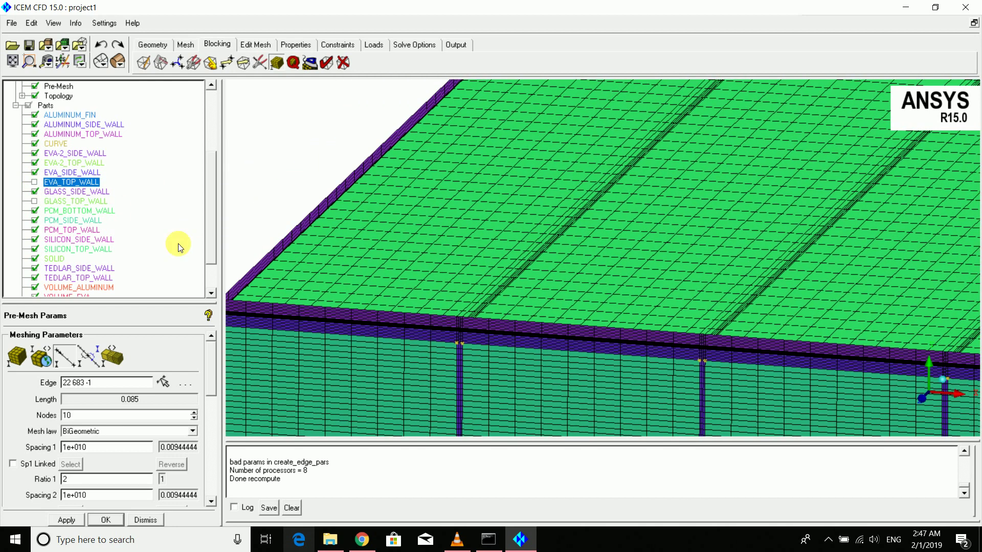
pyautogui.click(34, 249)
pyautogui.moveTo(498, 262); pyautogui.dragTo(502, 272)
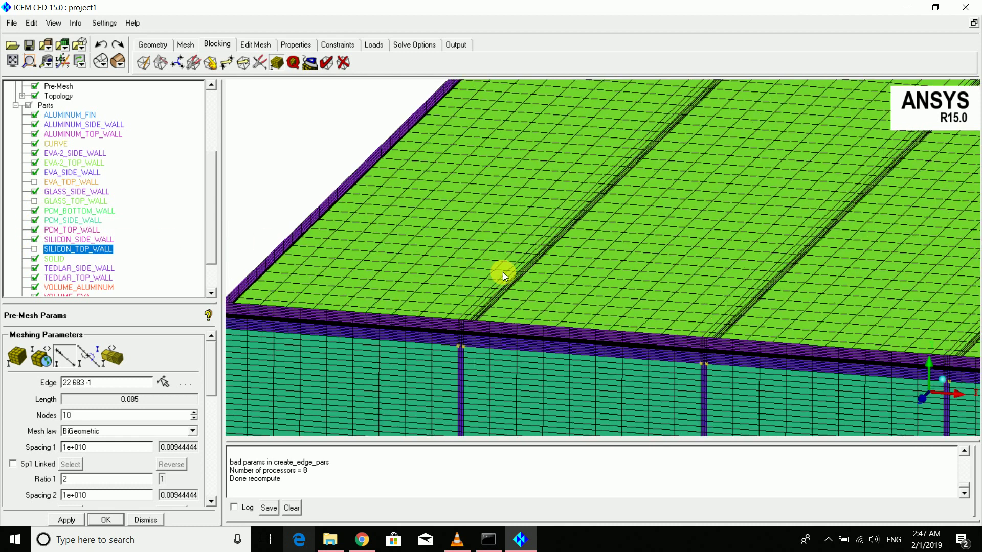
# Hide the EVA-2_TOP_WALL, TEDLAR_TOP_WALL and ALUMINUM_TOP_WALL parts to inspect the pre-mesh down to the PCM layer
pyautogui.click(34, 162)
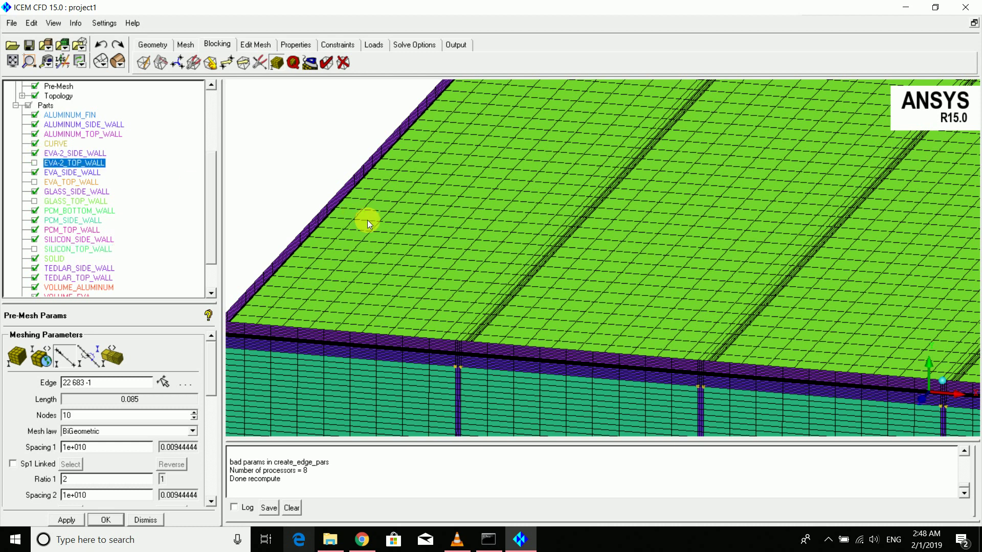
pyautogui.click(367, 219)
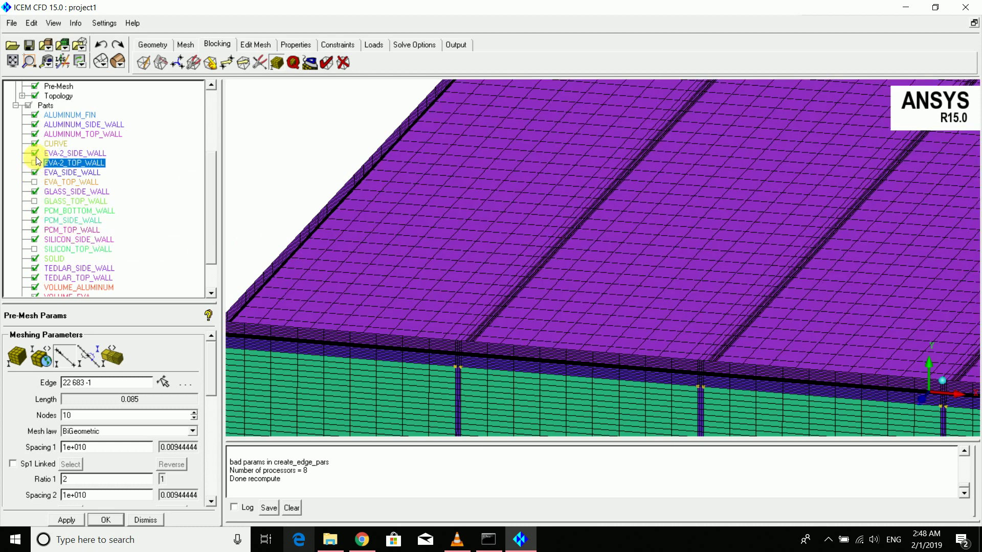
pyautogui.moveTo(214, 174); pyautogui.dragTo(213, 226)
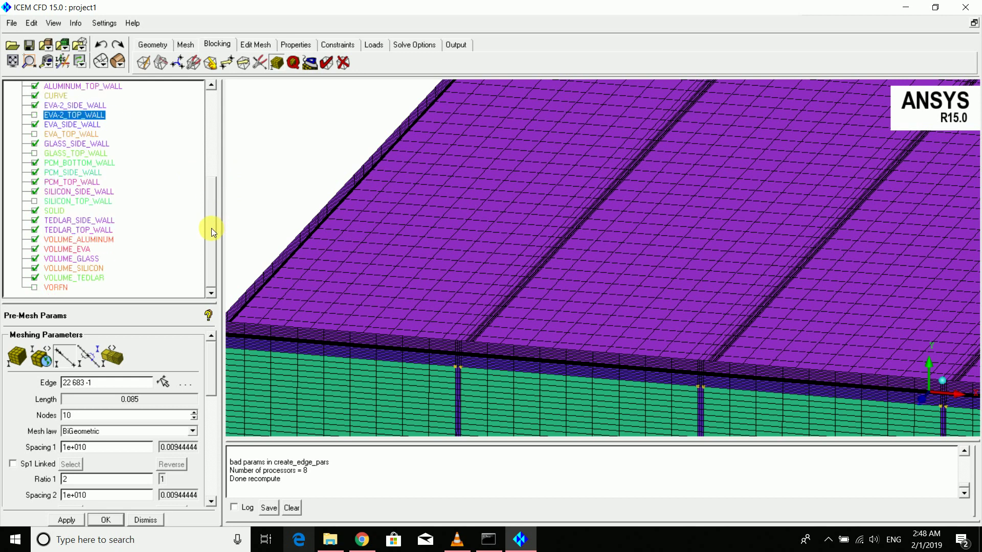
pyautogui.click(46, 231)
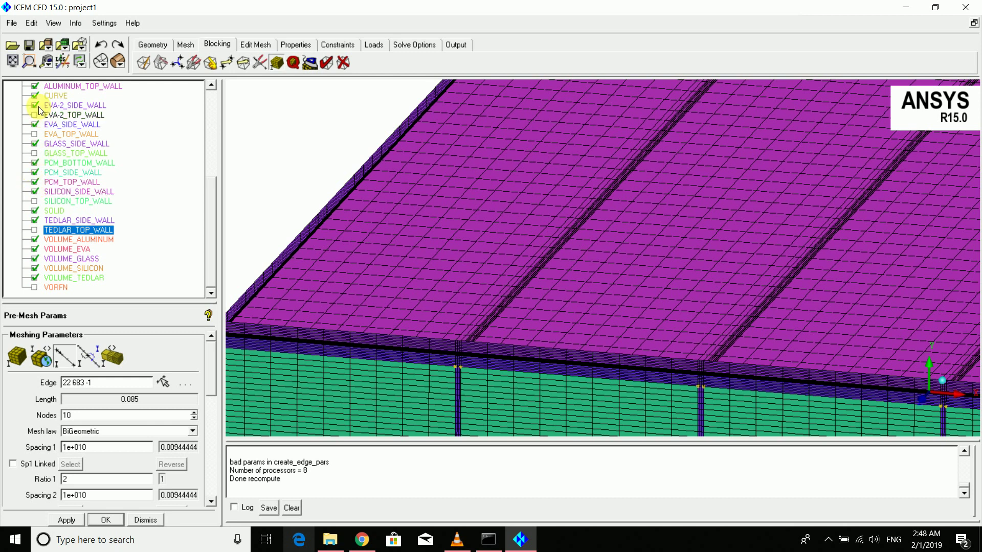
pyautogui.click(38, 88)
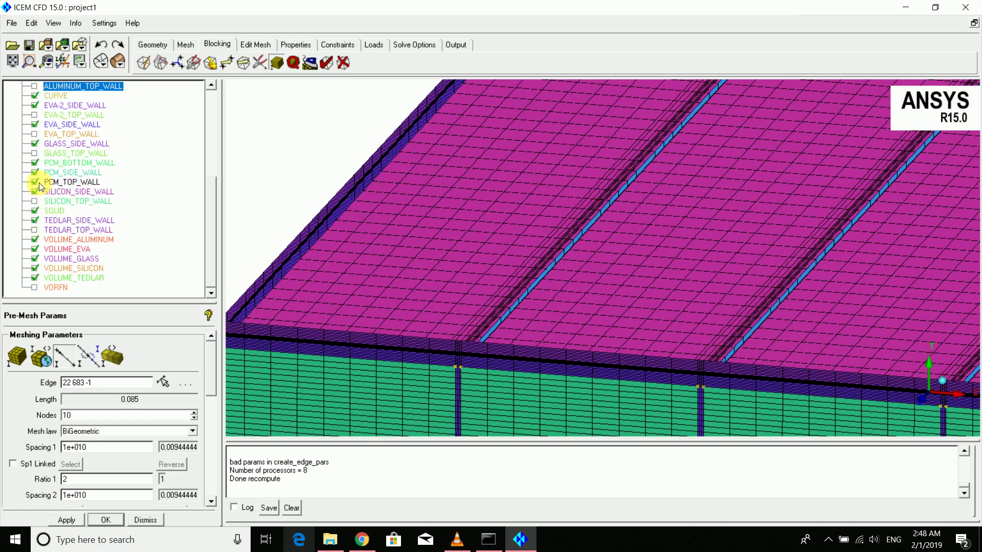
# Hide the PCM_TOP_WALL part and examine the pre-mesh on the fins and inside the PCM cavities from both sides
pyautogui.click(39, 183)
pyautogui.moveTo(633, 287); pyautogui.dragTo(548, 239, button='middle')
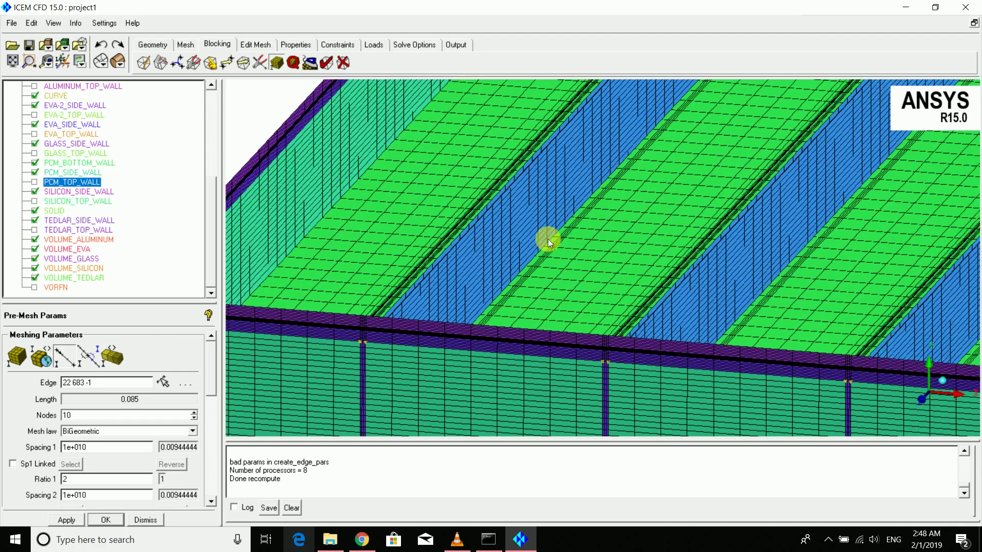
pyautogui.scroll(-5, 547, 238)
pyautogui.moveTo(668, 237); pyautogui.dragTo(713, 289, button='middle')
pyautogui.moveTo(714, 288); pyautogui.dragTo(177, 290)
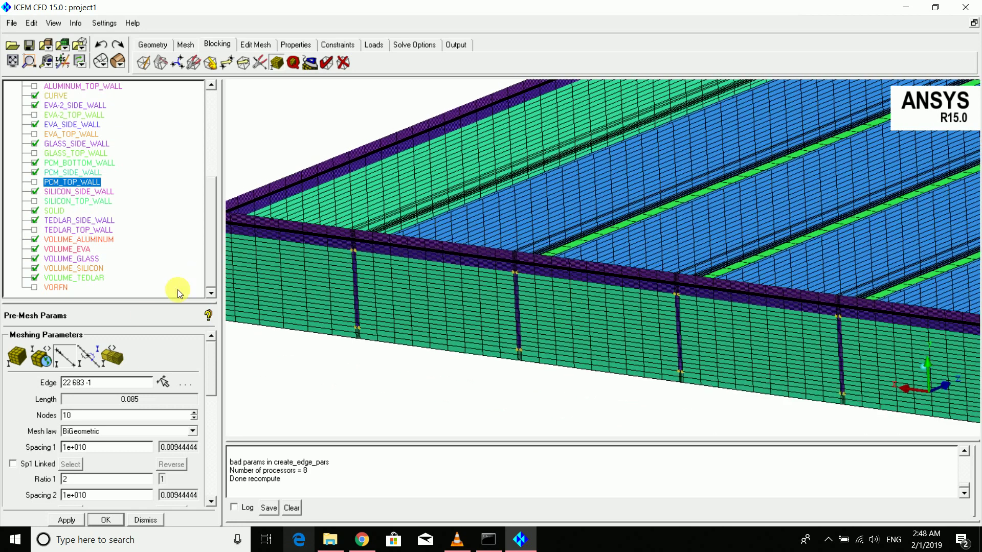
# Close the pre-mesh parameters and display all parts again with the pre-mesh recomputed
pyautogui.click(122, 520)
pyautogui.scroll(-4, 380, 233)
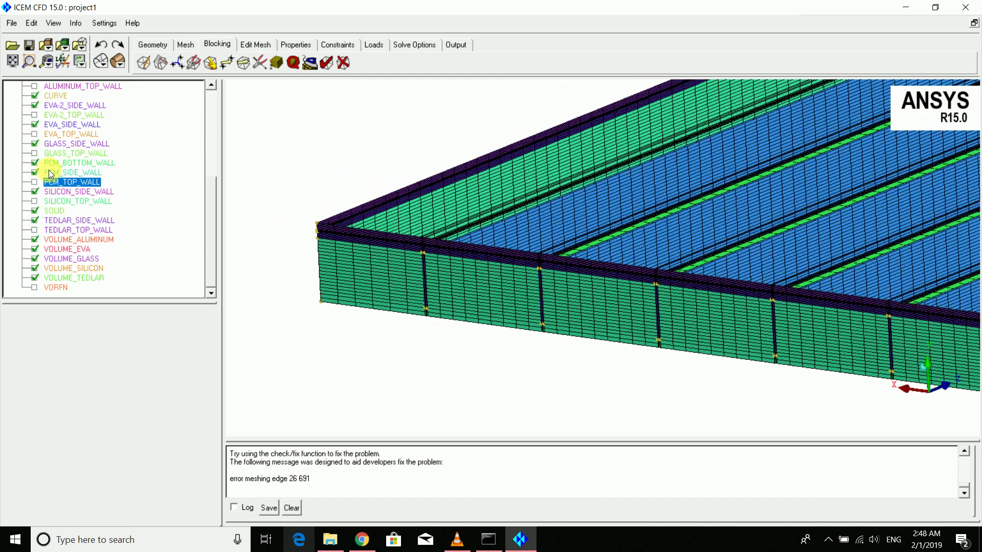
pyautogui.moveTo(214, 198); pyautogui.dragTo(214, 105)
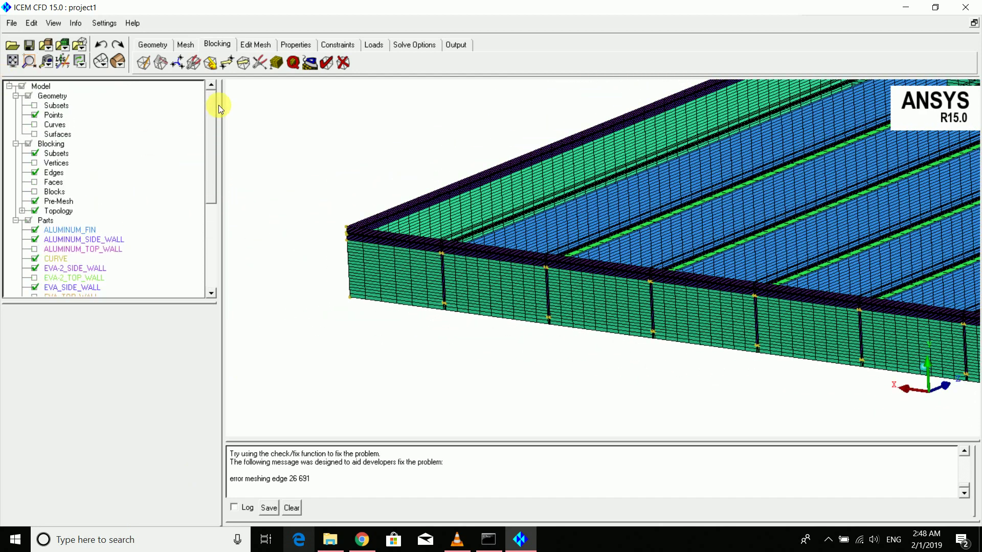
pyautogui.click(30, 219)
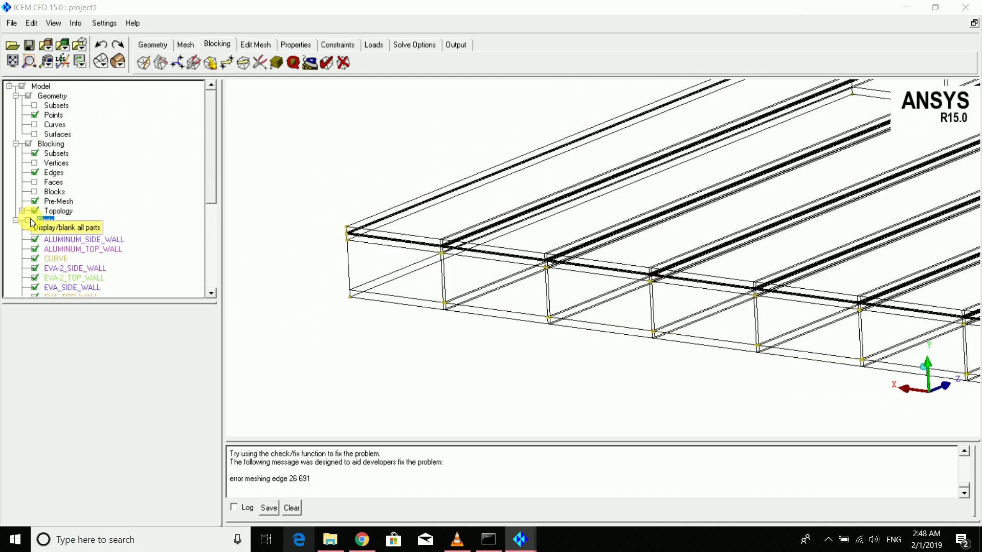
pyautogui.click(366, 320)
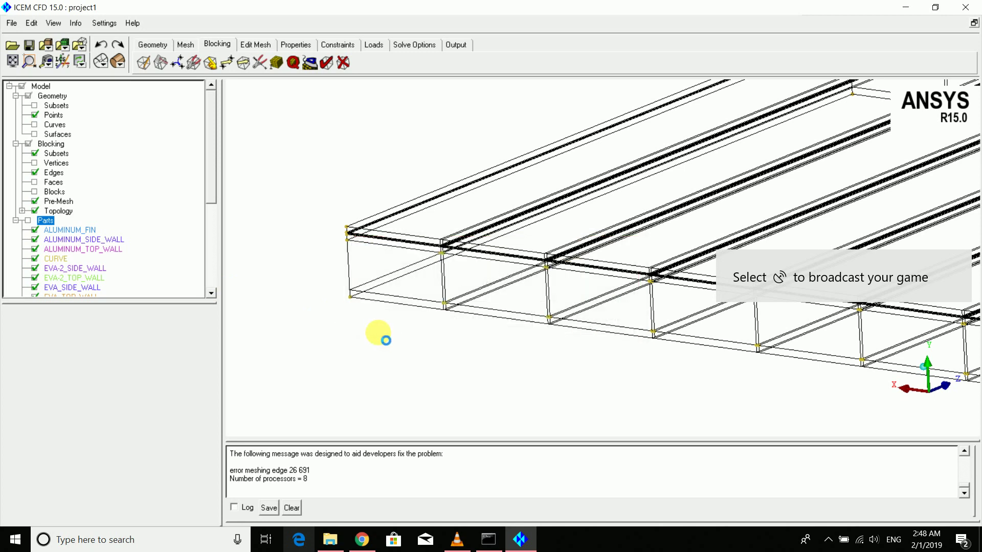
# Check the pre-mesh quality with the Determinant 3x3x3 criterion, using a 0 to 1 range and 20 bars
pyautogui.click(293, 62)
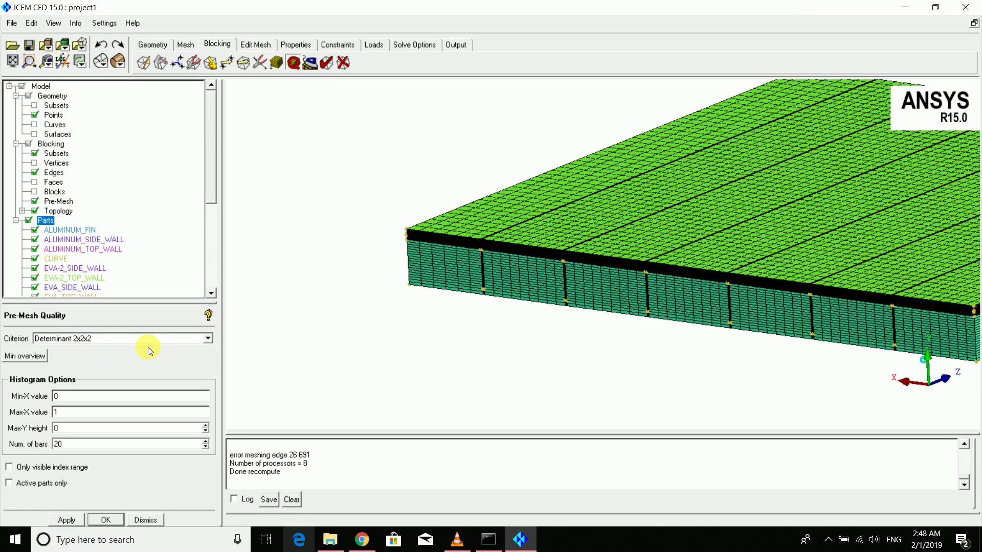
pyautogui.click(208, 340)
pyautogui.click(78, 360)
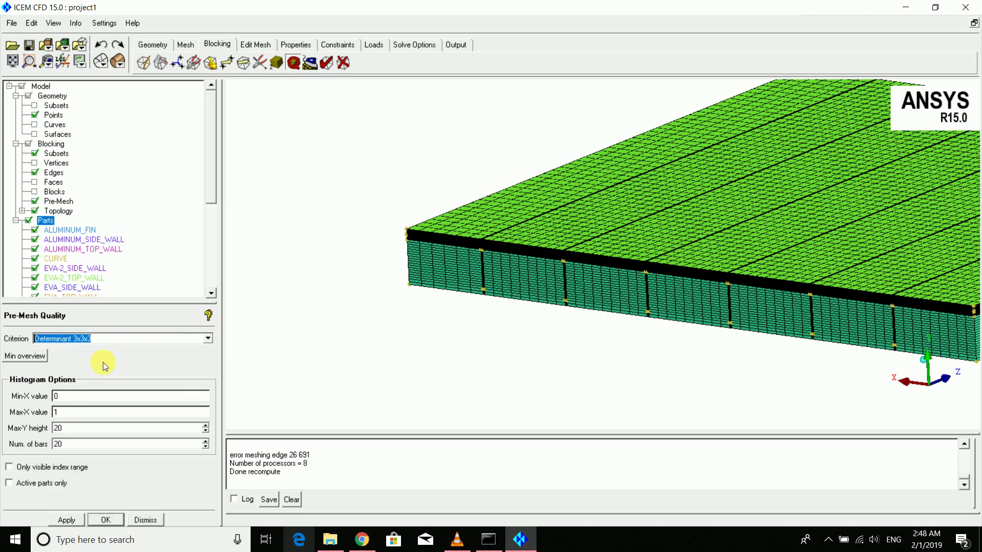
pyautogui.click(66, 519)
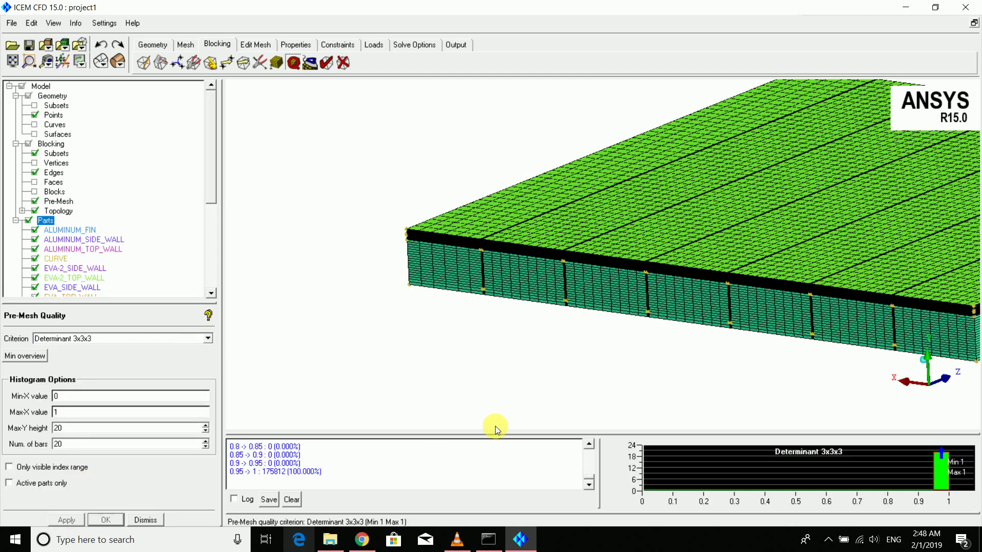